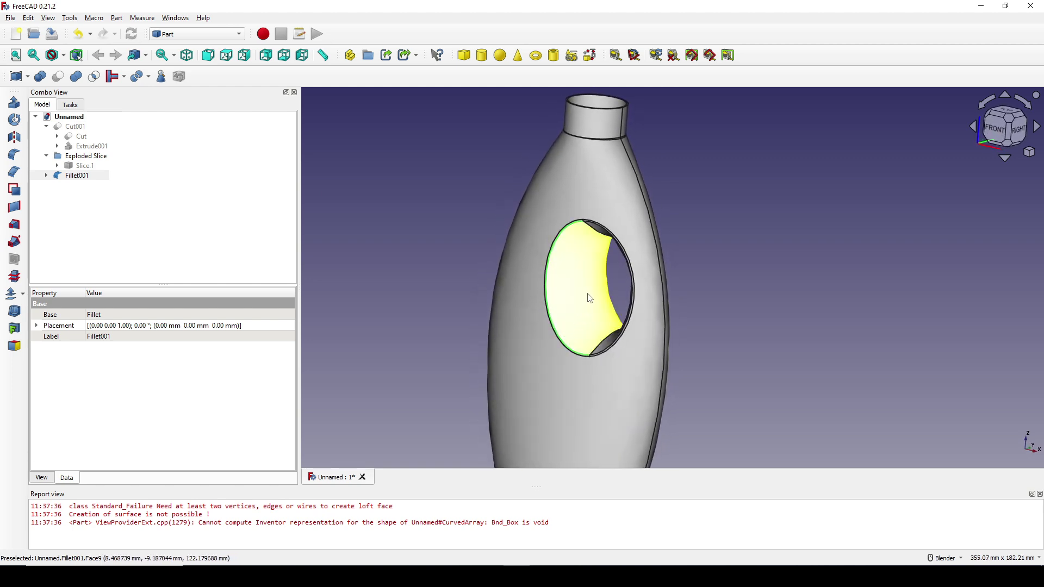
Examine the finished bottle model from several angles, including the oval opening through its body.
scroll(636, 320, up, 3)
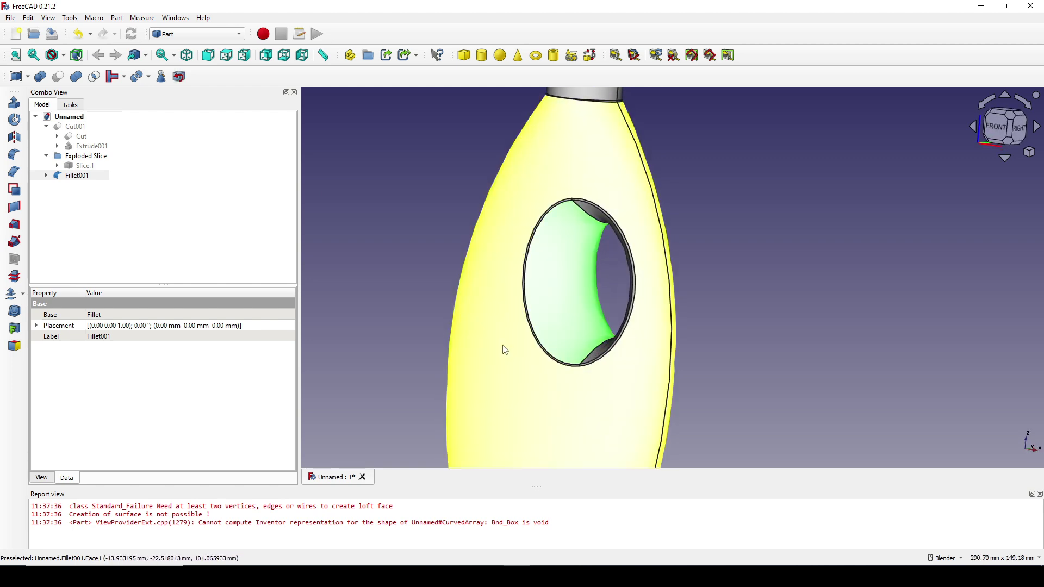
scroll(504, 350, down, 3)
middle_drag(504, 349, 676, 175)
scroll(612, 308, up, 3)
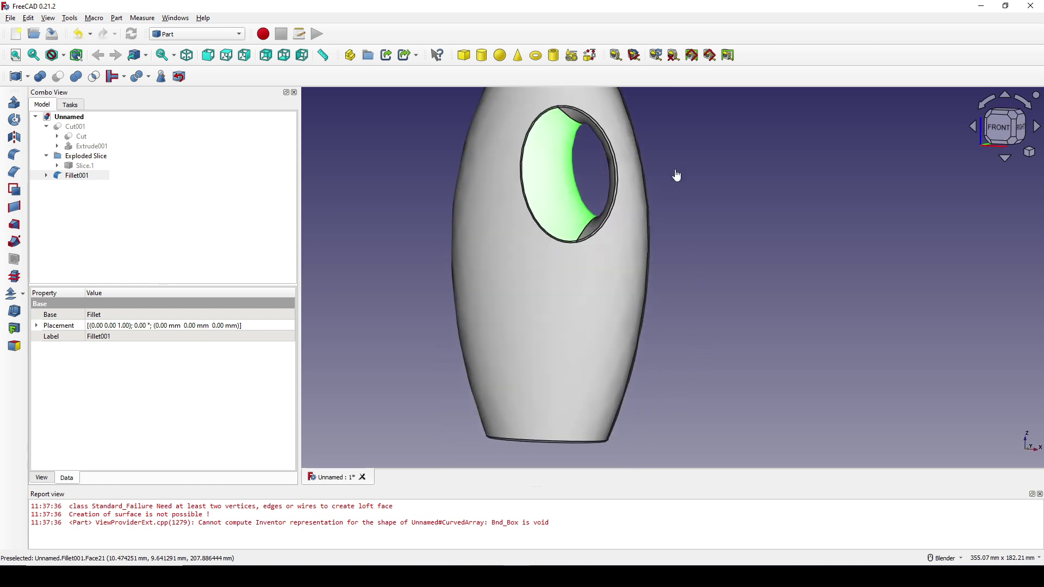
scroll(676, 174, down, 3)
mouse_move(653, 278)
middle_down()
mouse_move(920, 268)
mouse_move(626, 282)
mouse_move(670, 281)
middle_up()
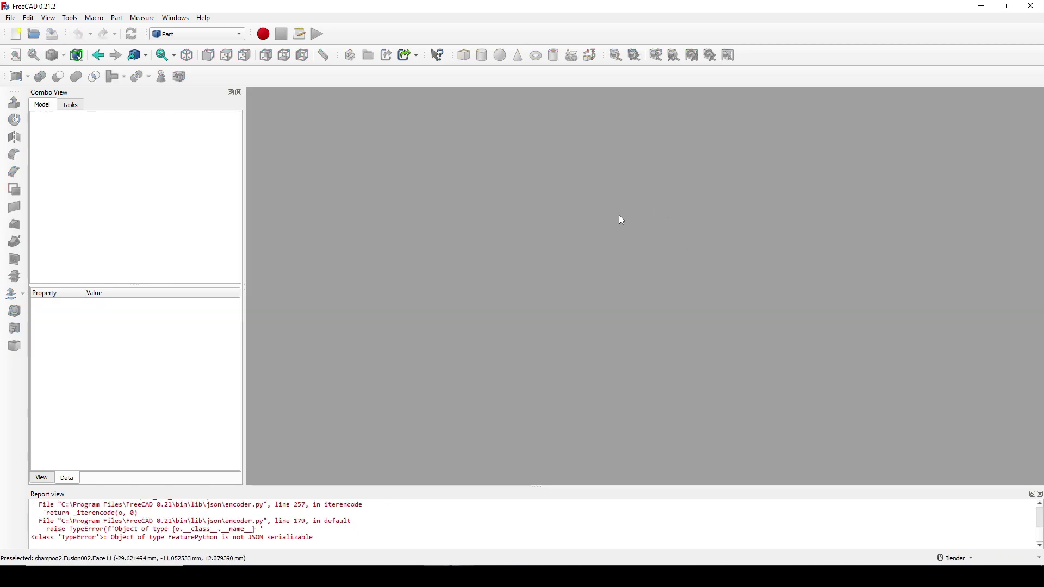
Create a new document and start a sketch on the XY plane in the Sketcher workbench.
click(16, 35)
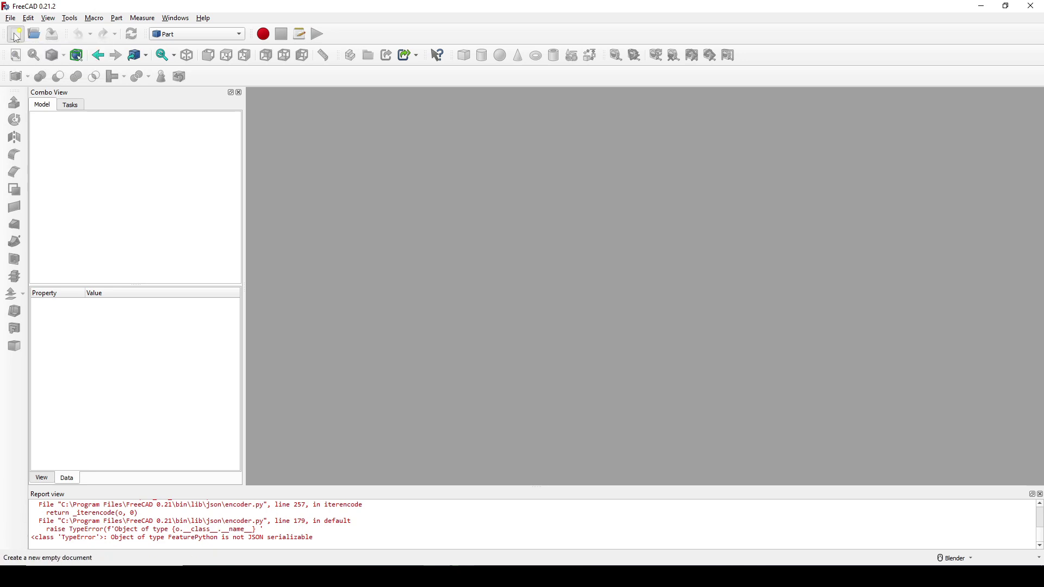
click(192, 35)
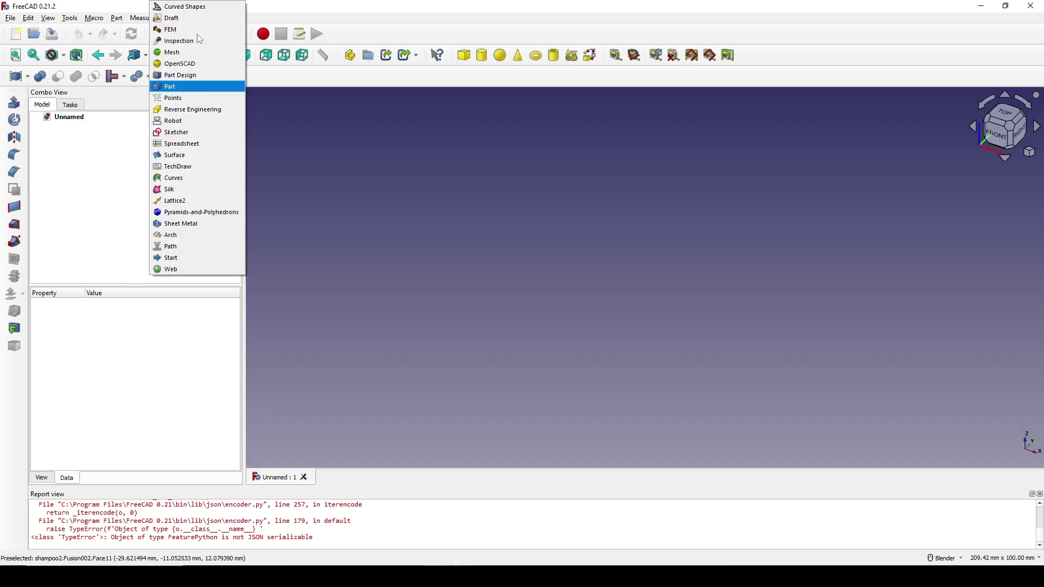
click(179, 132)
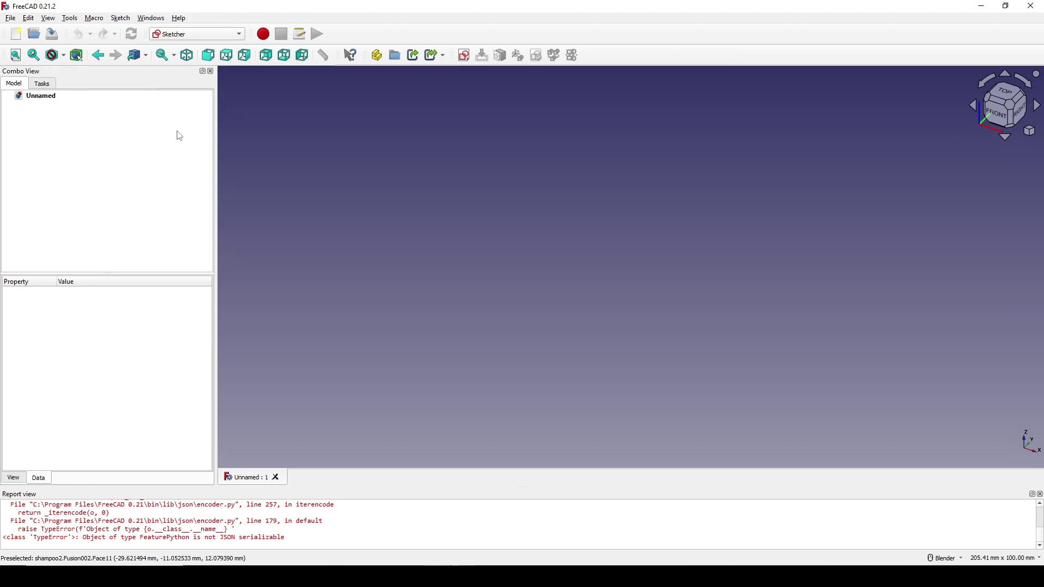
click(464, 55)
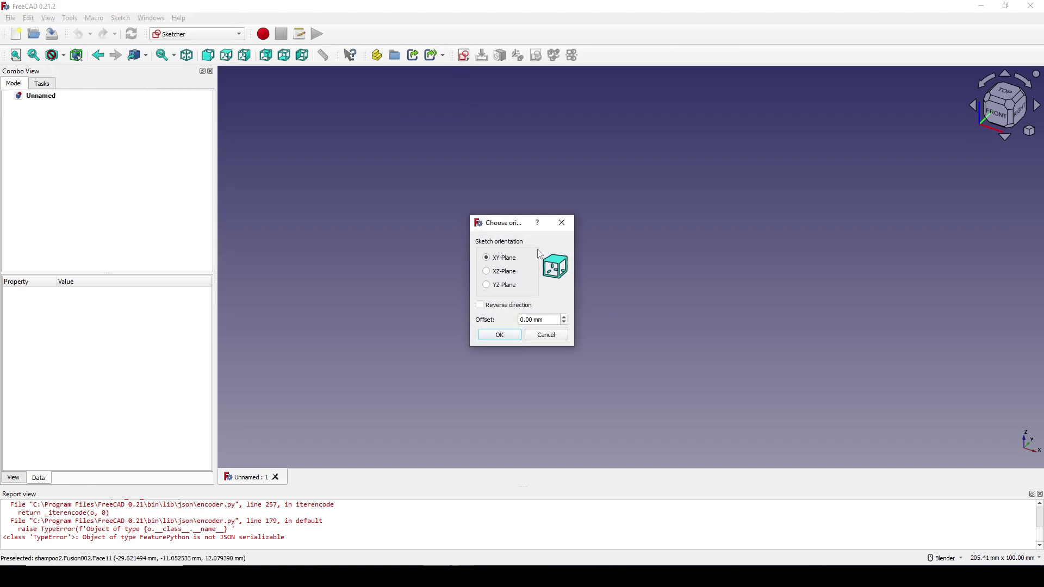
click(518, 336)
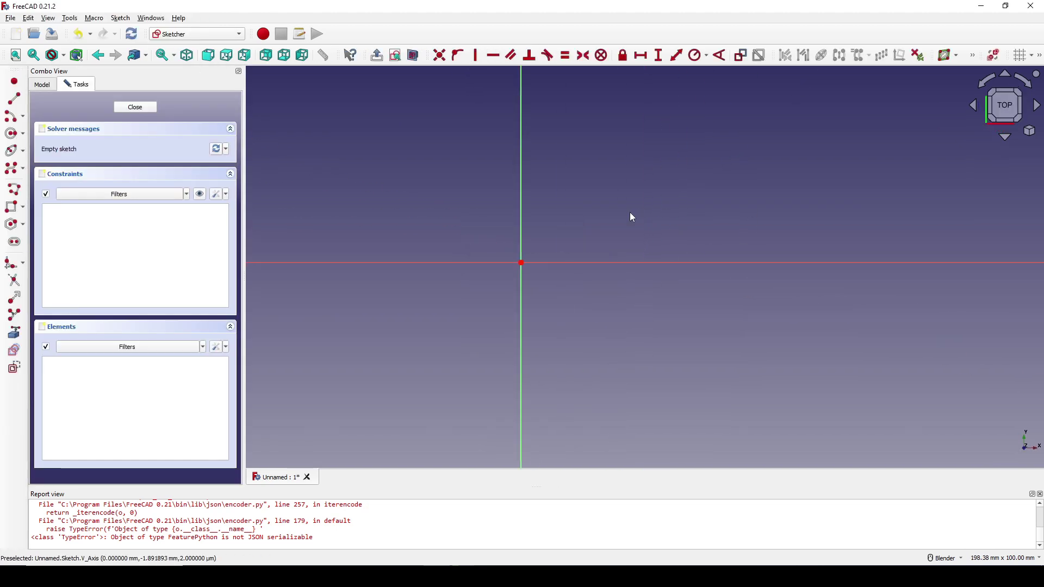
Sketch an ellipse centred on the origin, about 60 mm wide along the horizontal axis and about 43 mm high.
click(12, 151)
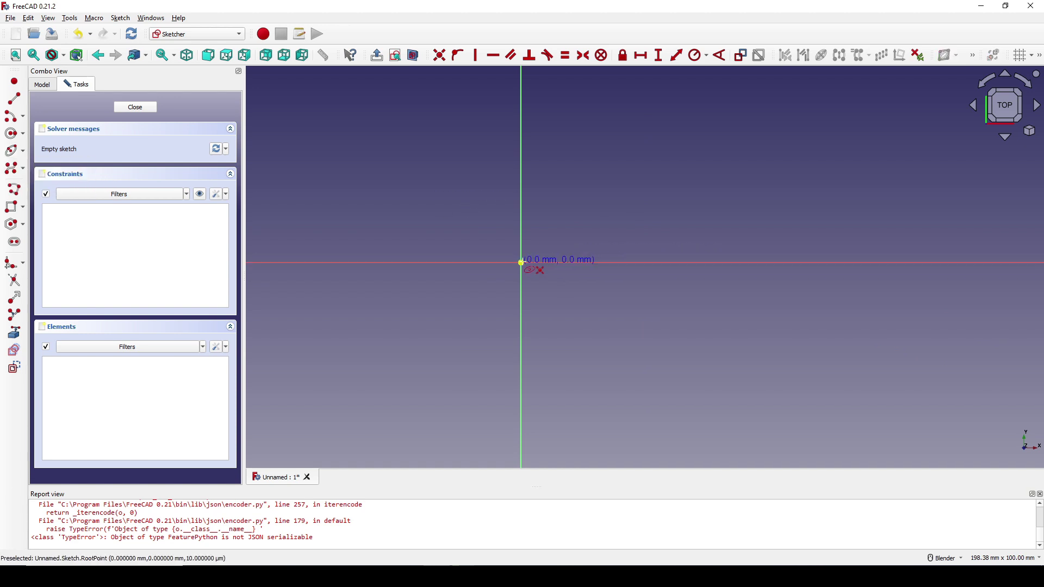
click(521, 262)
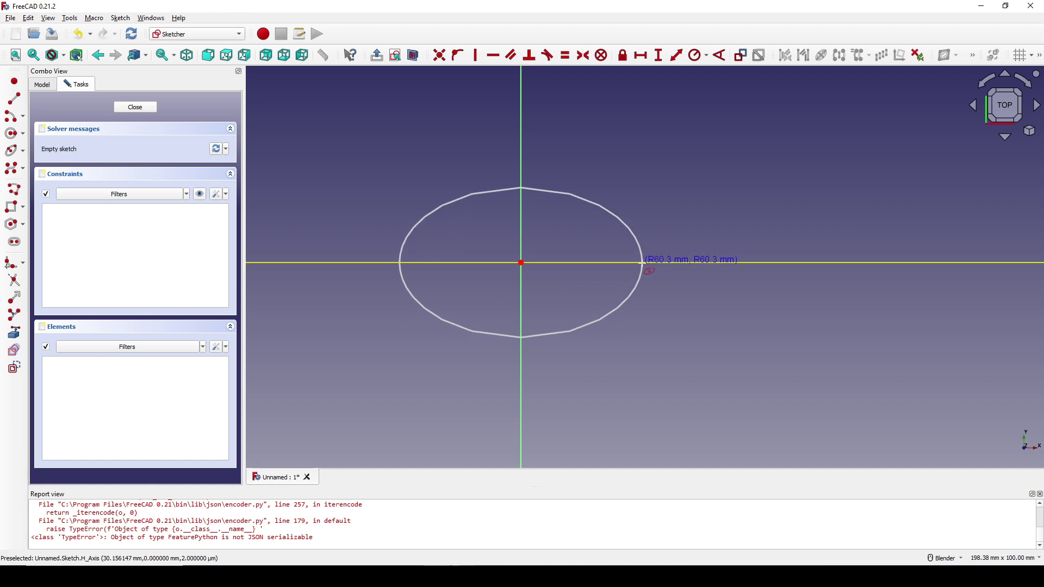
click(643, 263)
click(631, 169)
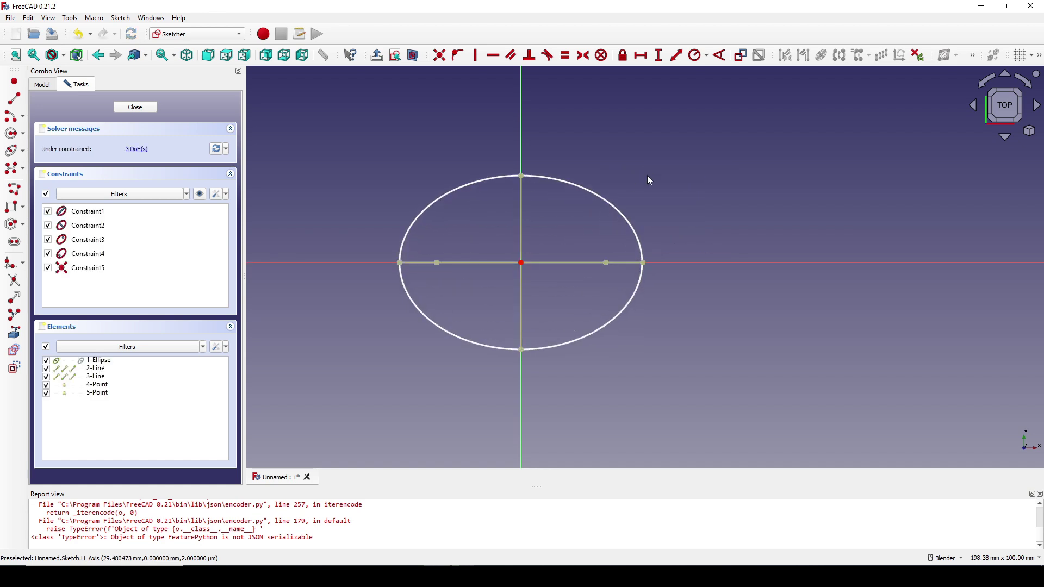
Constrain the ellipse's minor axis to vertical with a length of 40 mm, placing the dimension outside the ellipse.
click(517, 220)
key(v)
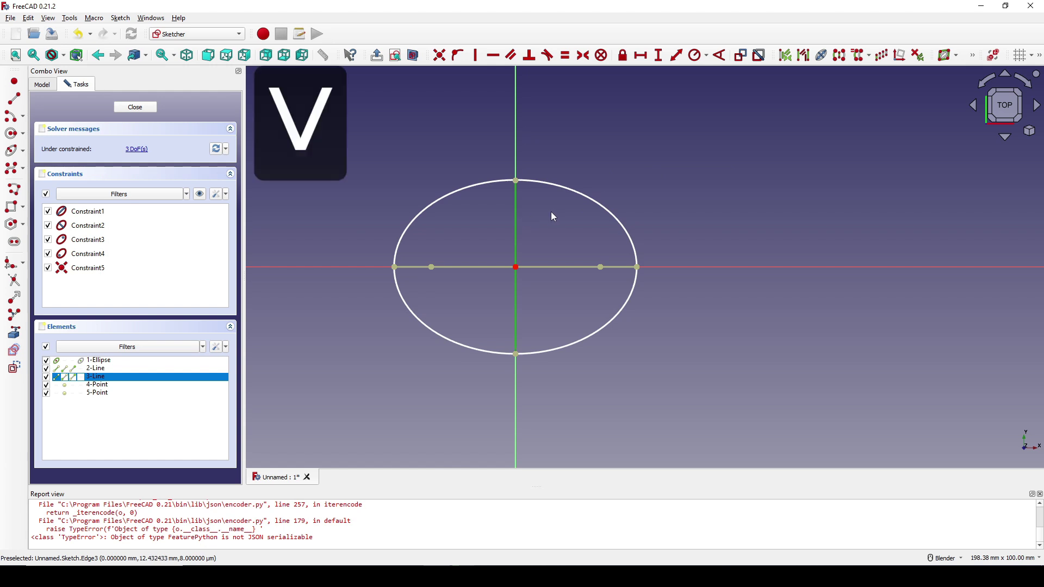
click(517, 211)
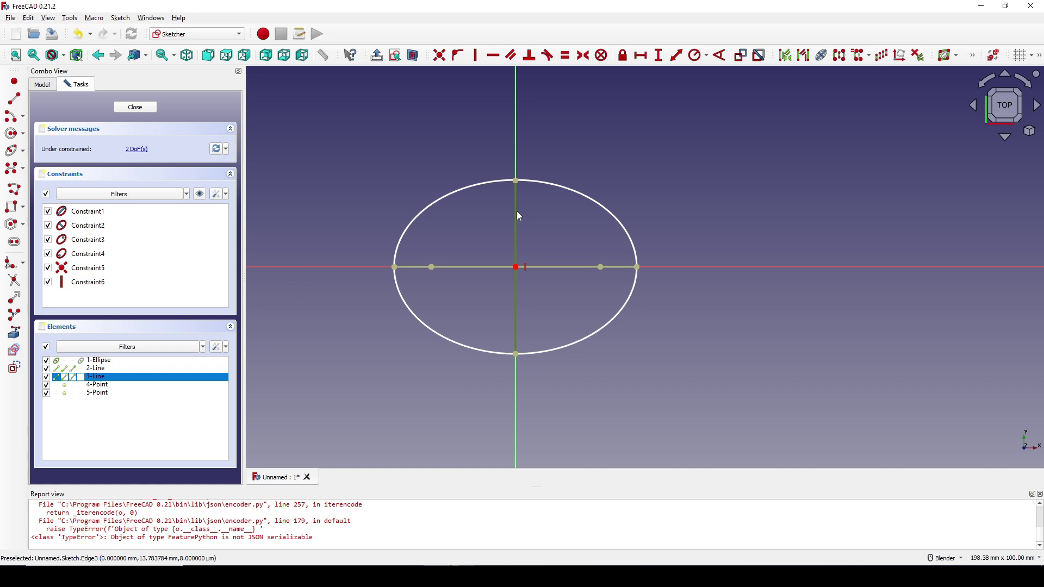
key(i)
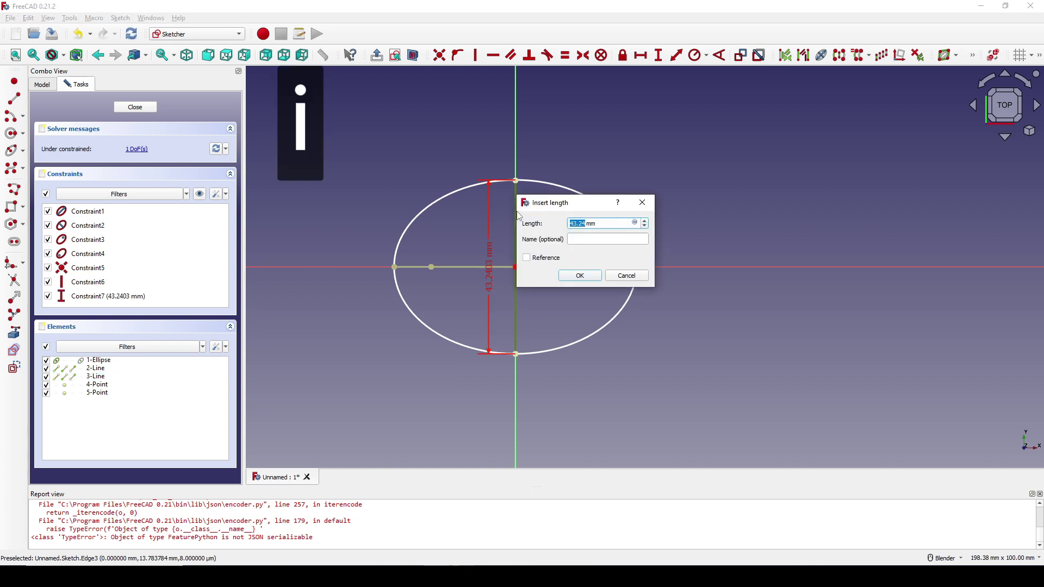
text(40)
key(Return)
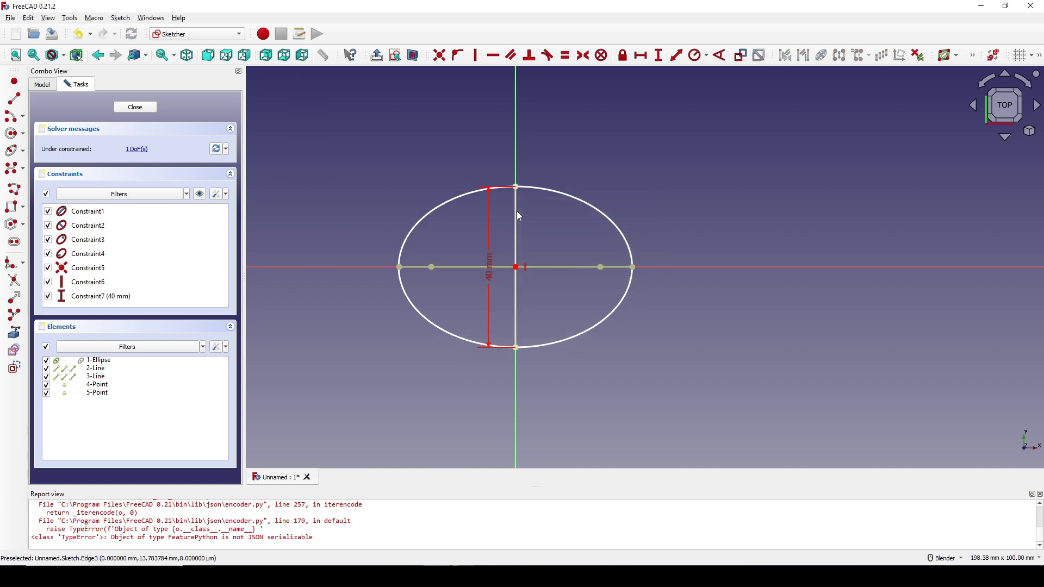
drag(489, 287, 322, 276)
Set the ellipse's major axis to a horizontal length of 60 mm, place the dimension above the ellipse, and close the sketch.
click(626, 274)
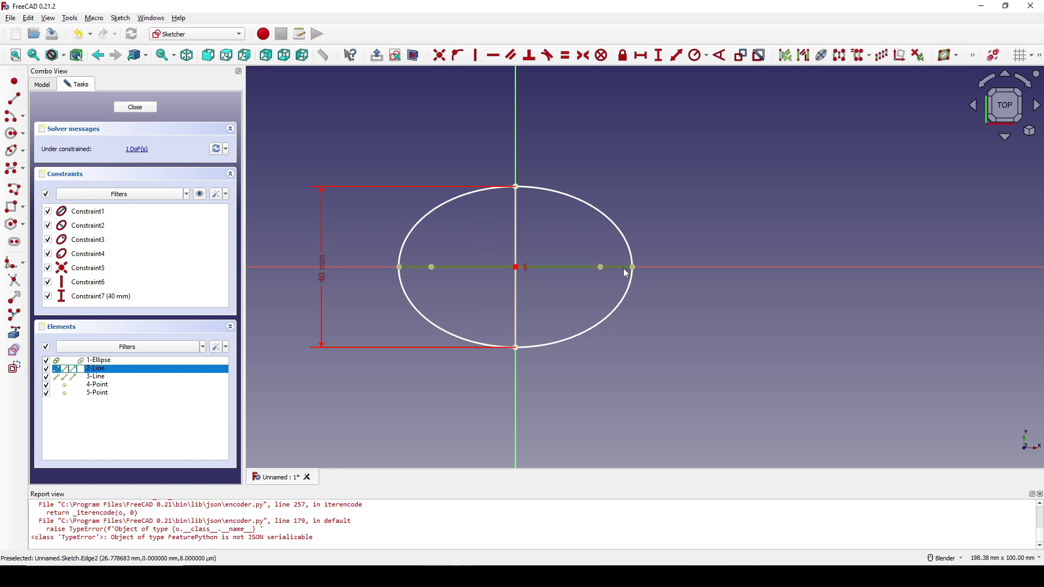
text(l)
text(60)
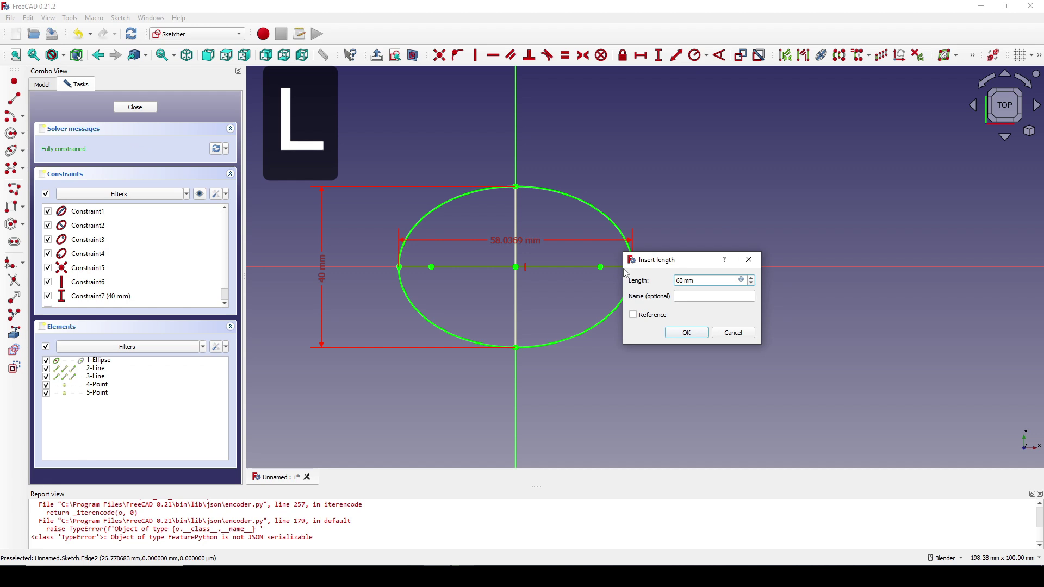
text(0)
key(Return)
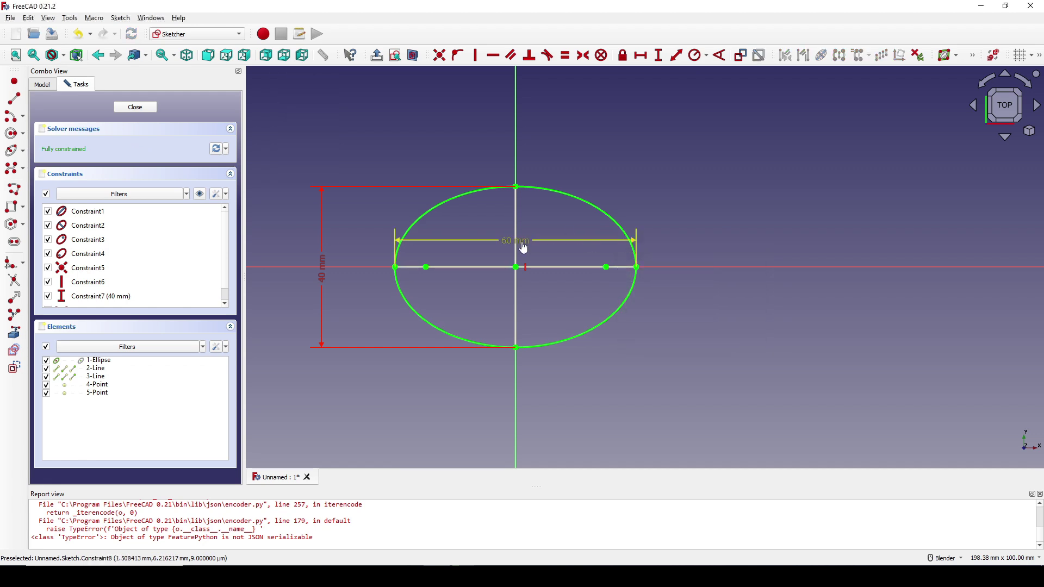
drag(524, 247, 547, 129)
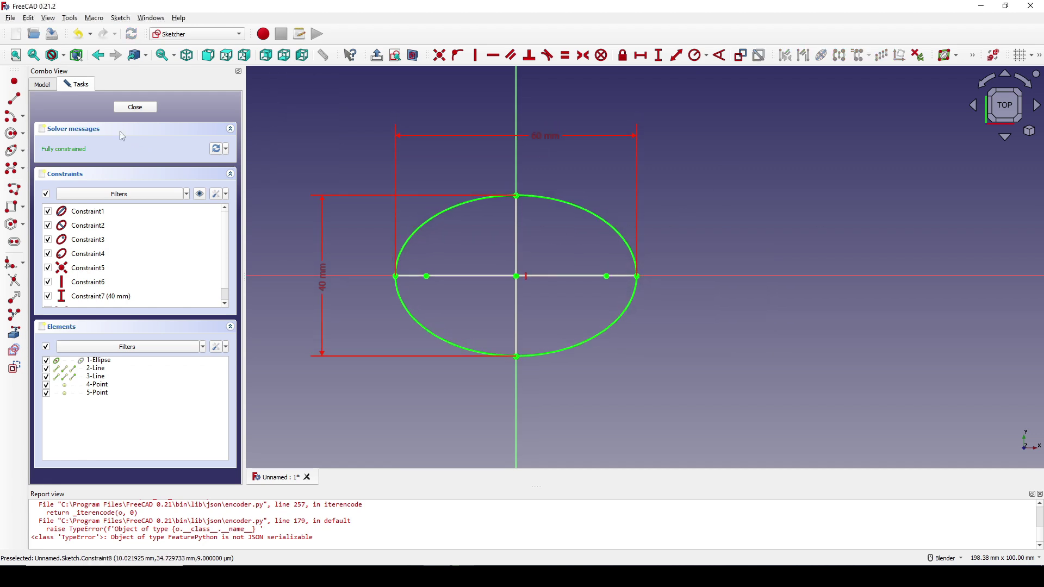
click(136, 107)
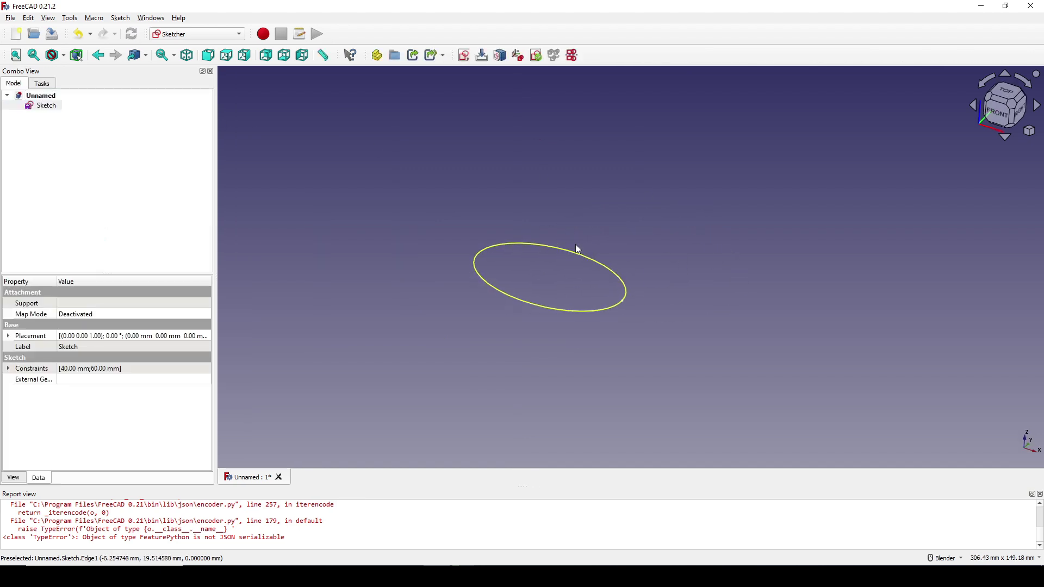
Start a second sketch on the XZ plane and link the ellipse's edge as external geometry.
middle_drag(575, 247, 629, 241)
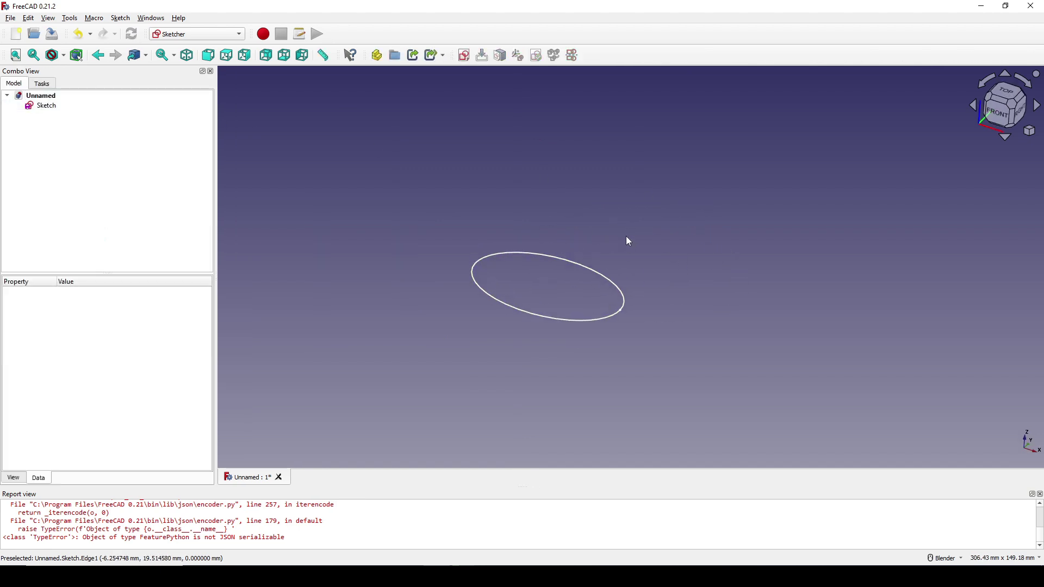
click(464, 55)
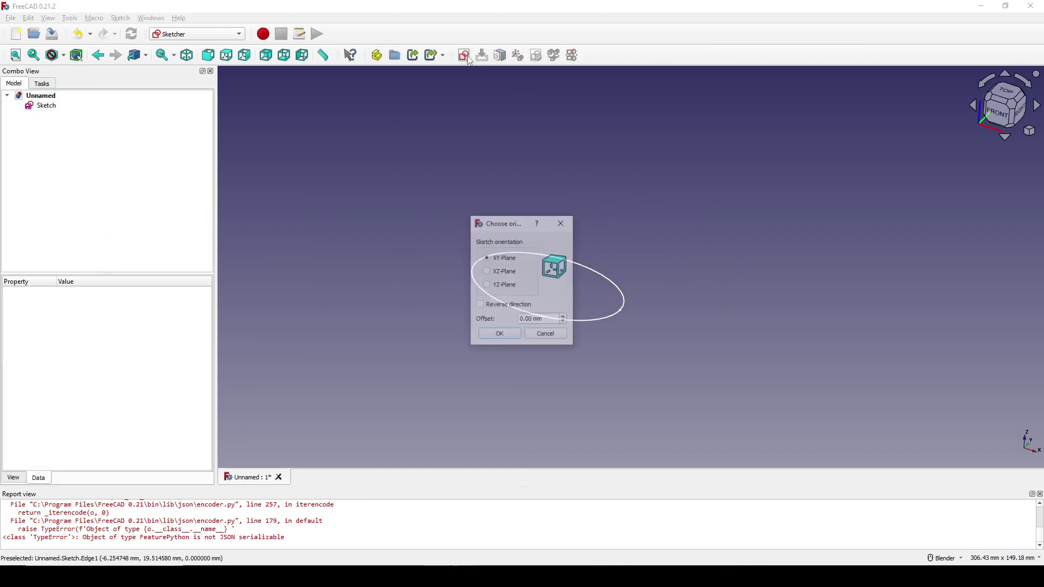
click(502, 273)
click(500, 334)
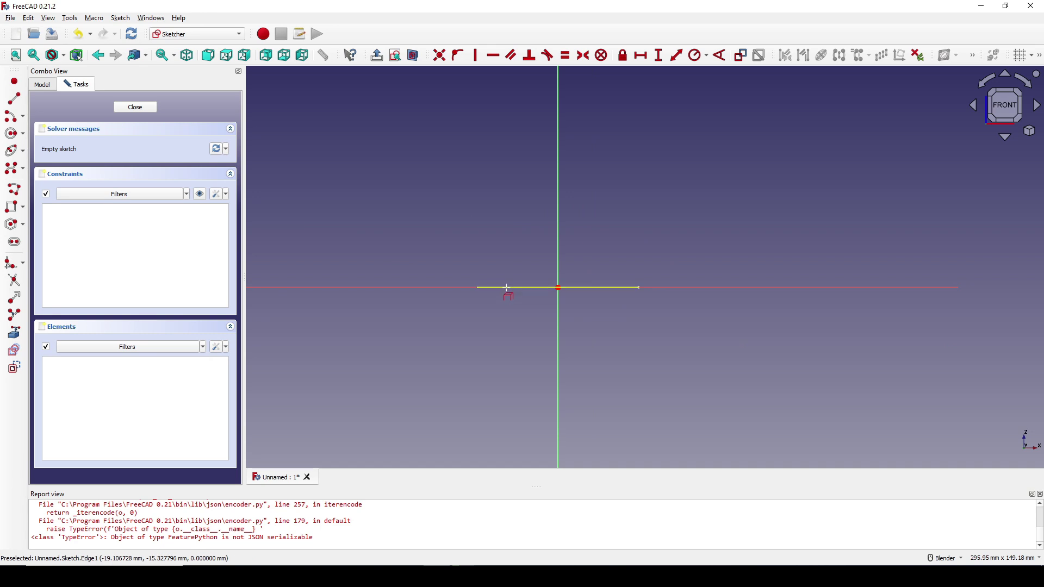
click(478, 287)
shift+middle_drag(655, 213, 602, 272)
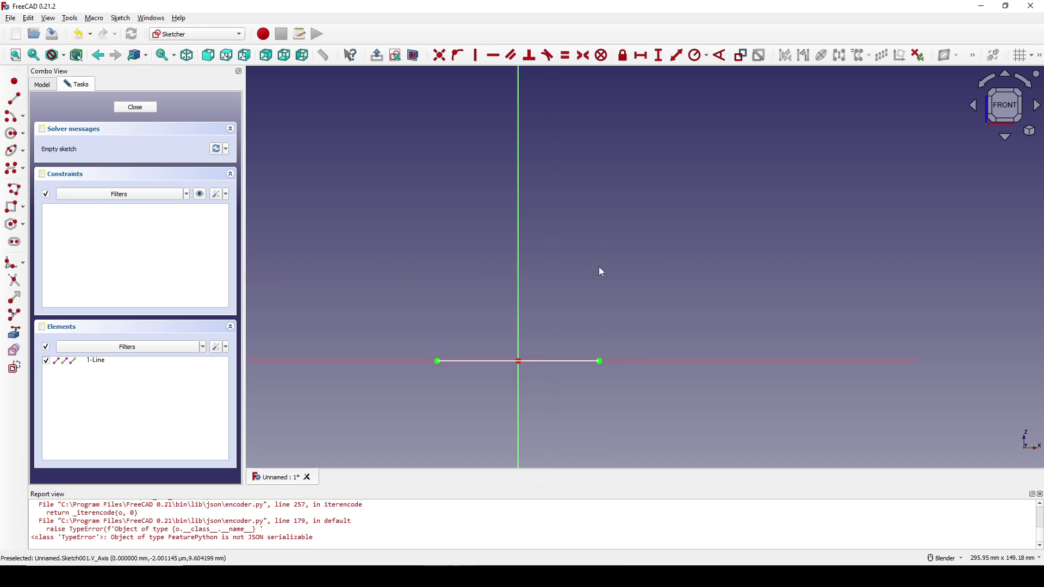
Draw an arc by end points and rim point from the reference line's left end to about 44 mm above it, bulging slightly outward.
click(23, 118)
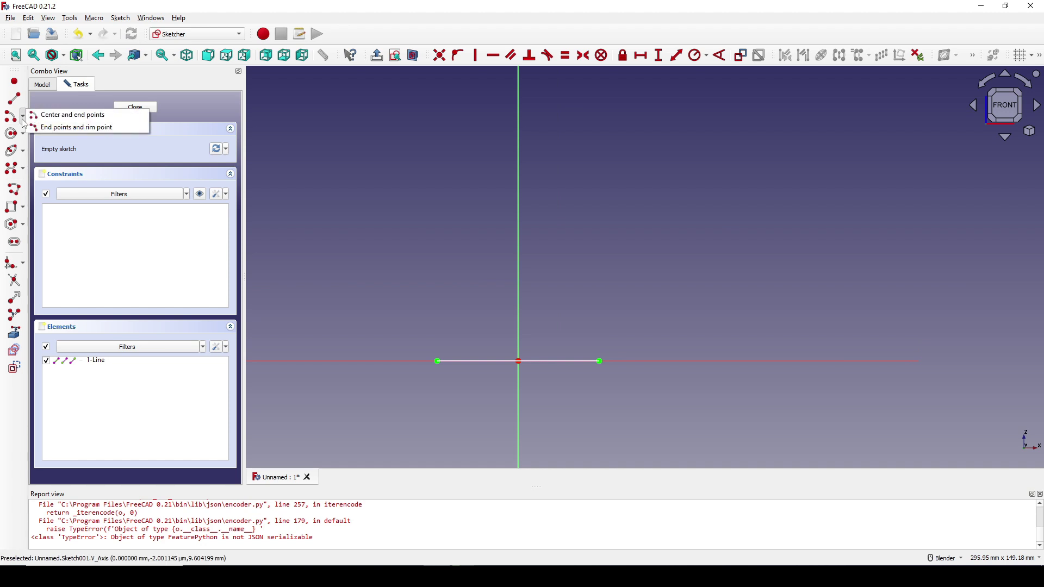
click(84, 128)
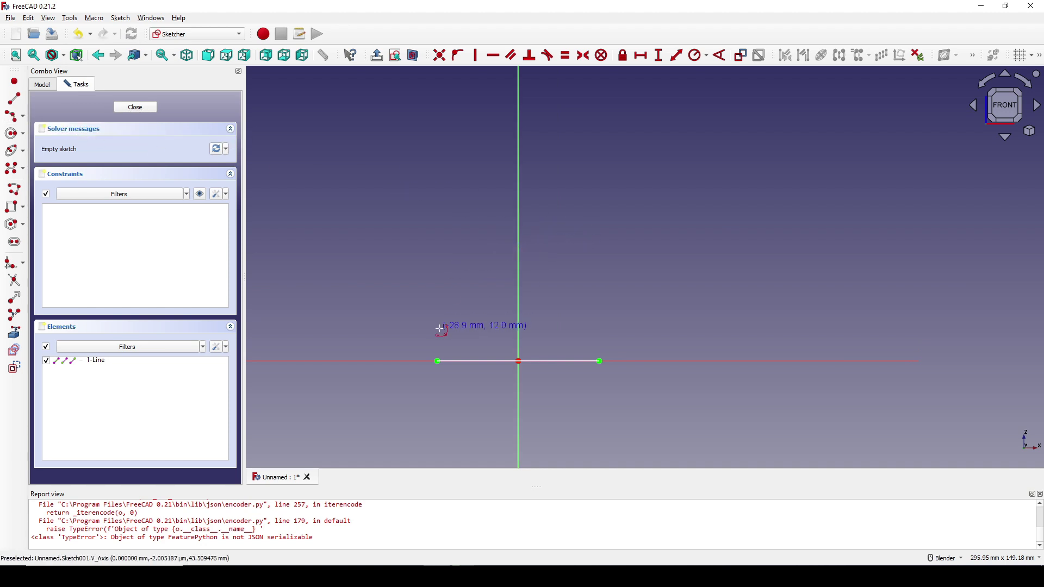
click(437, 361)
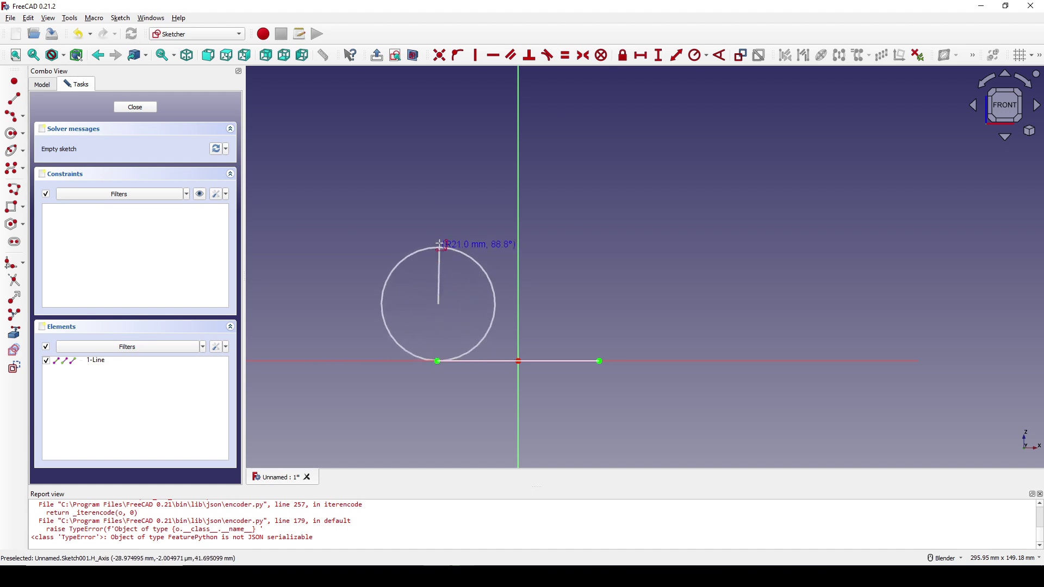
click(438, 243)
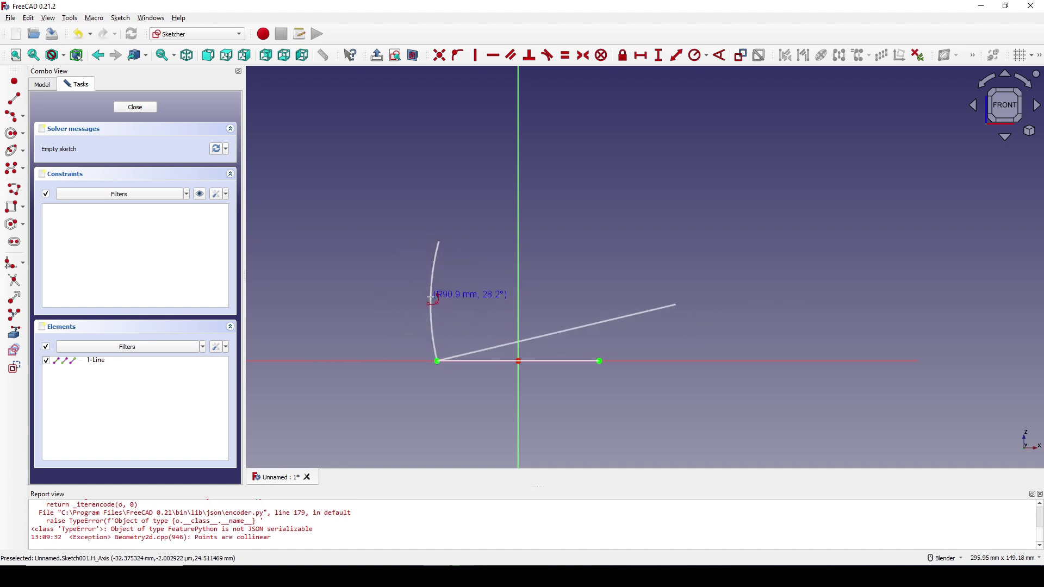
click(433, 298)
shift+middle_drag(464, 253, 435, 321)
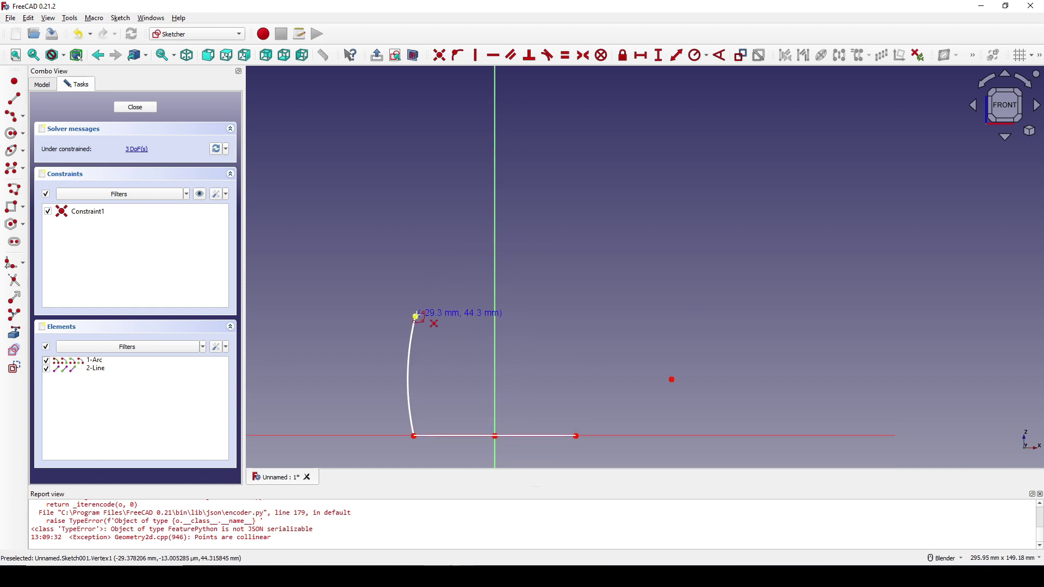
Draw a second arc upward from the first arc's upper end, bulging outward and leaning in toward the vertical axis.
click(416, 315)
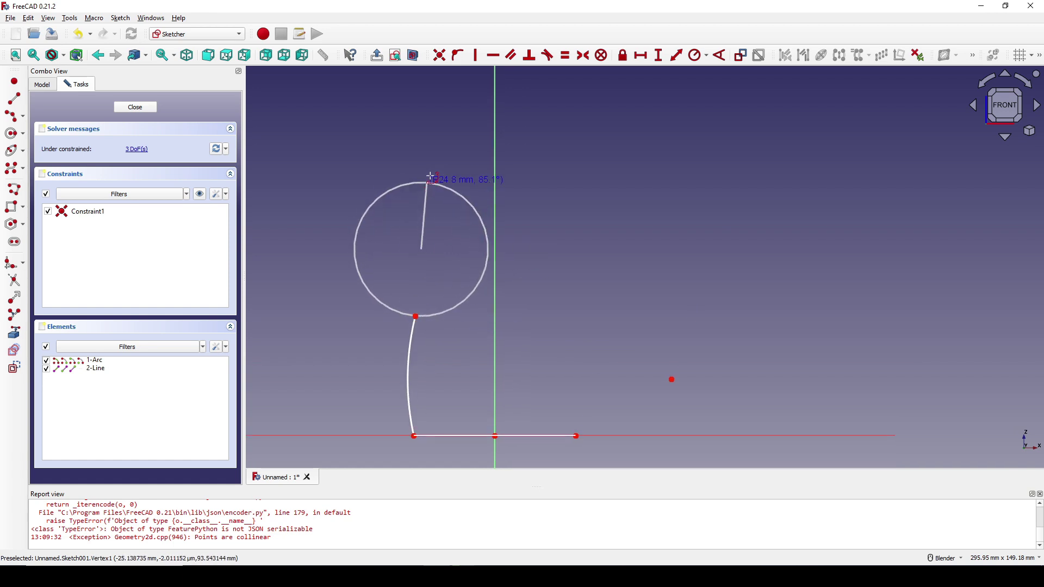
click(436, 154)
click(419, 229)
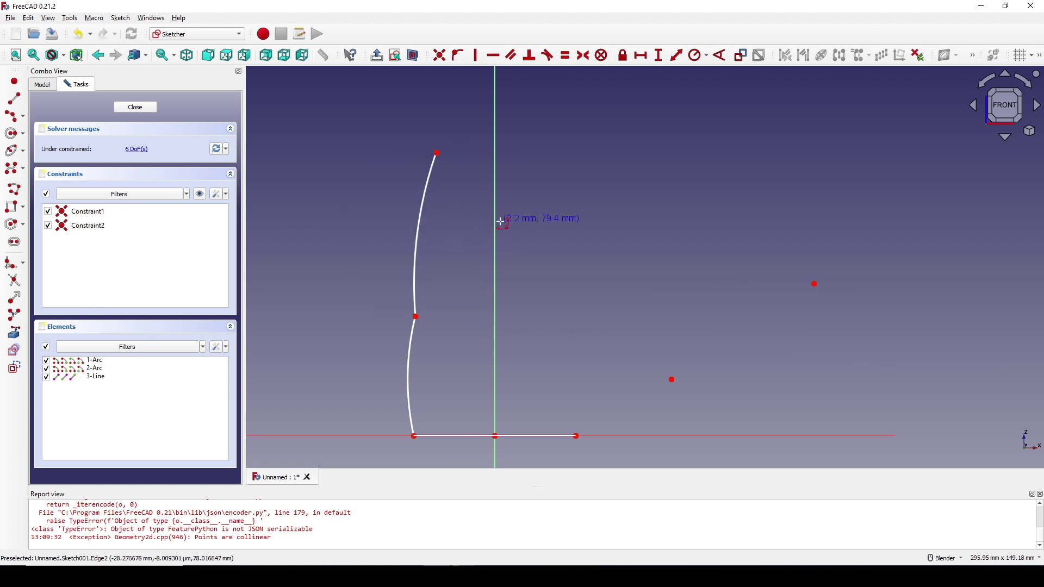
Constrain the joint between the two arcs to a vertical distance of 95 mm above the base line.
scroll(506, 239, down, 2)
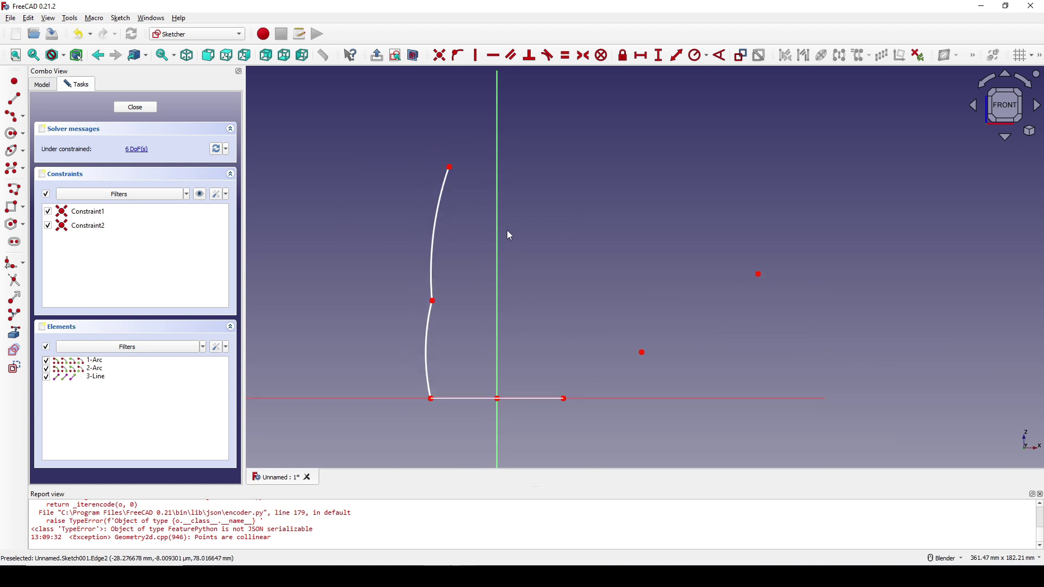
click(432, 309)
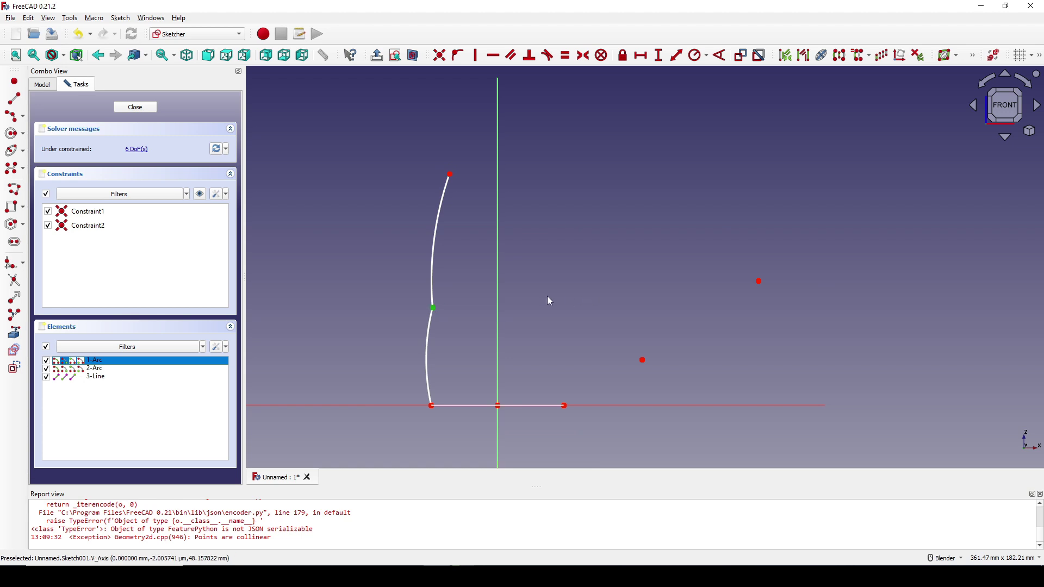
key(i)
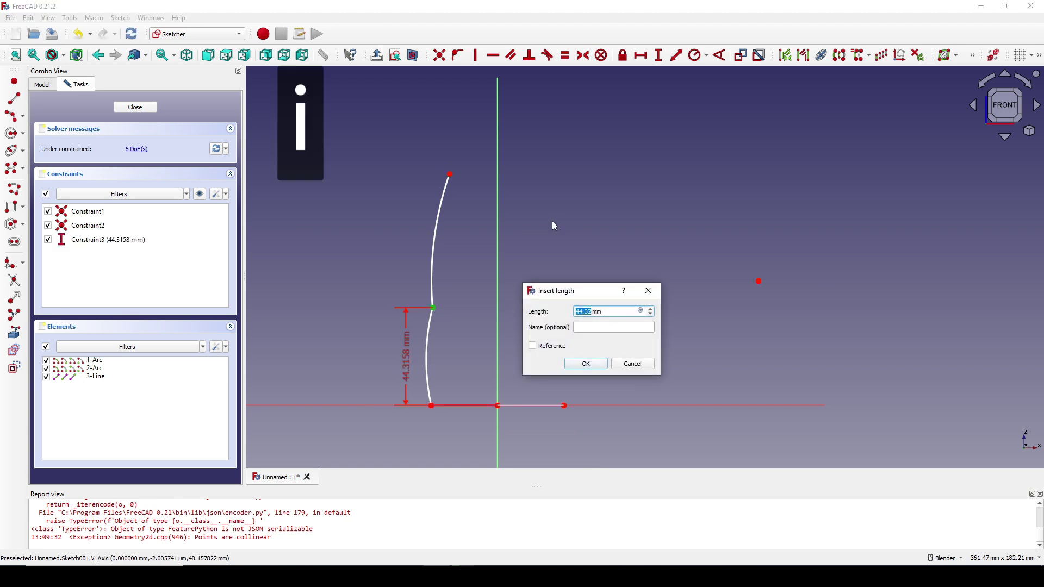
text(95)
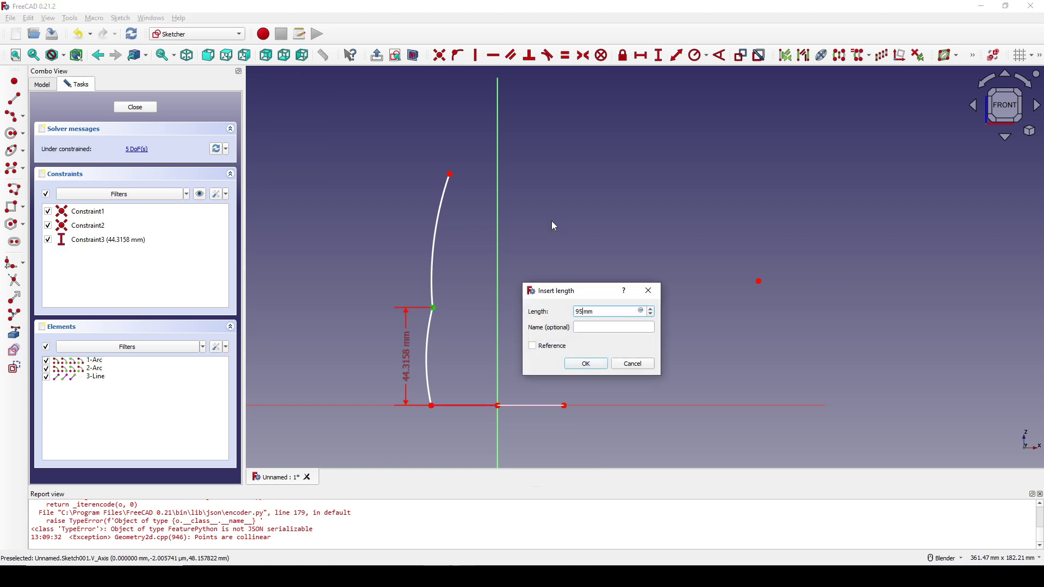
key(Return)
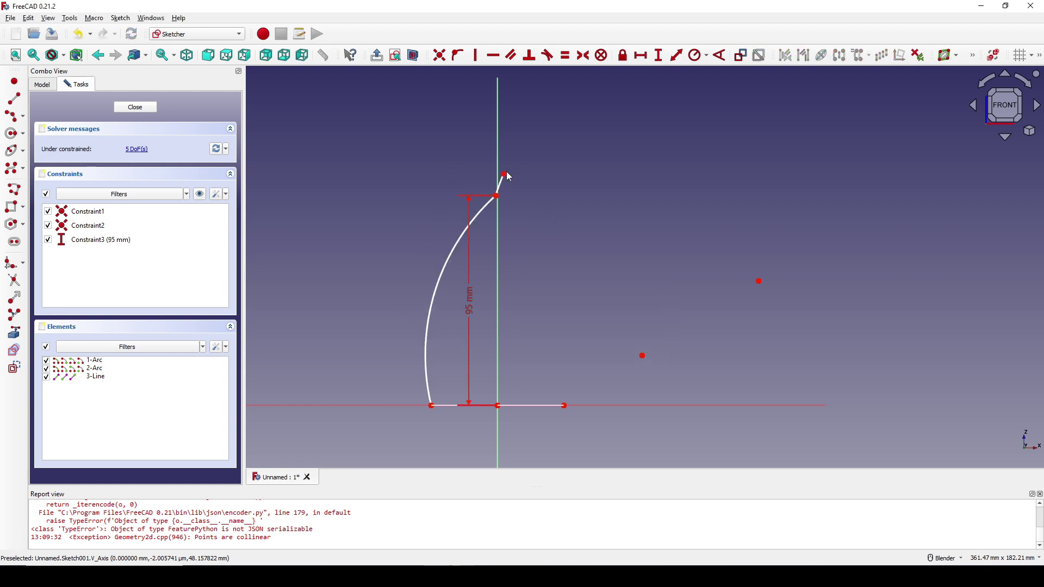
Move the upper arc's free end above the joint and set its height to 200 mm, placing the dimension outside the profile on the left.
mouse_move(505, 176)
mouse_down()
mouse_move(443, 148)
mouse_move(441, 73)
mouse_up()
scroll(456, 86, down, 3)
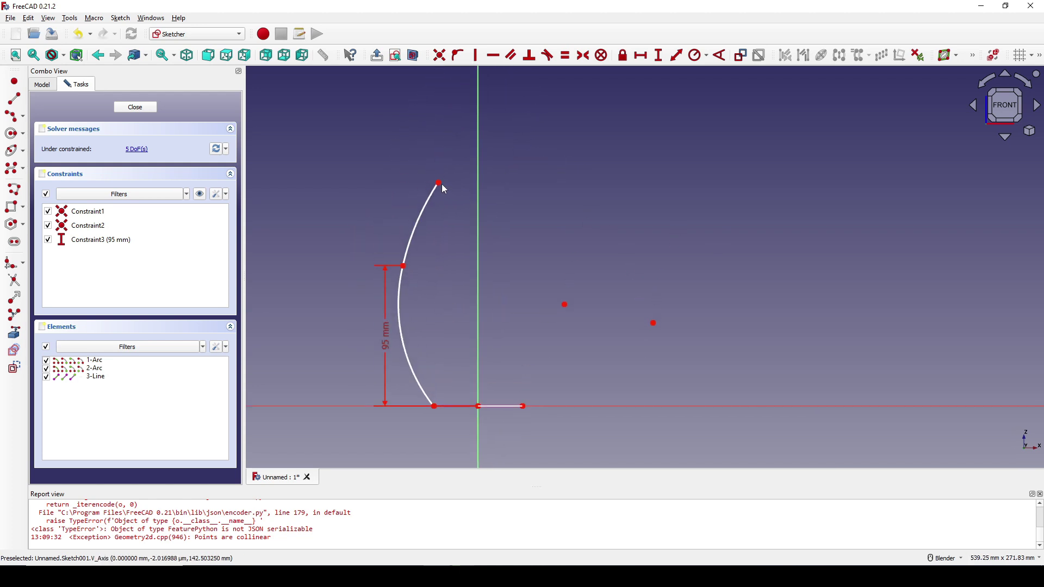
click(442, 182)
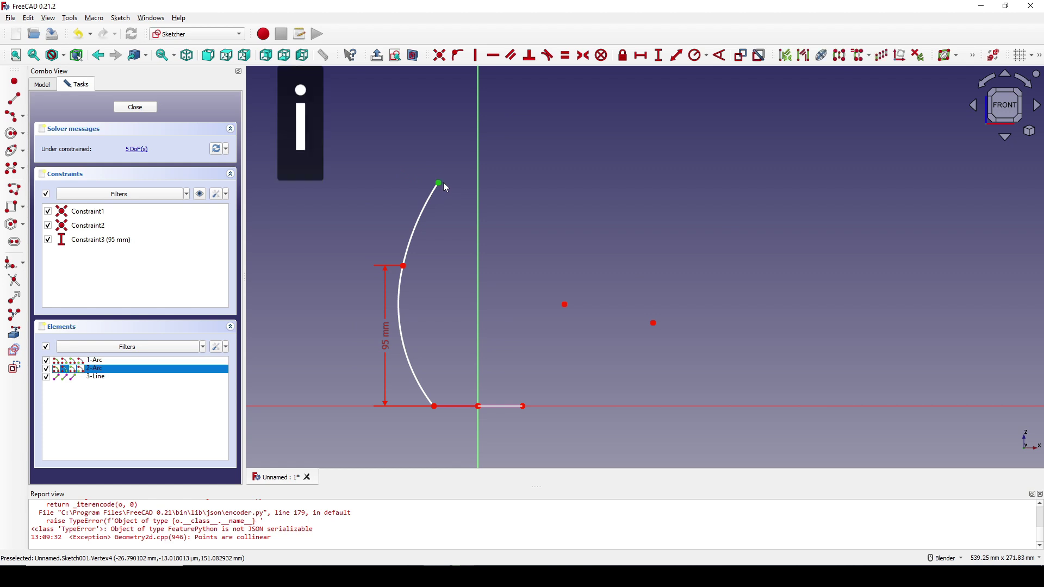
text(200)
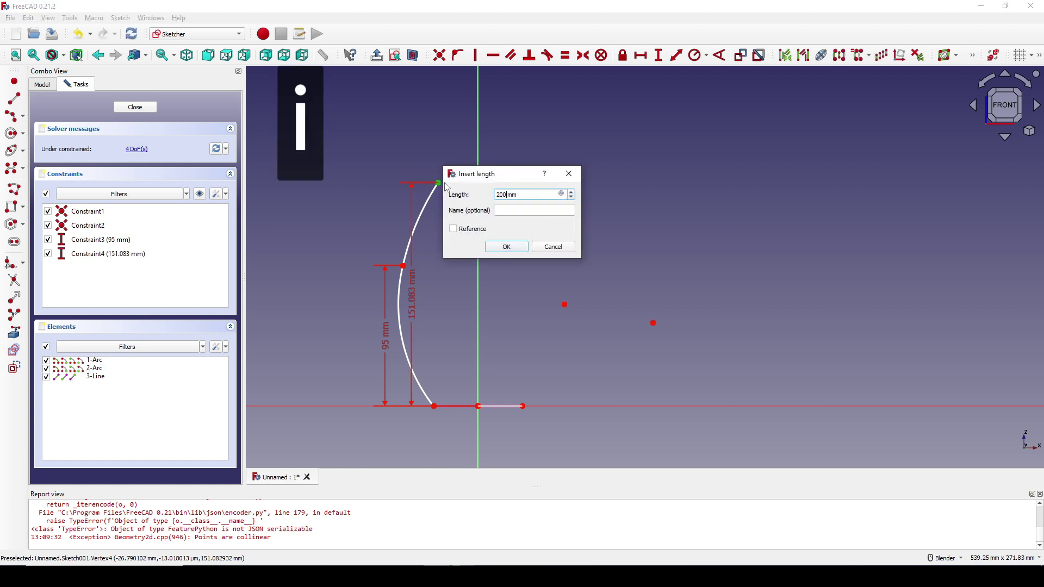
key(Return)
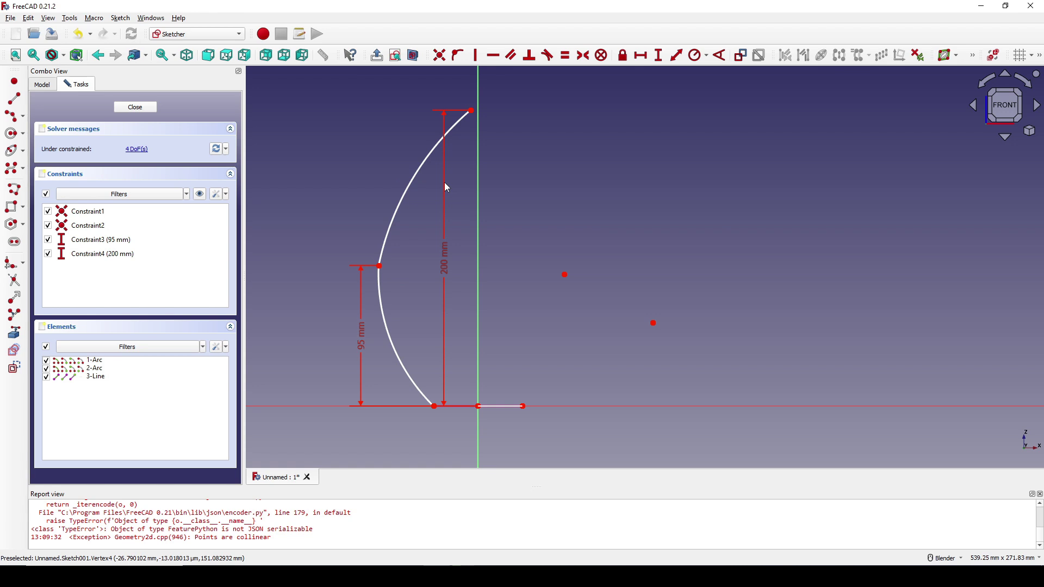
drag(450, 252, 283, 256)
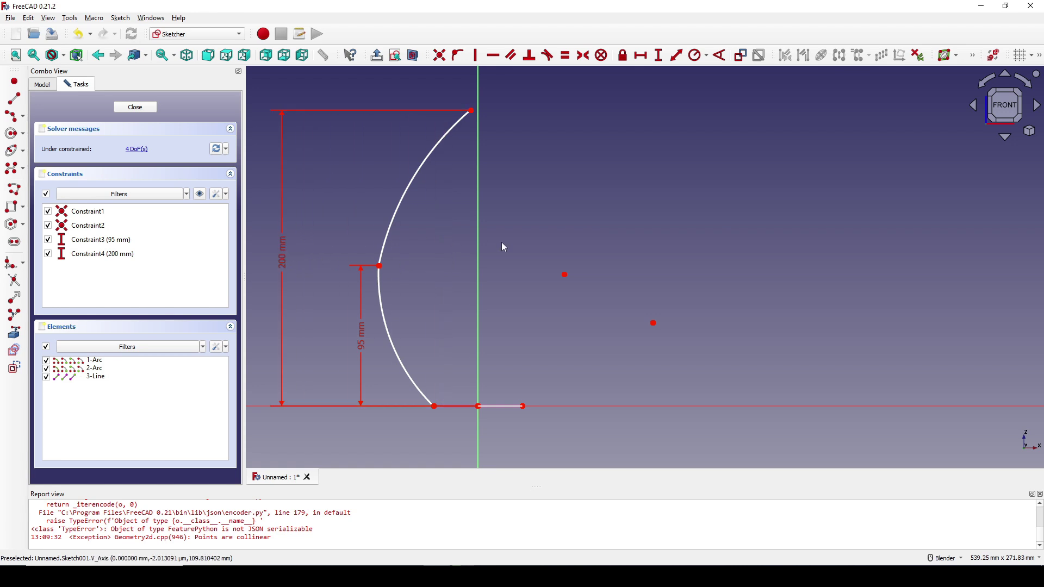
Set the horizontal distance from the upper arc's top end to the origin to 15 mm and place the dimension beside the top.
click(470, 111)
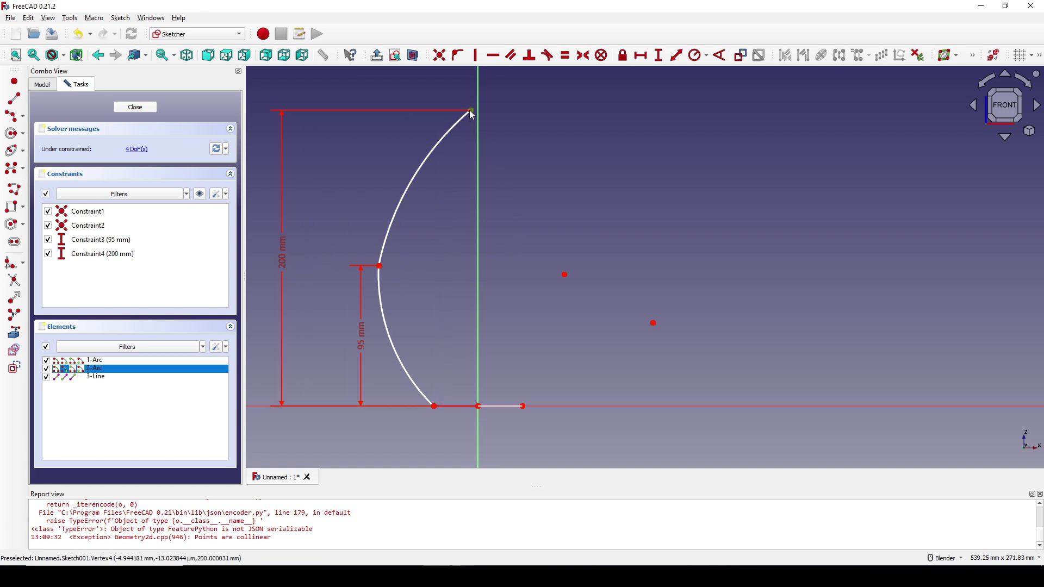
click(478, 407)
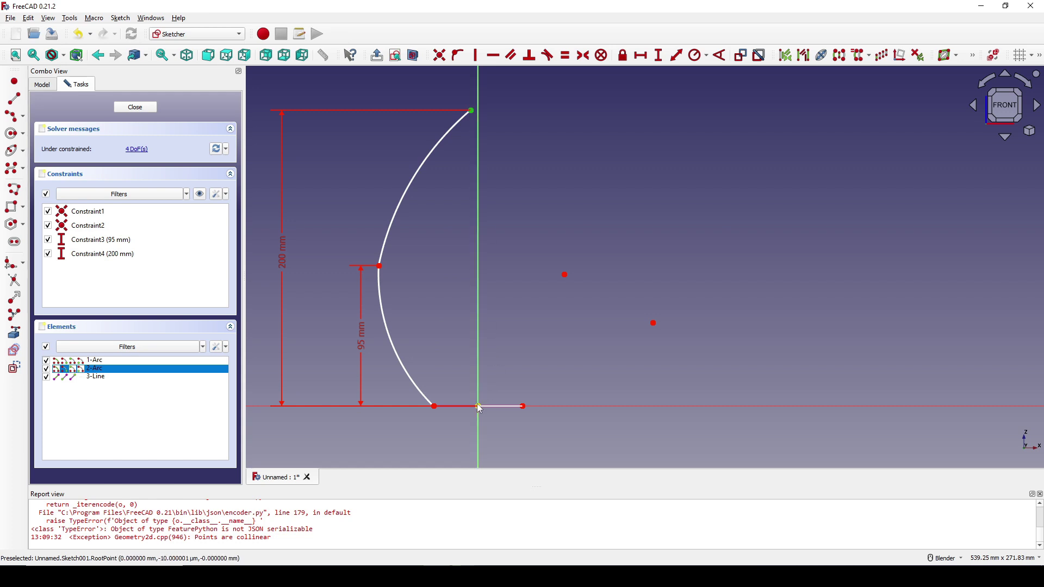
key(l)
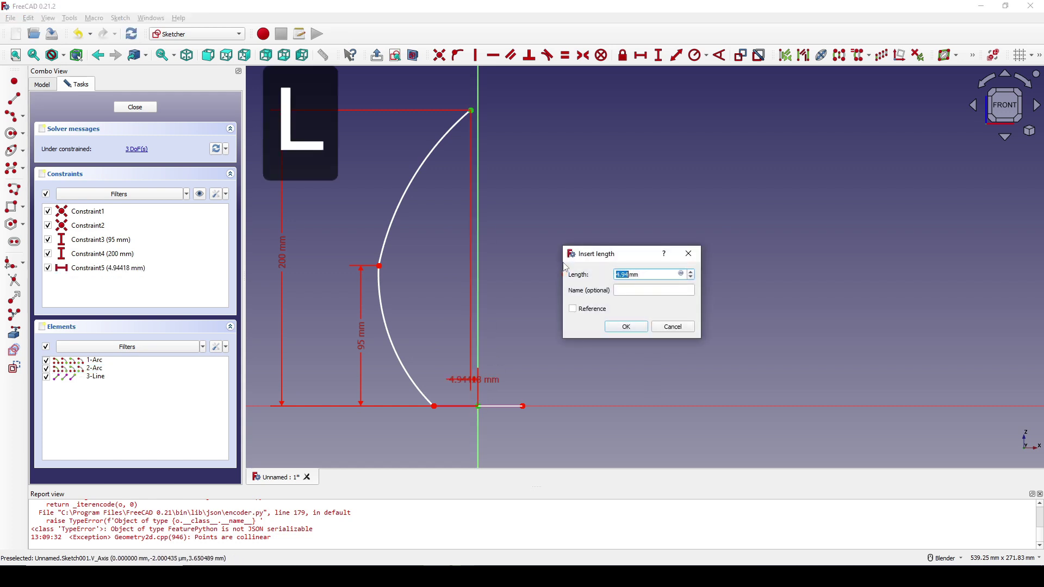
text(15)
key(Return)
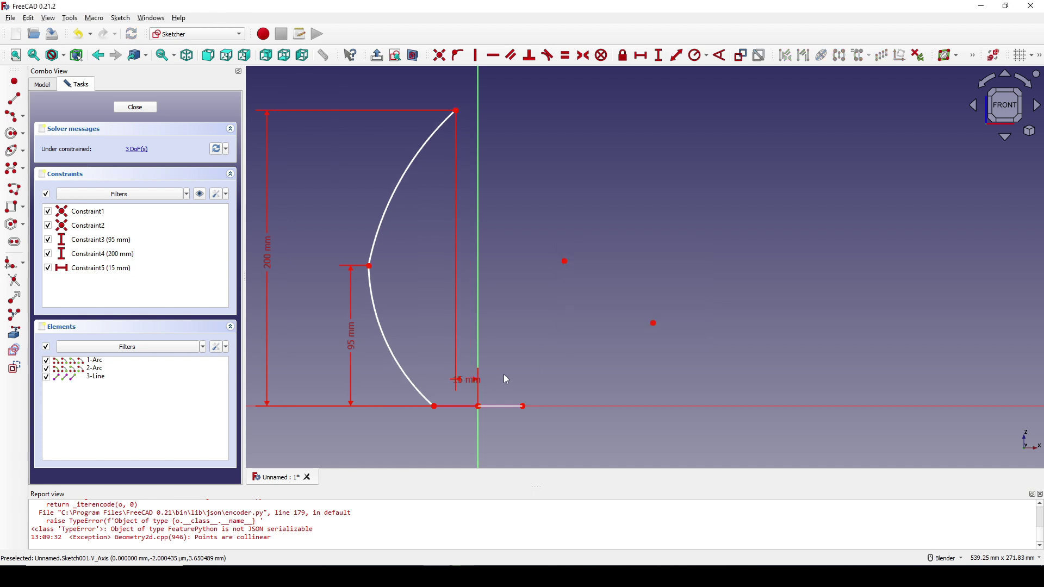
drag(467, 379, 575, 119)
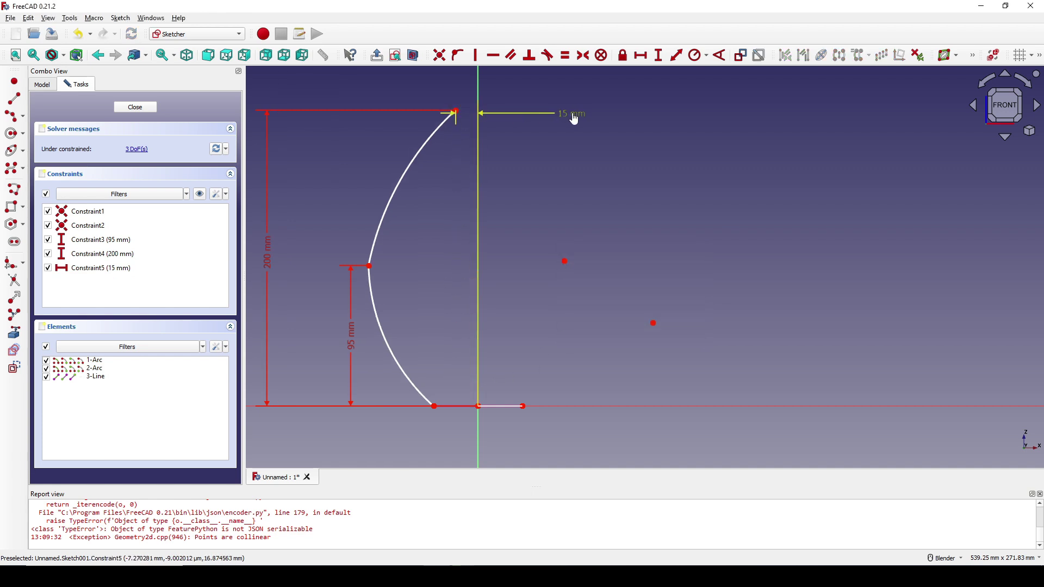
Make the lower and upper arcs tangent to each other where they meet.
shift+middle_drag(460, 195, 494, 196)
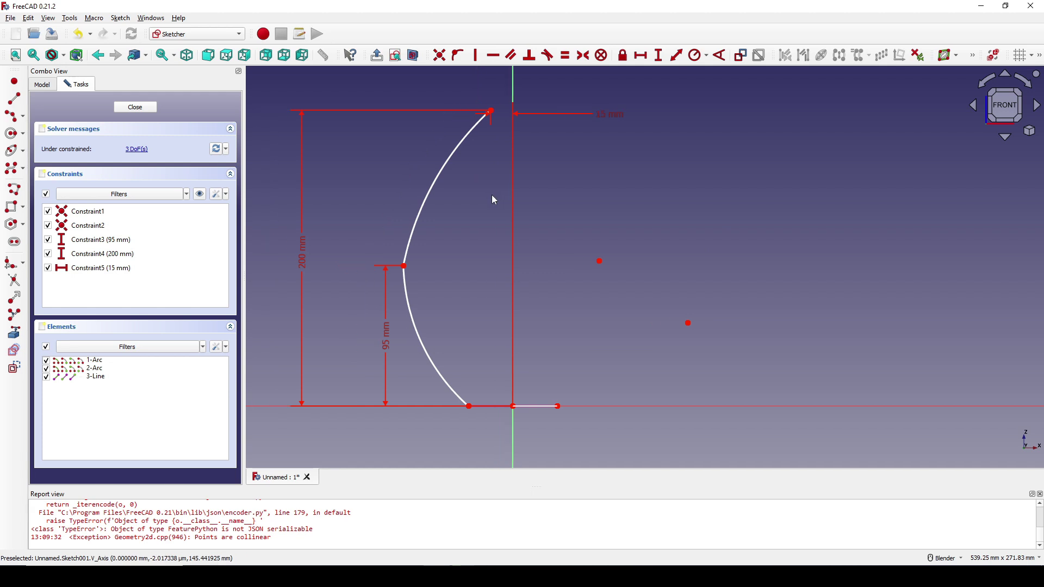
click(409, 287)
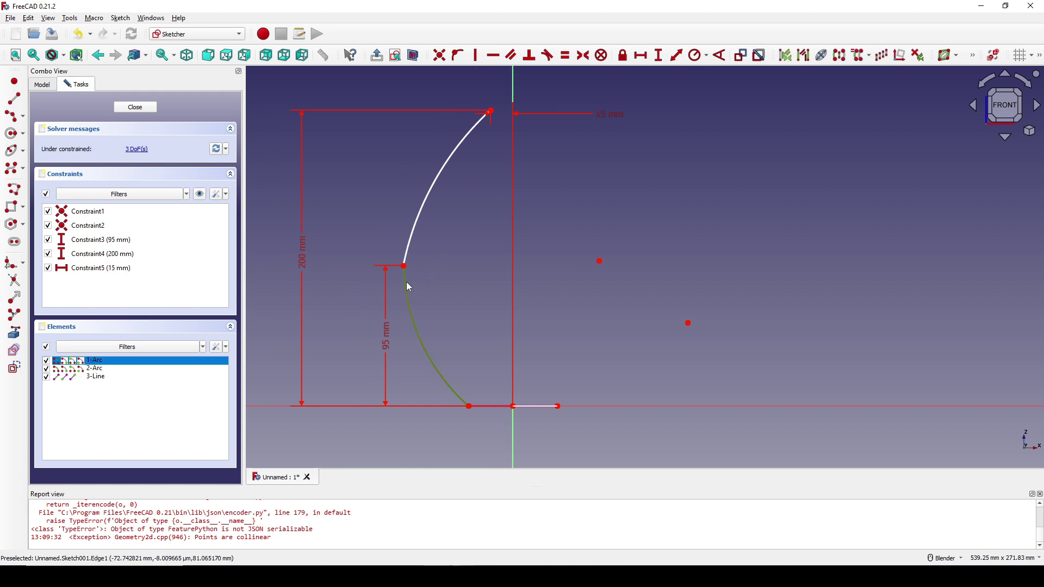
click(412, 236)
key(t)
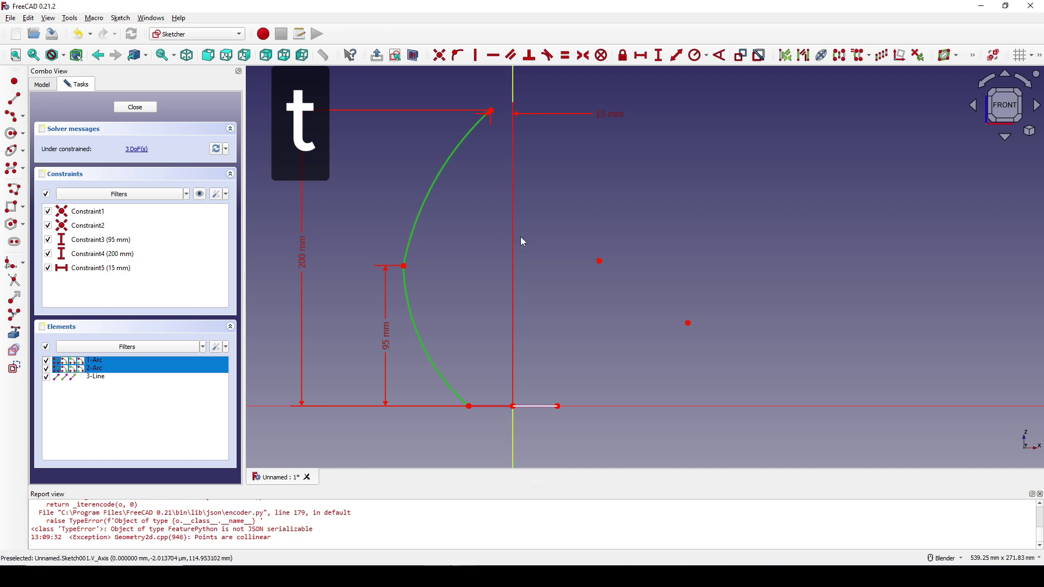
Set the lower arc's radius to 240 mm and move its dimension label outside the profile.
scroll(492, 256, down, 1)
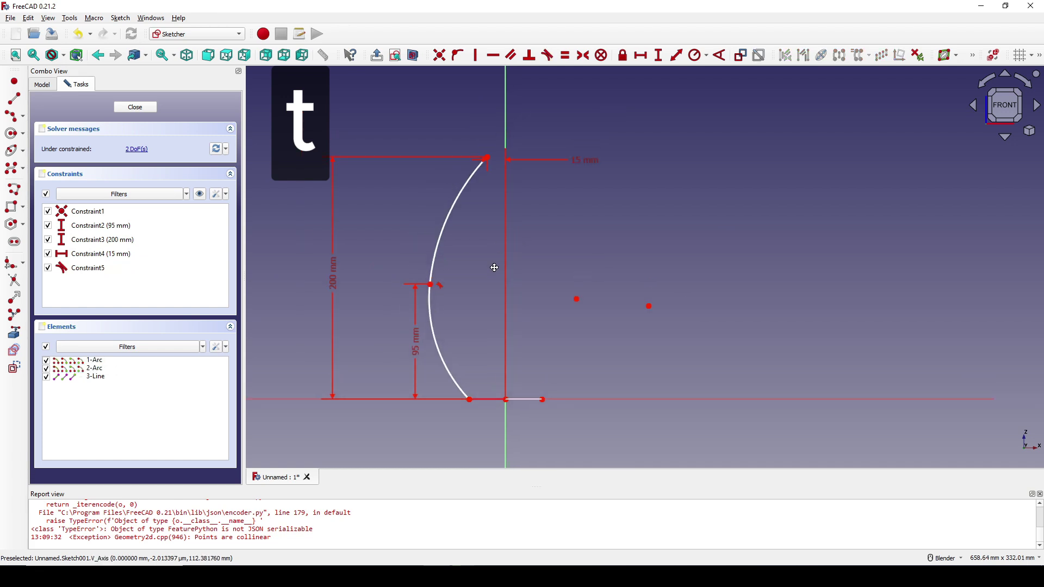
click(436, 329)
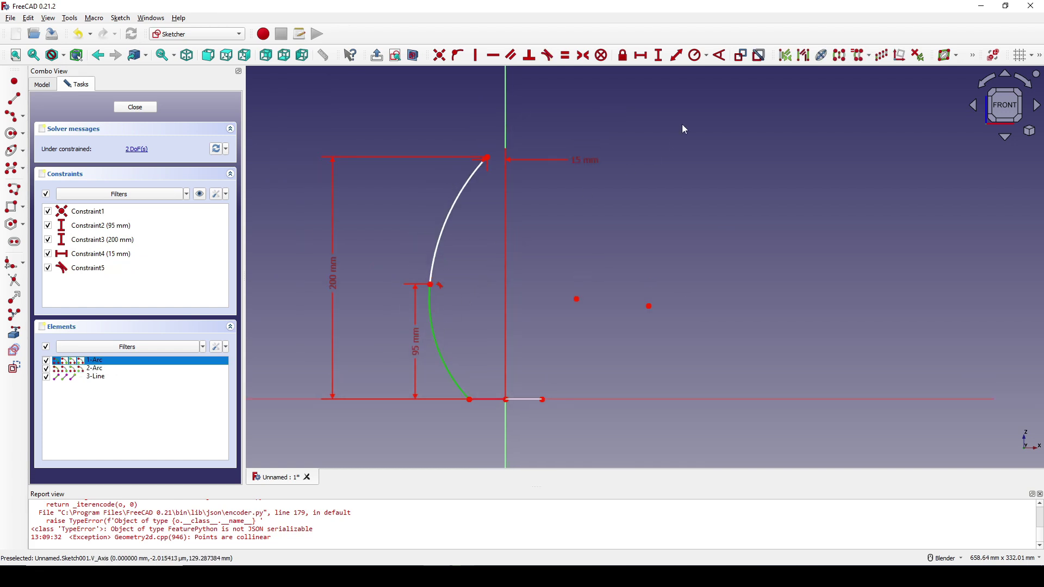
click(698, 55)
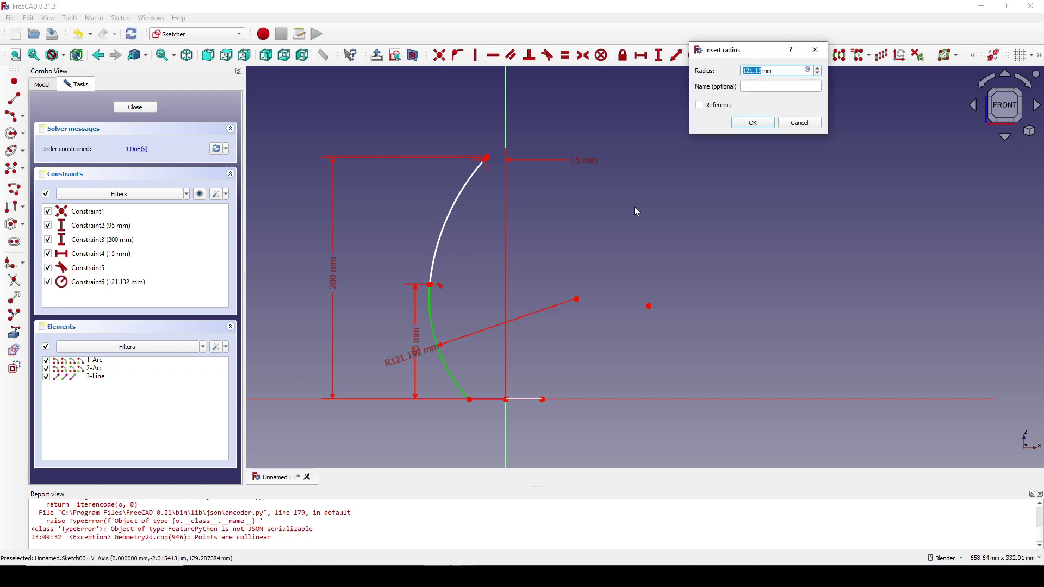
text(240)
key(Return)
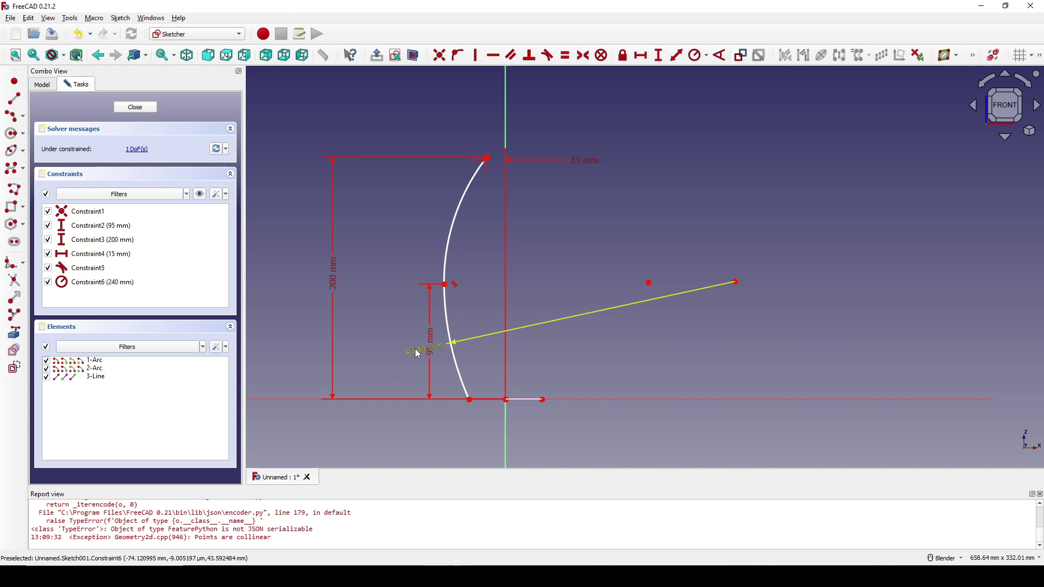
drag(420, 349, 354, 361)
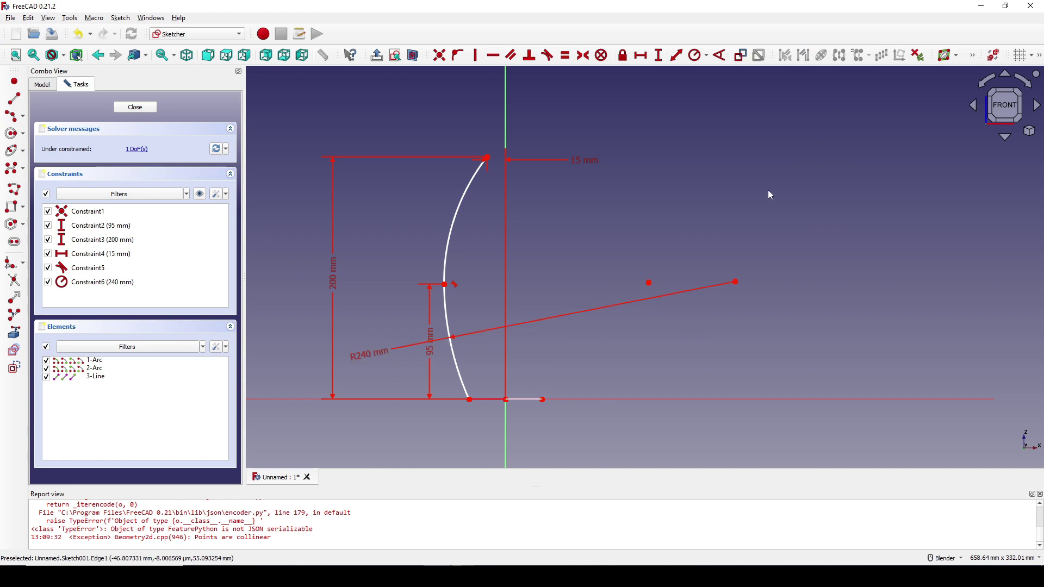
Set the horizontal distance from the arcs' joint to the origin to 50 mm and place the dimension below the base line.
click(445, 285)
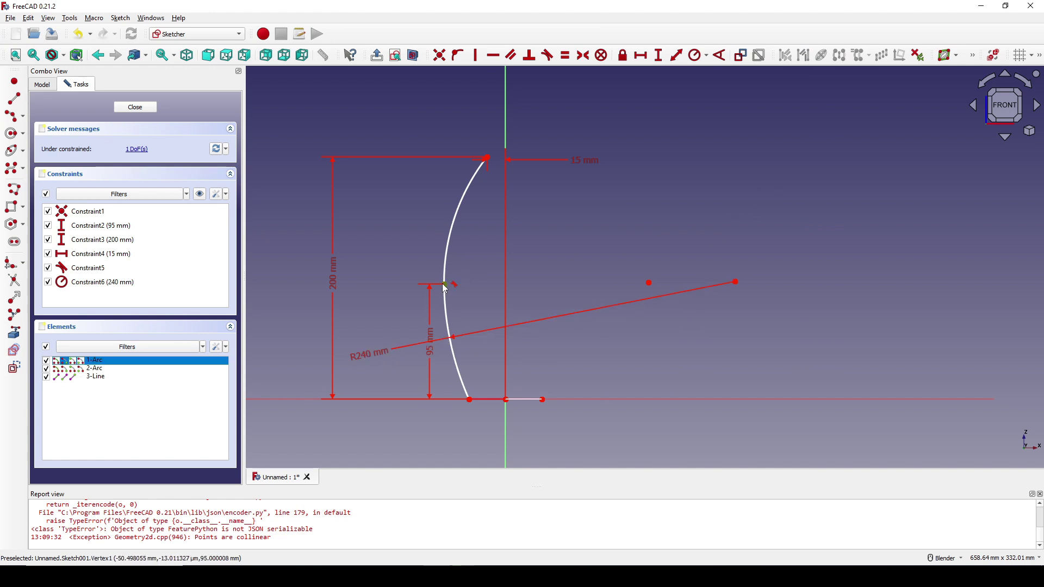
click(506, 398)
key(l)
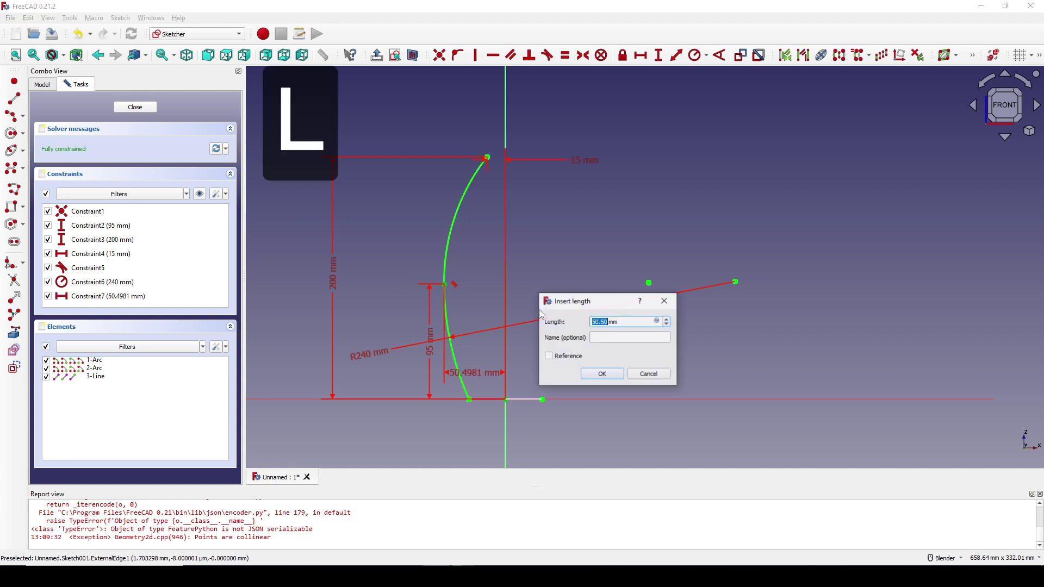
text(50)
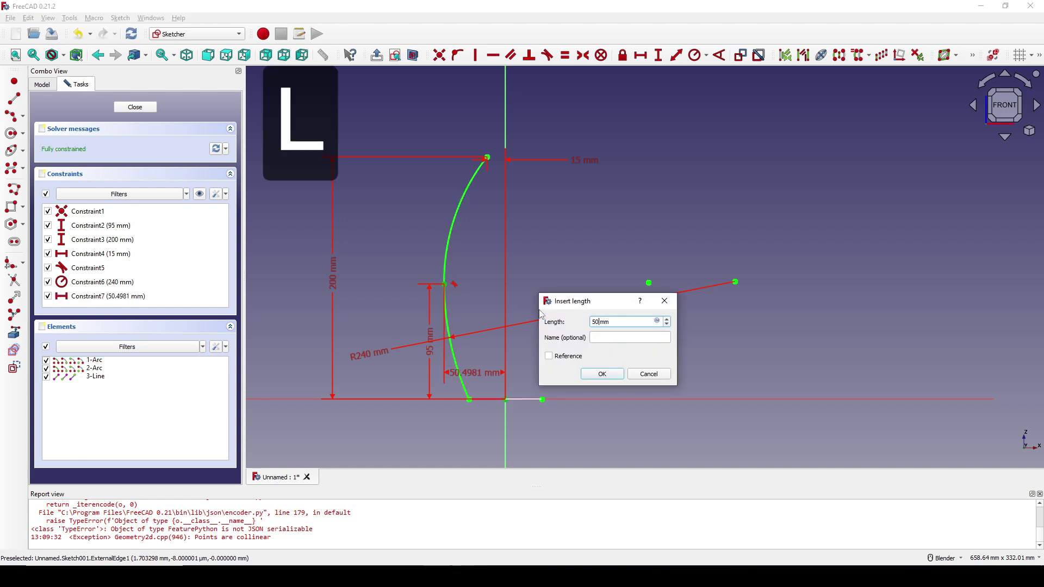
key(Return)
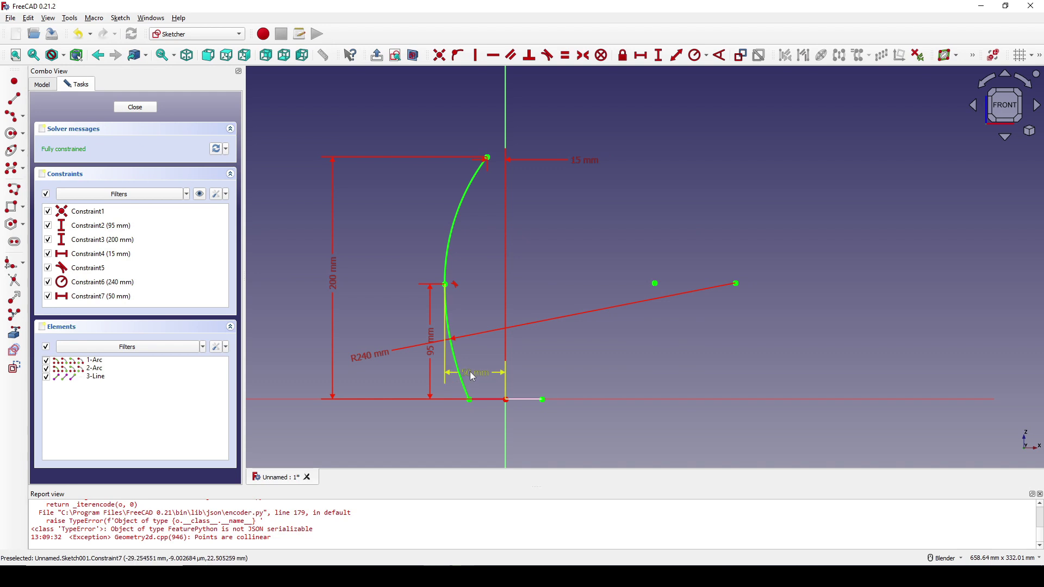
mouse_move(468, 373)
mouse_down()
mouse_move(450, 443)
mouse_move(386, 450)
mouse_up()
Mirror both profile arcs about the vertical axis to create the opposite side of the bottle.
shift+middle_drag(614, 269, 593, 266)
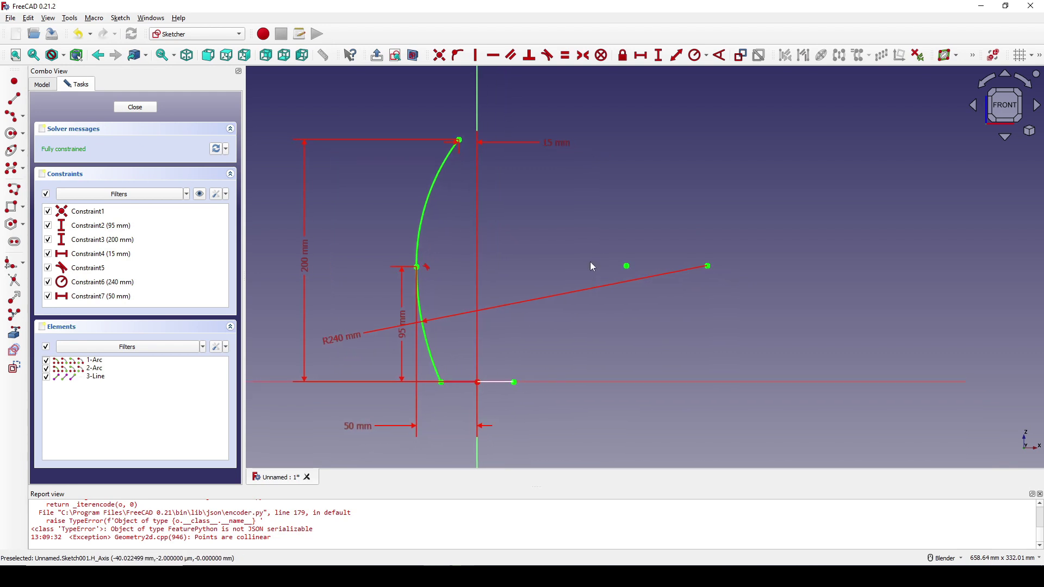
click(429, 349)
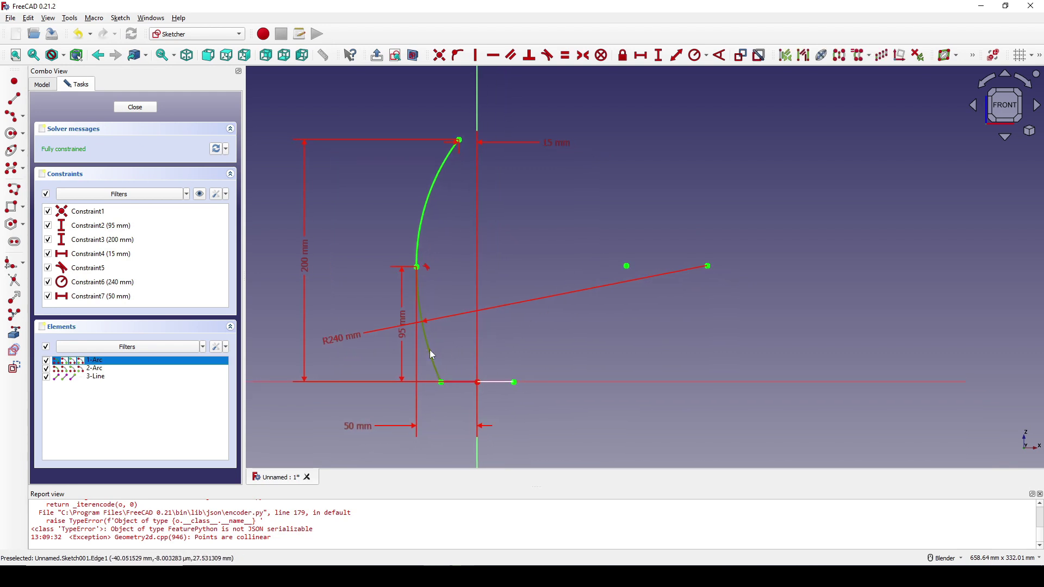
click(425, 211)
scroll(457, 217, down, 2)
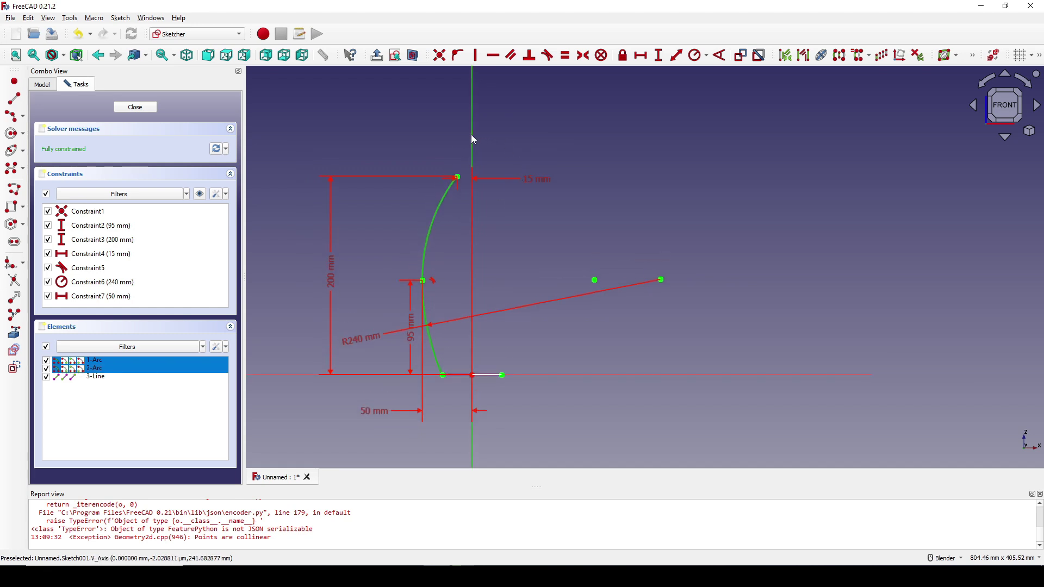
click(840, 55)
Constrain the top ends of the left and right upper arcs to be symmetric about the vertical axis.
scroll(498, 158, up, 2)
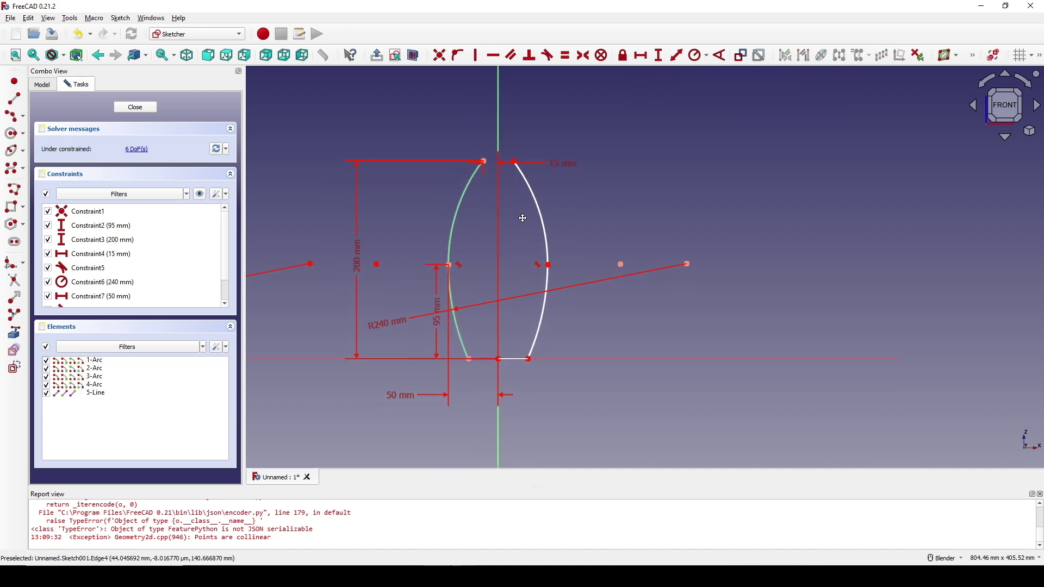
click(485, 144)
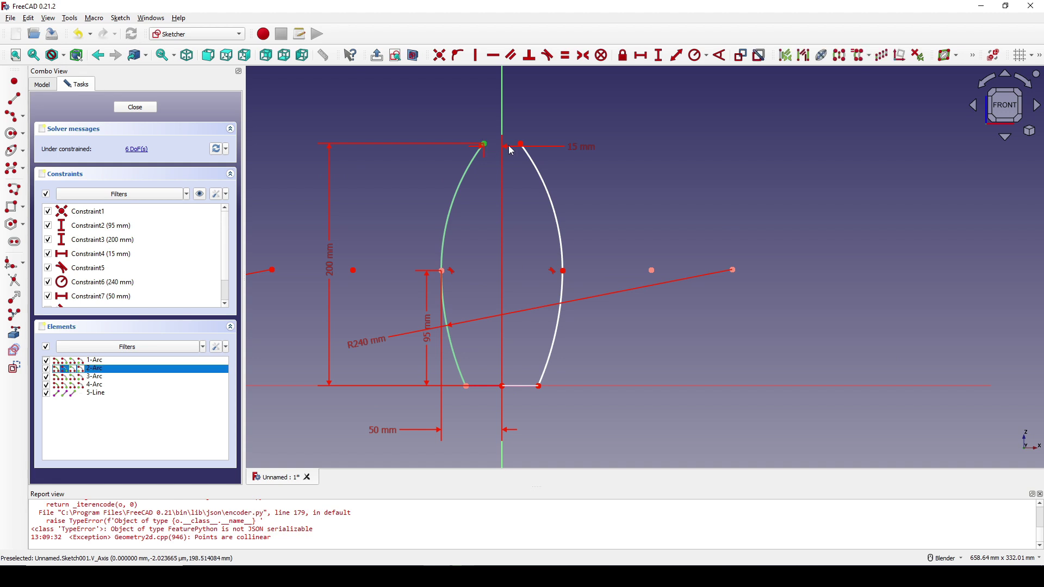
click(521, 145)
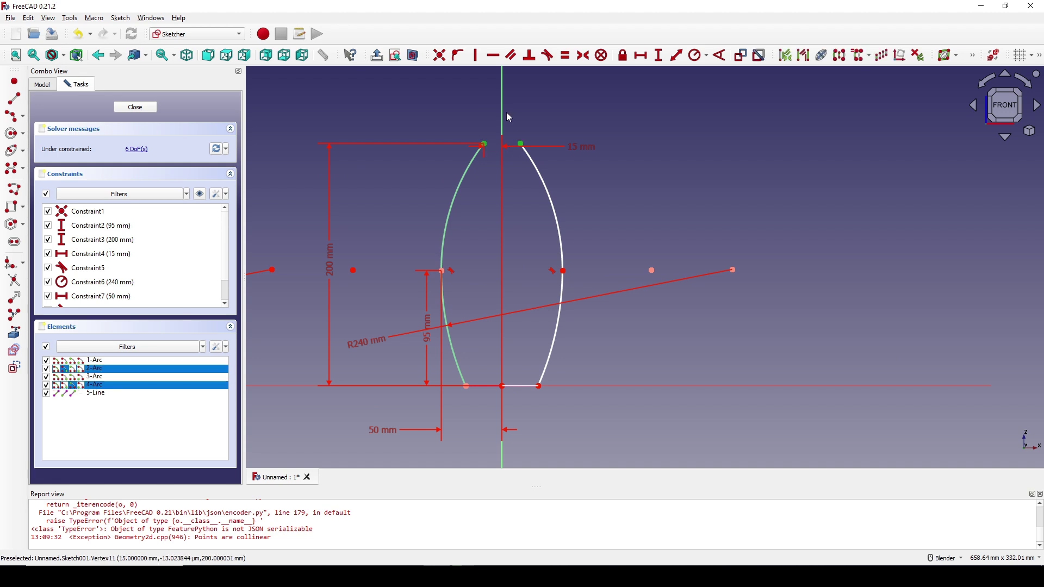
click(504, 115)
key(s)
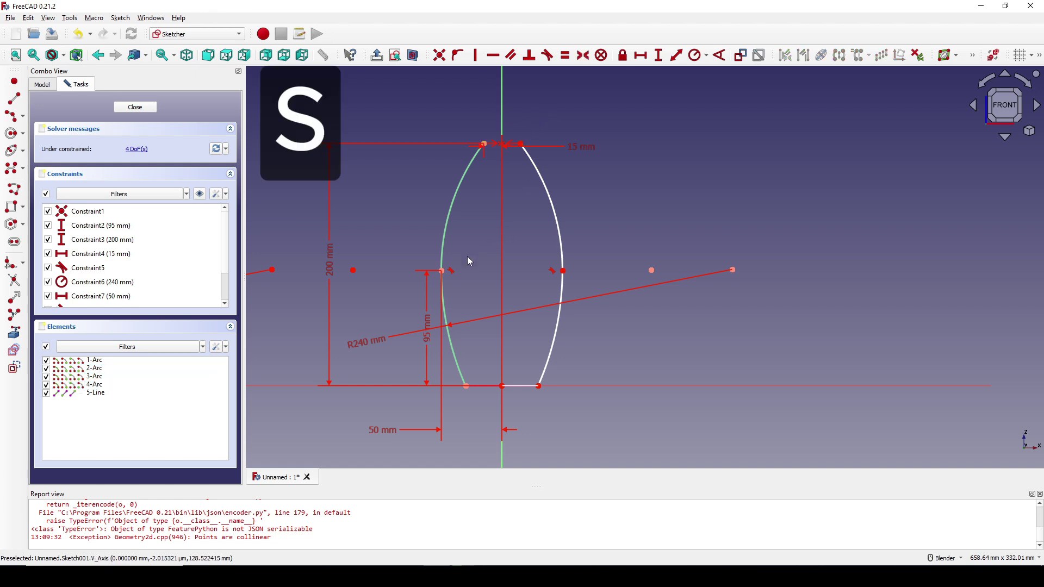
Constrain the middle joints of the left and right profile arcs to be symmetric about the vertical axis.
click(444, 273)
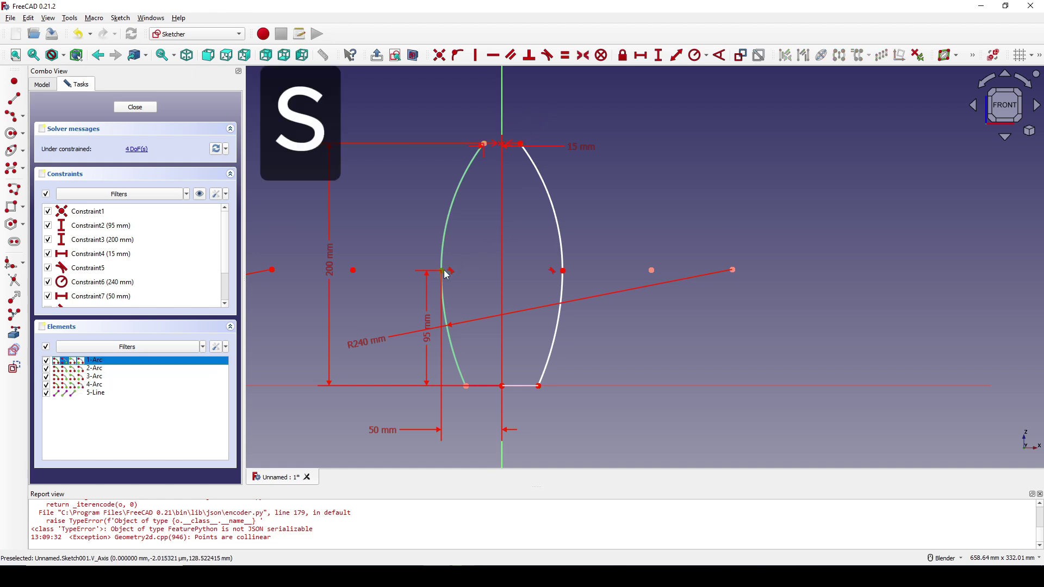
click(564, 271)
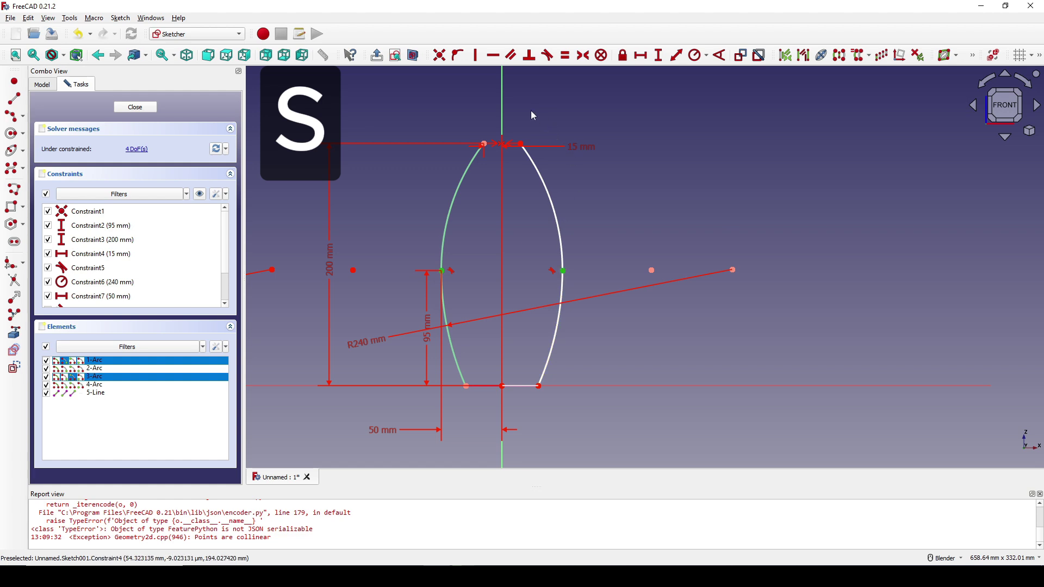
click(503, 107)
key(s)
key(s)
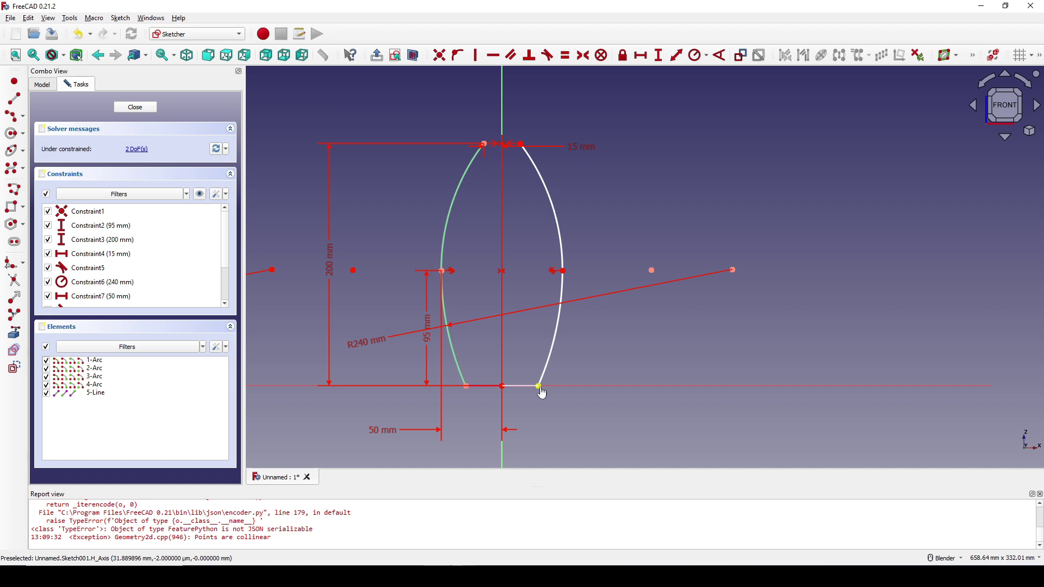
Make the right lower arc's bottom end coincident with the base line's right endpoint and close the sketch.
drag(542, 392, 559, 377)
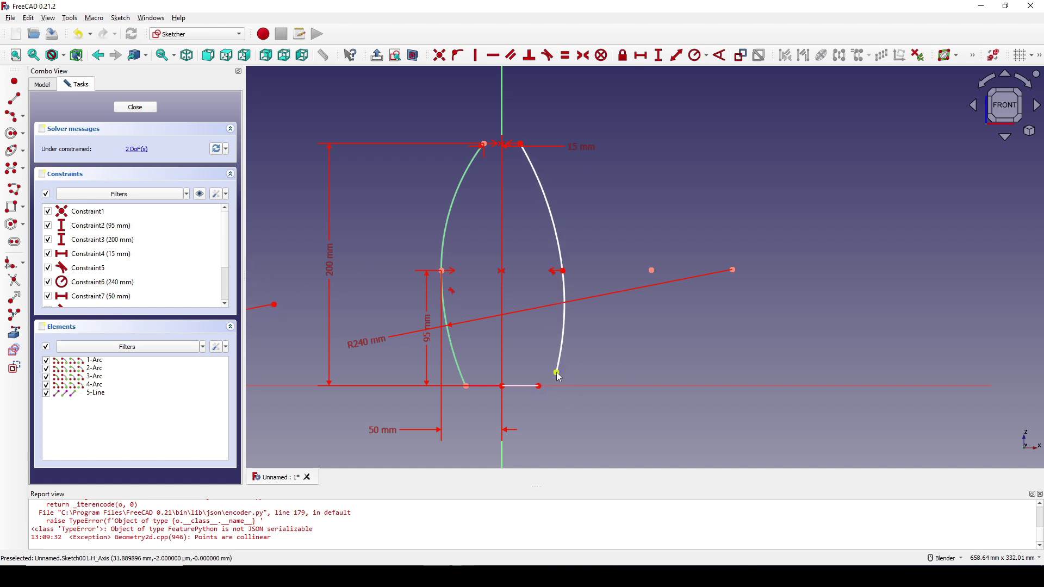
click(558, 374)
click(539, 387)
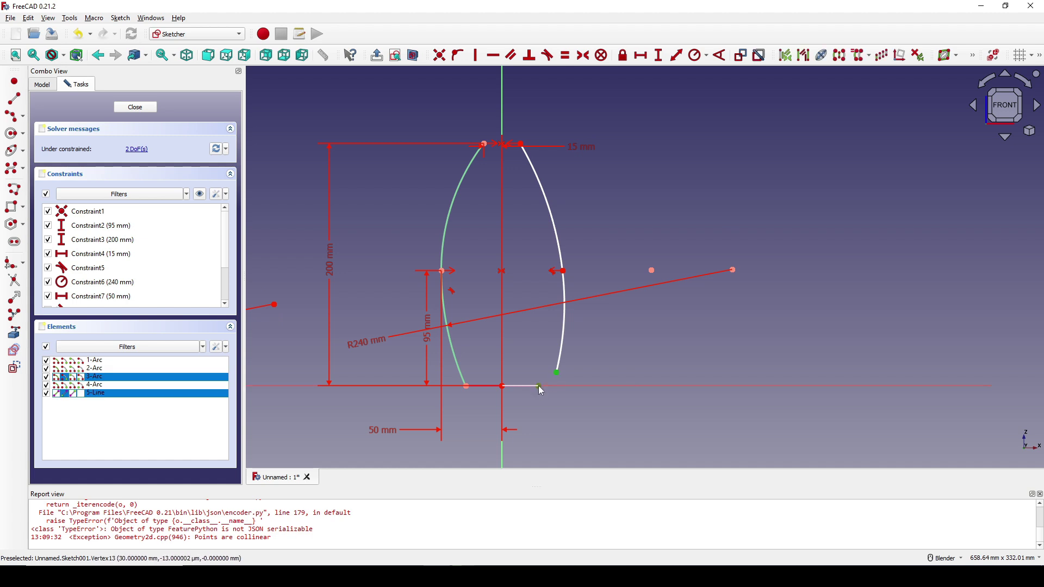
click(441, 63)
scroll(625, 246, down, 2)
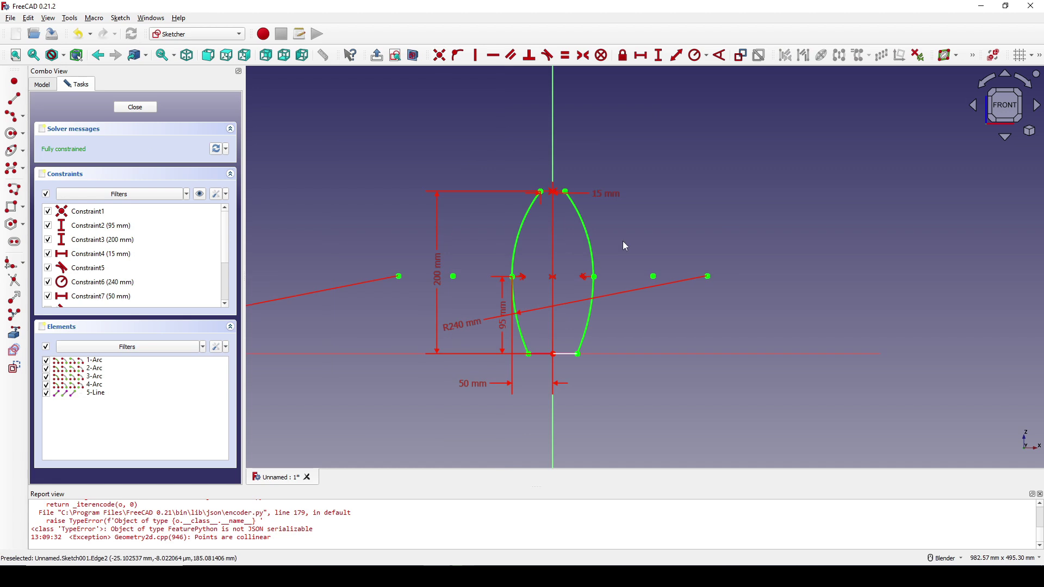
click(135, 107)
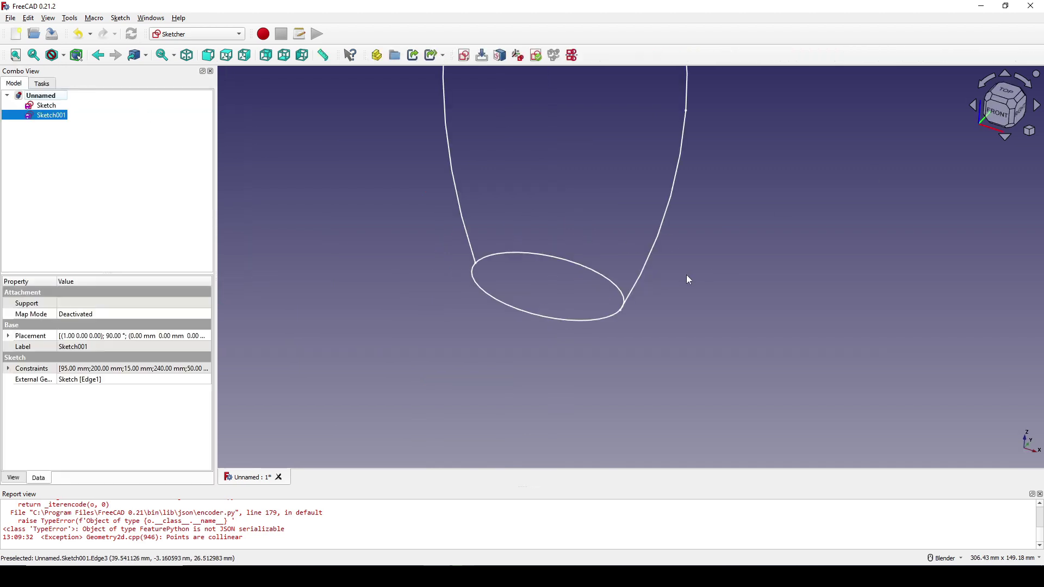
Create a new sketch on the YZ-Plane with no offset.
scroll(686, 275, down, 3)
click(725, 292)
mouse_move(725, 293)
middle_down()
mouse_move(661, 291)
mouse_move(696, 268)
middle_up()
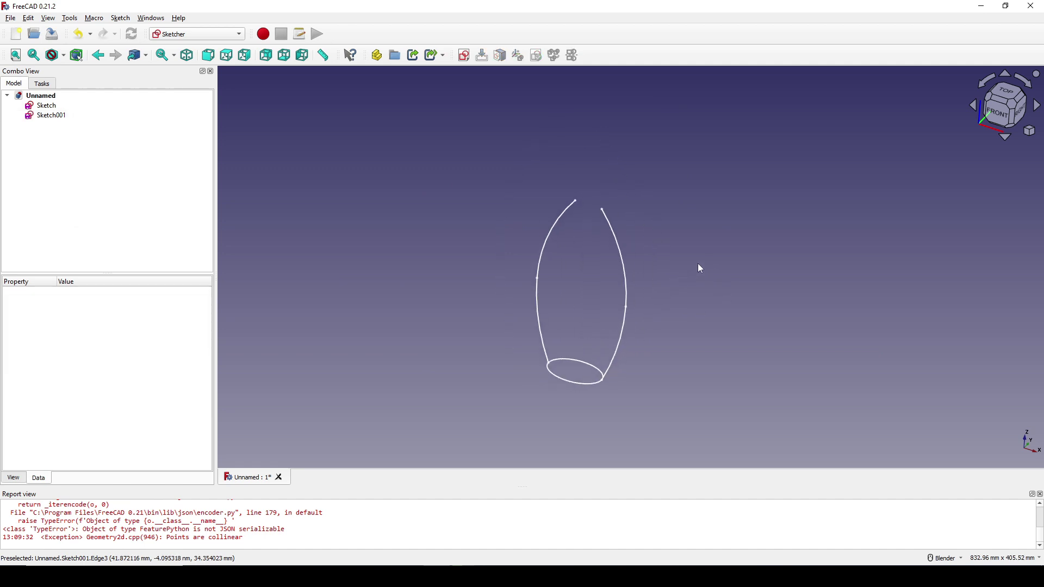
click(464, 55)
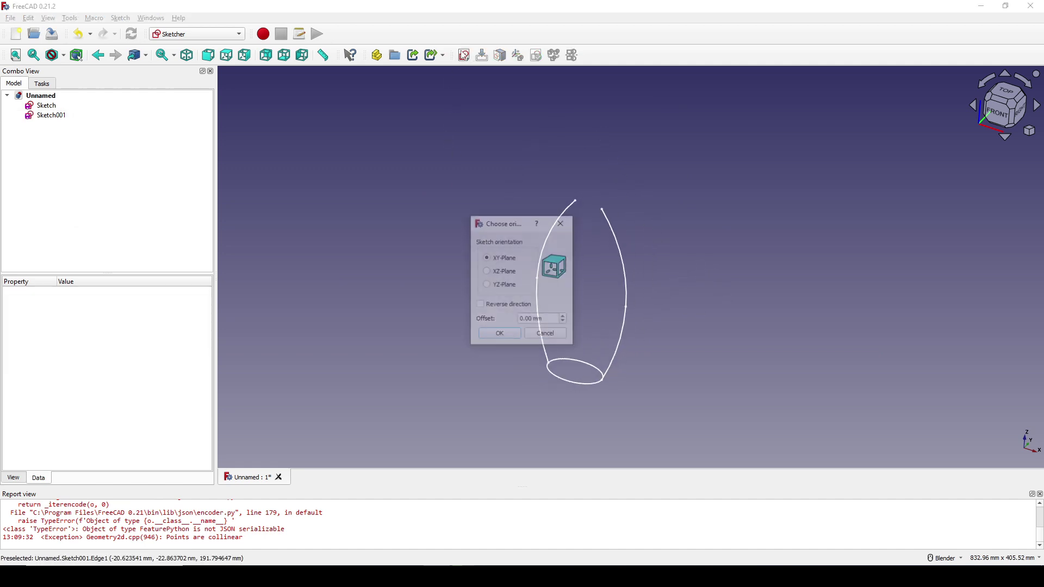
click(495, 271)
click(494, 285)
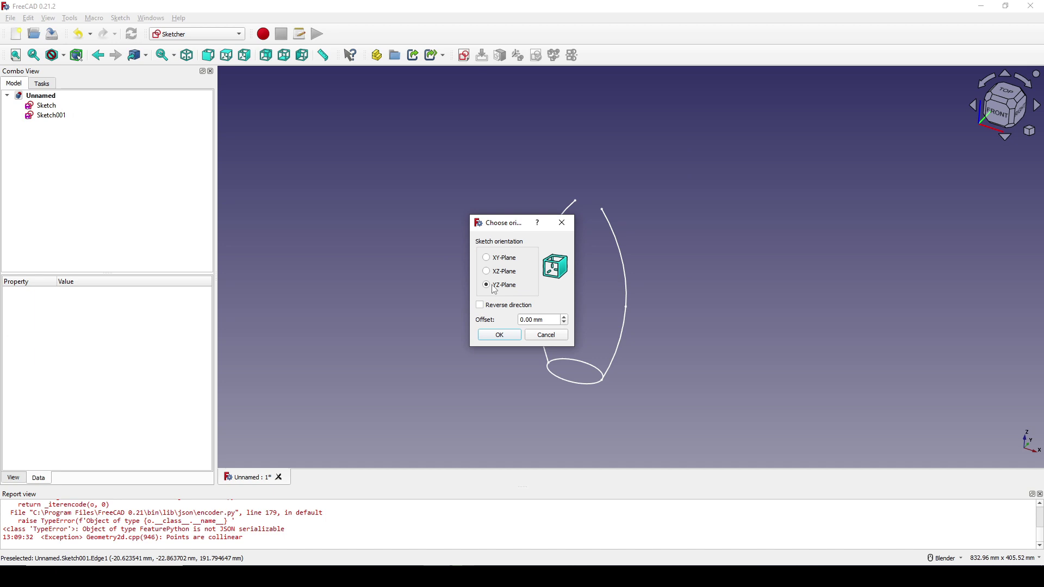
click(500, 335)
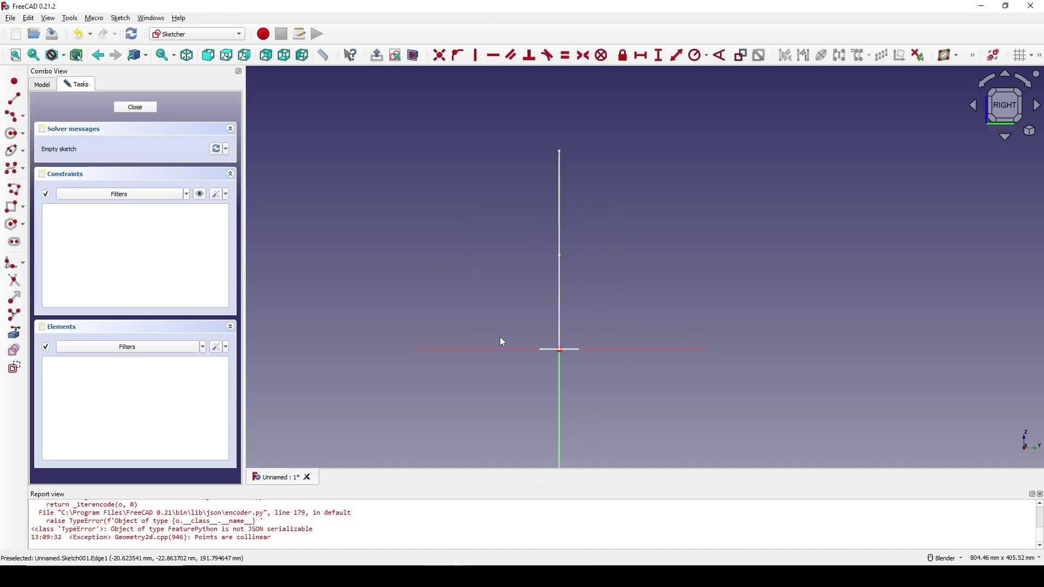
Project the base ellipse and the top endpoint of the front profile into the sketch as external geometry.
click(22, 339)
click(562, 355)
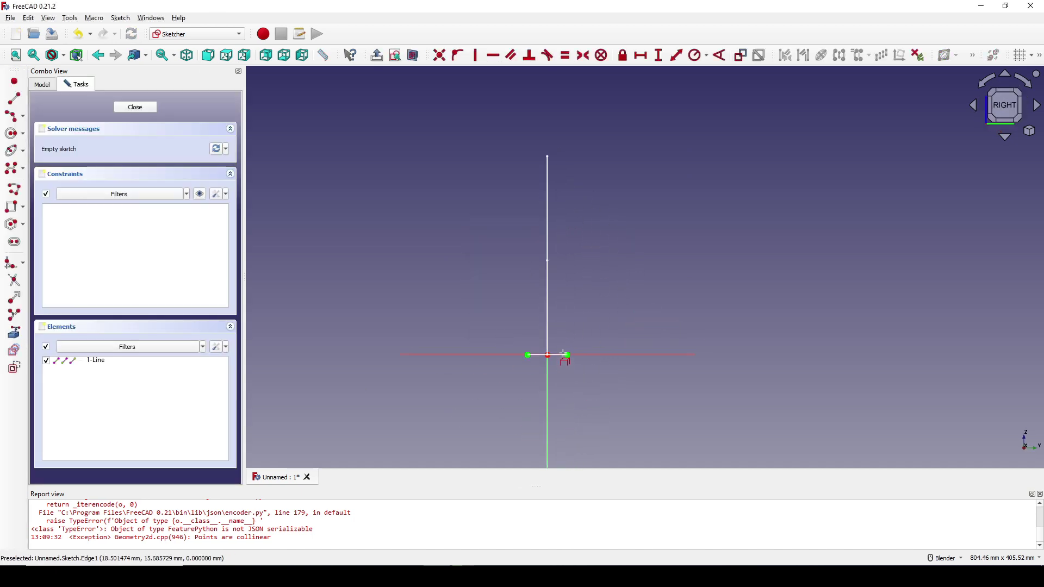
click(548, 157)
scroll(603, 187, up, 2)
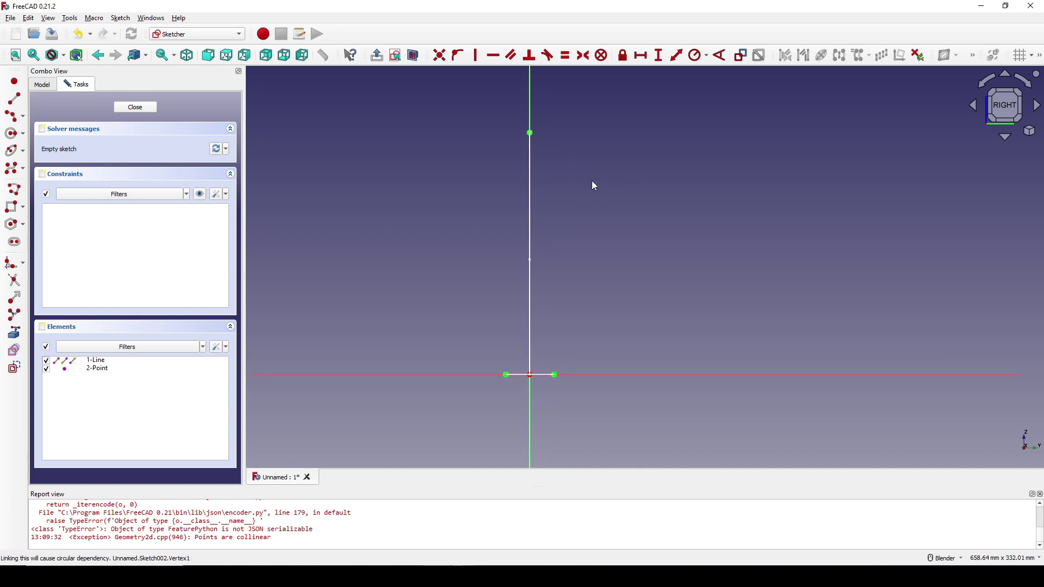
Draw two connected arcs from the base line's left end, joined at about 110 mm height and ending at about 202 mm.
click(14, 133)
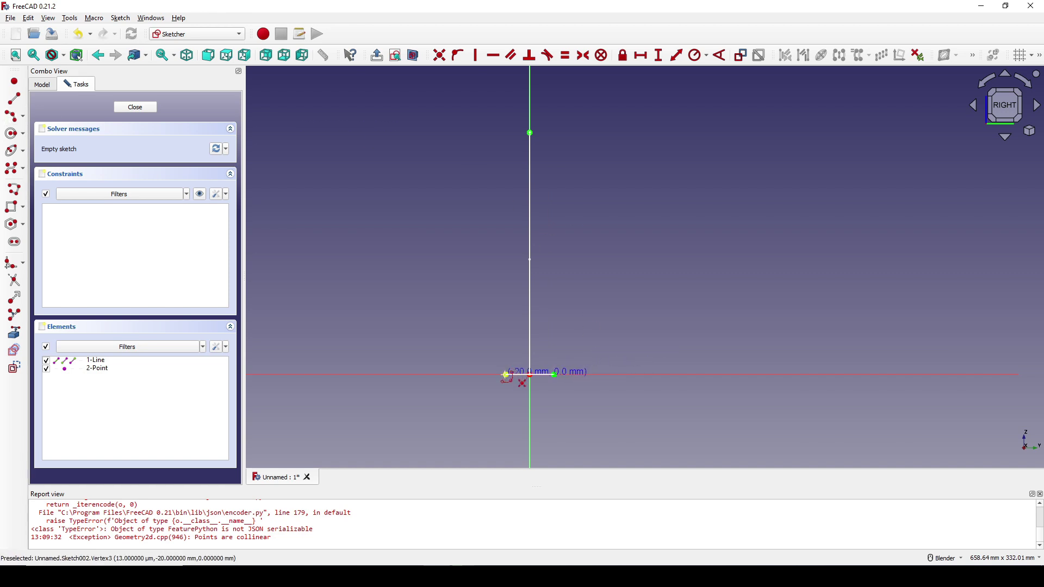
click(506, 374)
click(490, 242)
click(484, 297)
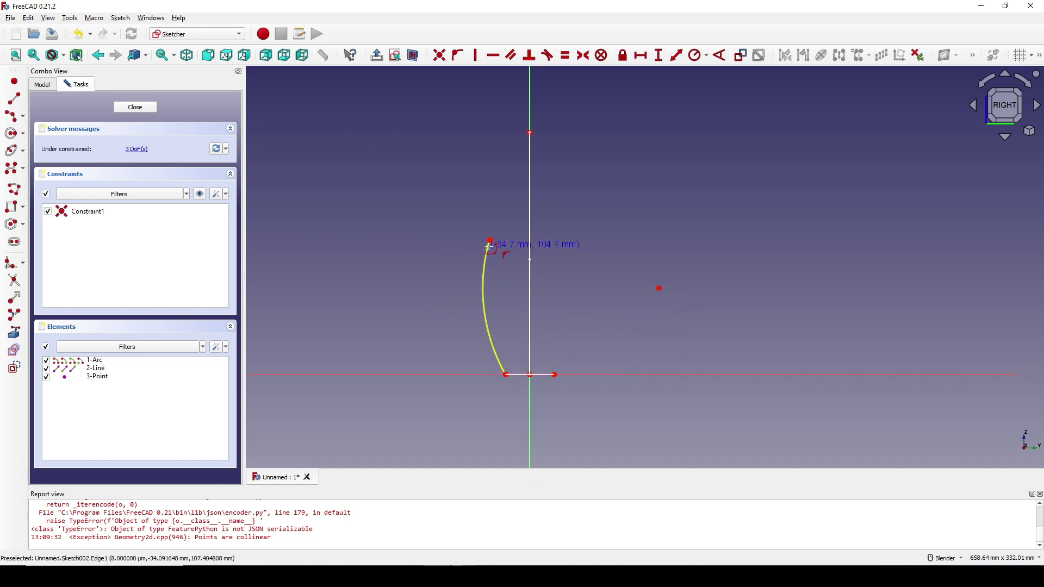
click(490, 239)
click(505, 129)
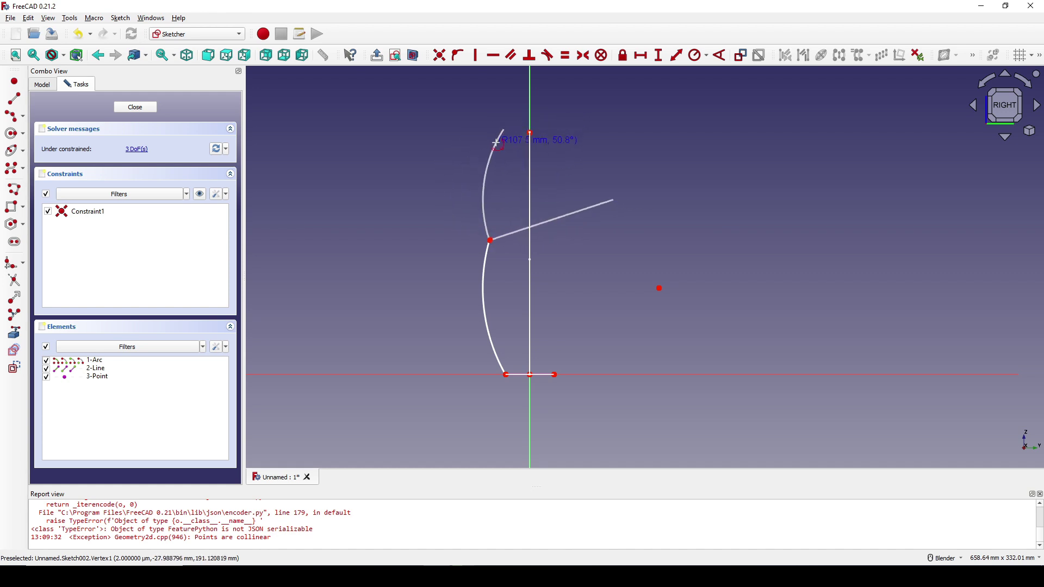
click(630, 200)
Align the upper arc's top end horizontally with the projected top point on the vertical axis.
shift+middle_drag(621, 169, 544, 161)
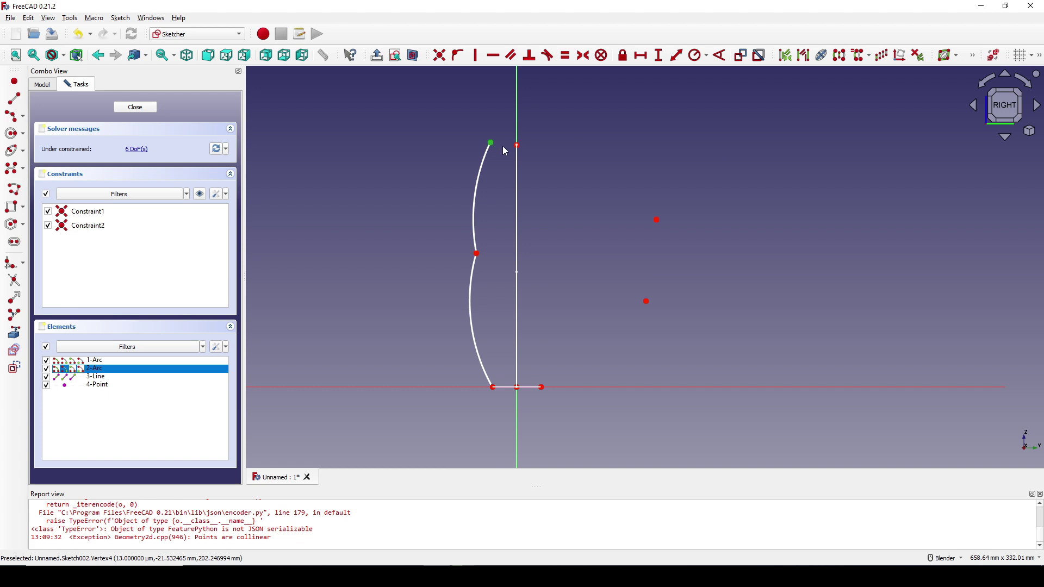
click(517, 147)
key(h)
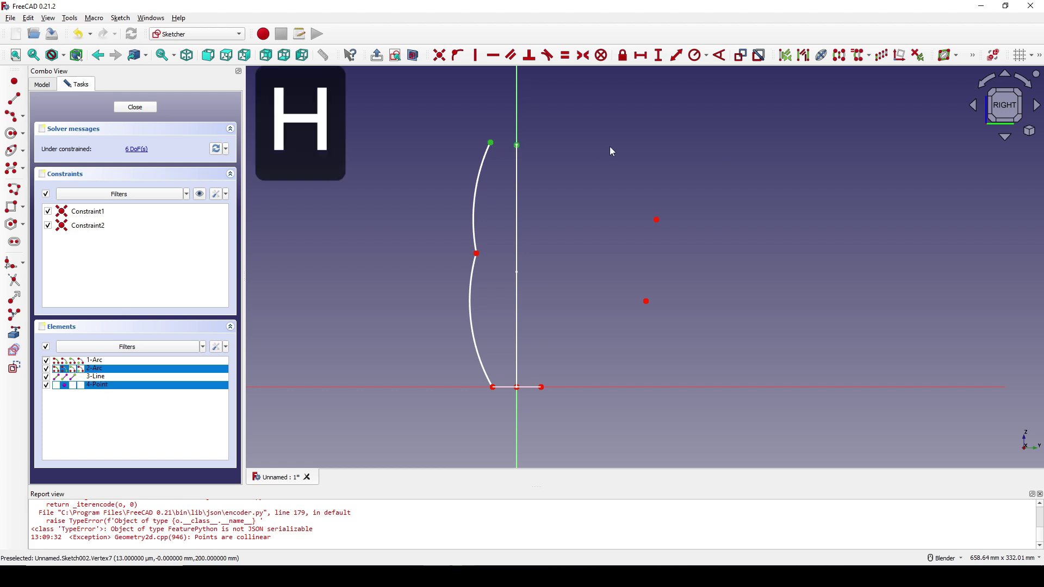
Set the horizontal distance from the upper arc's top end to the projected point to 15 mm and place the label outside the profile.
click(491, 150)
click(518, 147)
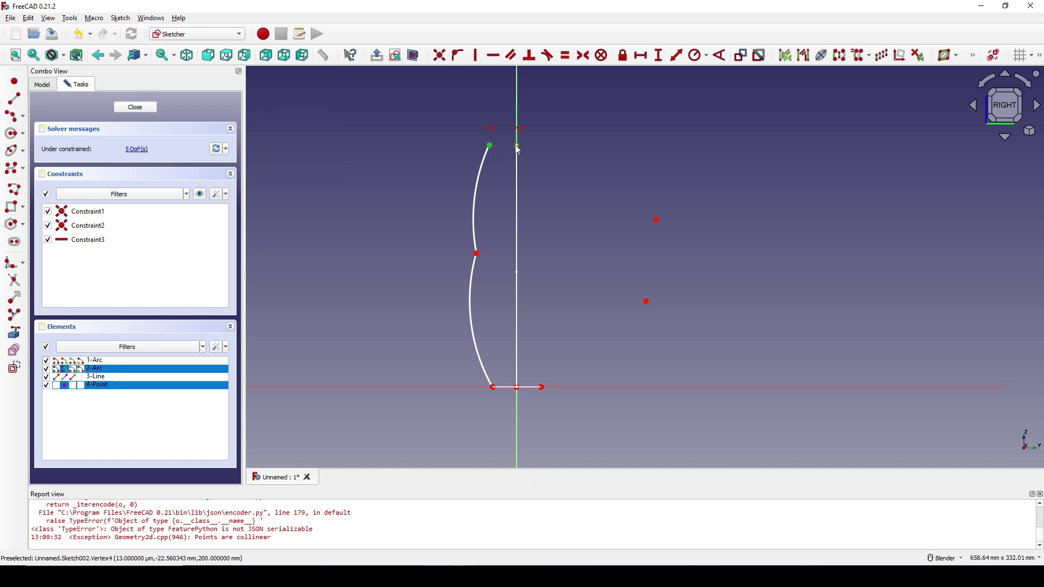
text(l)
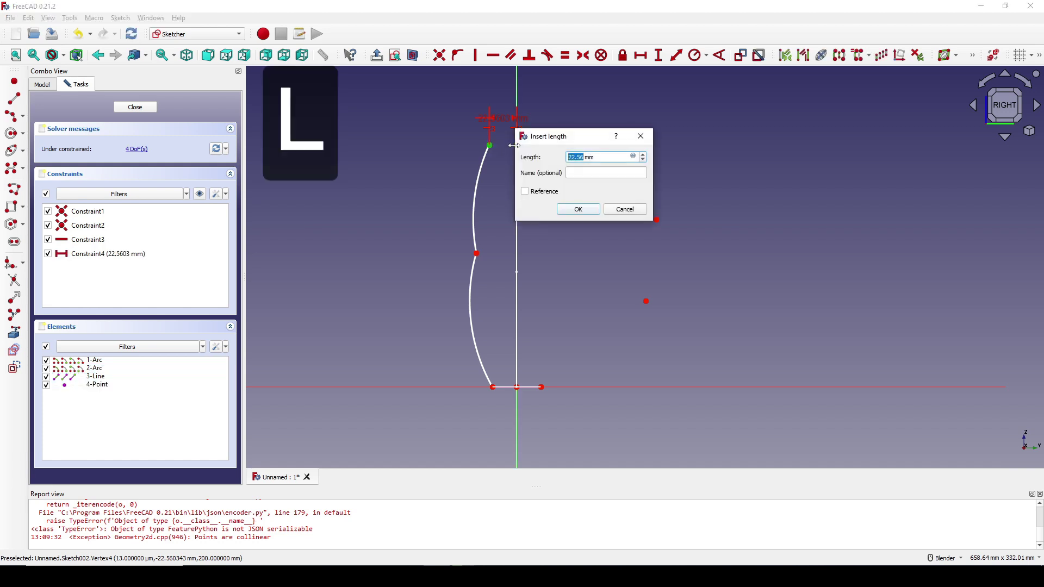
text(15)
key(Return)
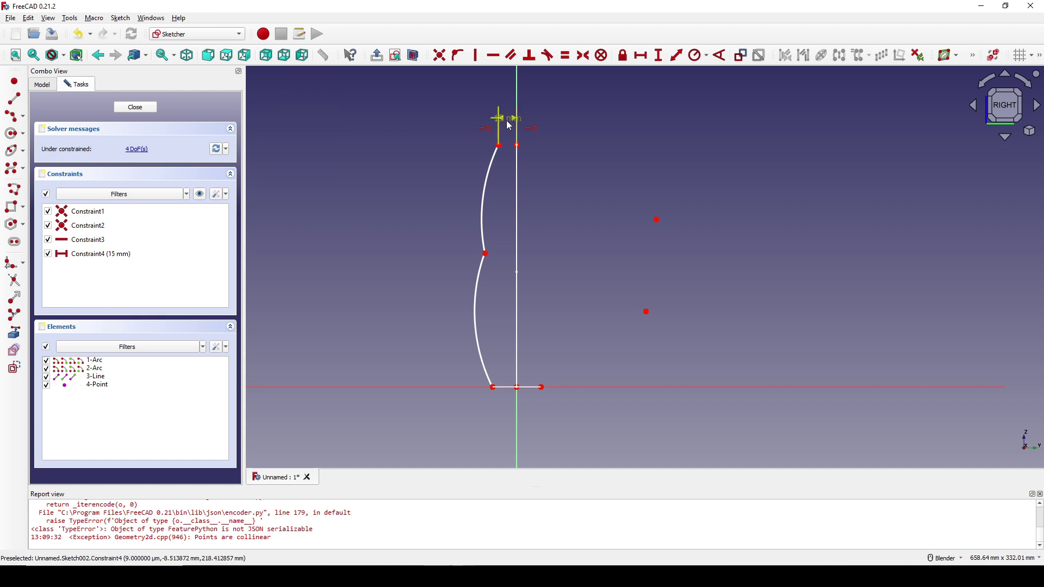
drag(498, 116, 413, 125)
Make the lower and upper arcs tangent to each other at their joint.
scroll(531, 238, up, 1)
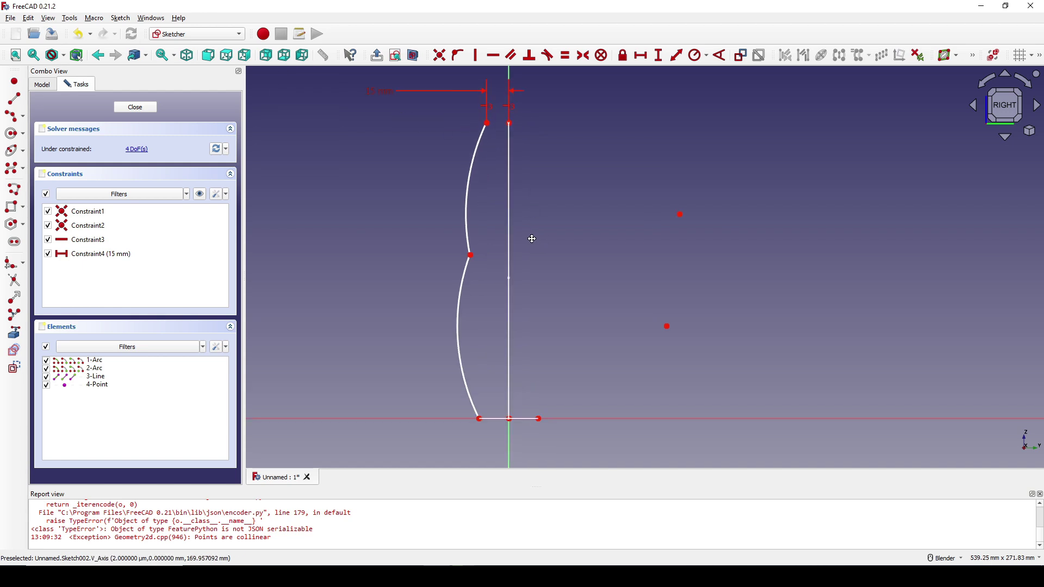
click(466, 276)
click(467, 234)
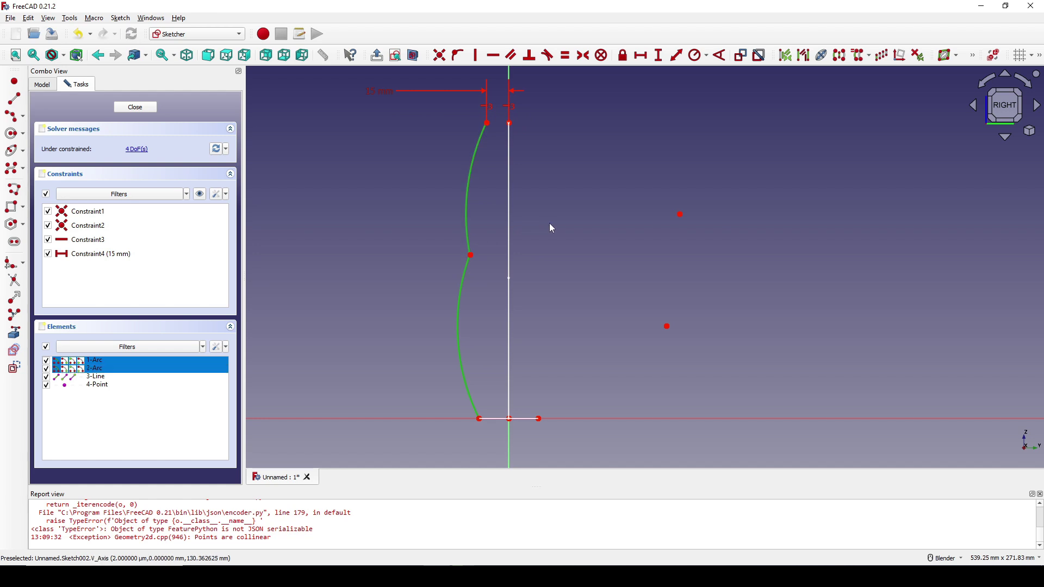
key(t)
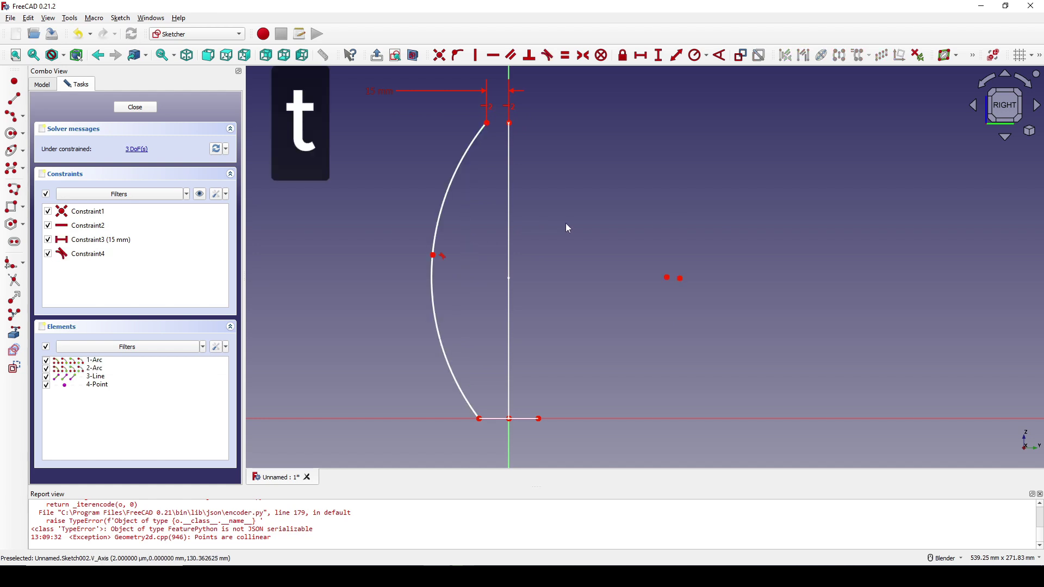
Set the vertical distance from the base to the arcs' joint to 95 mm.
click(433, 255)
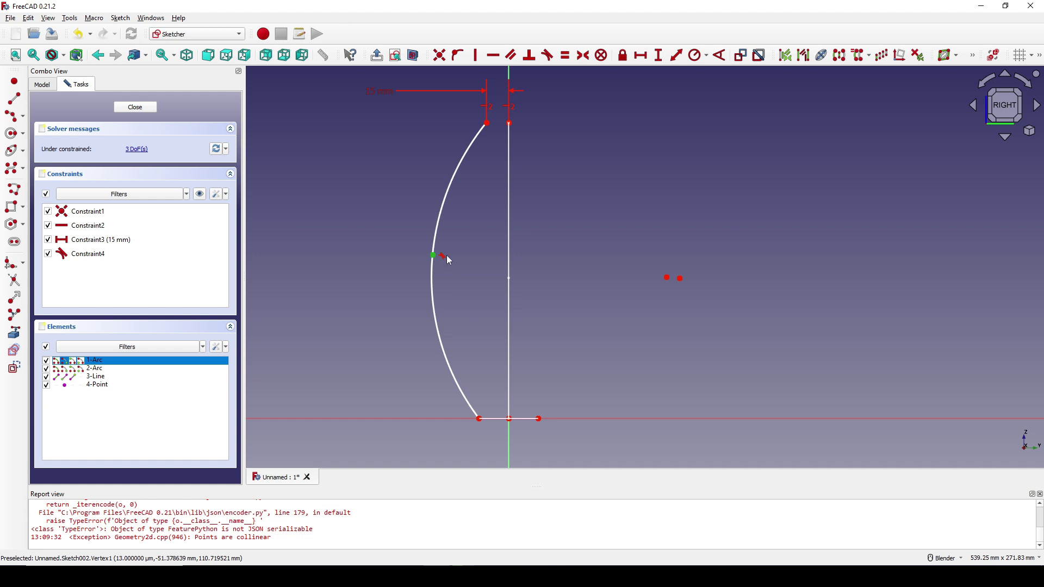
key(i)
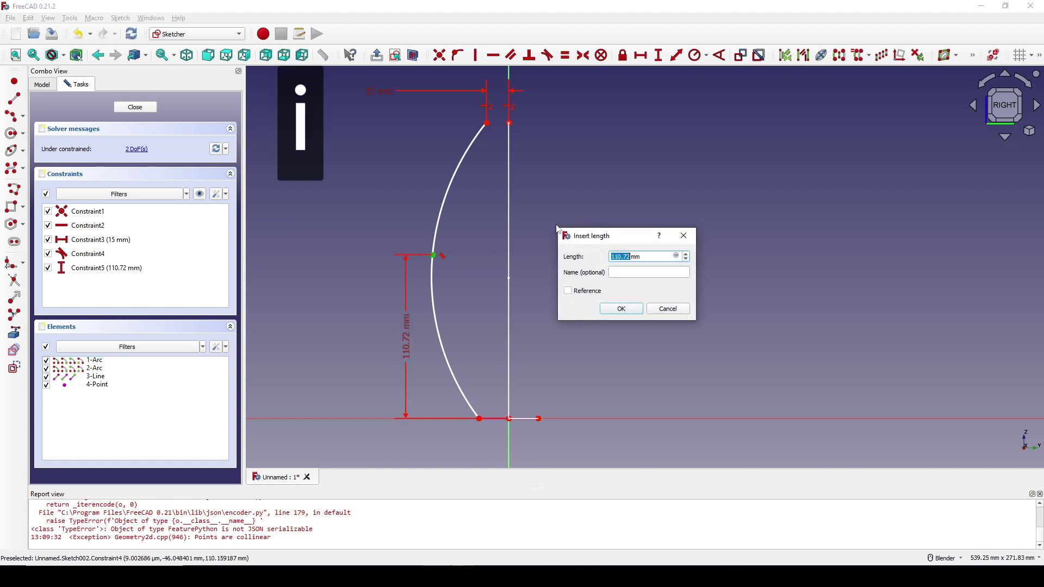
text(95)
key(Return)
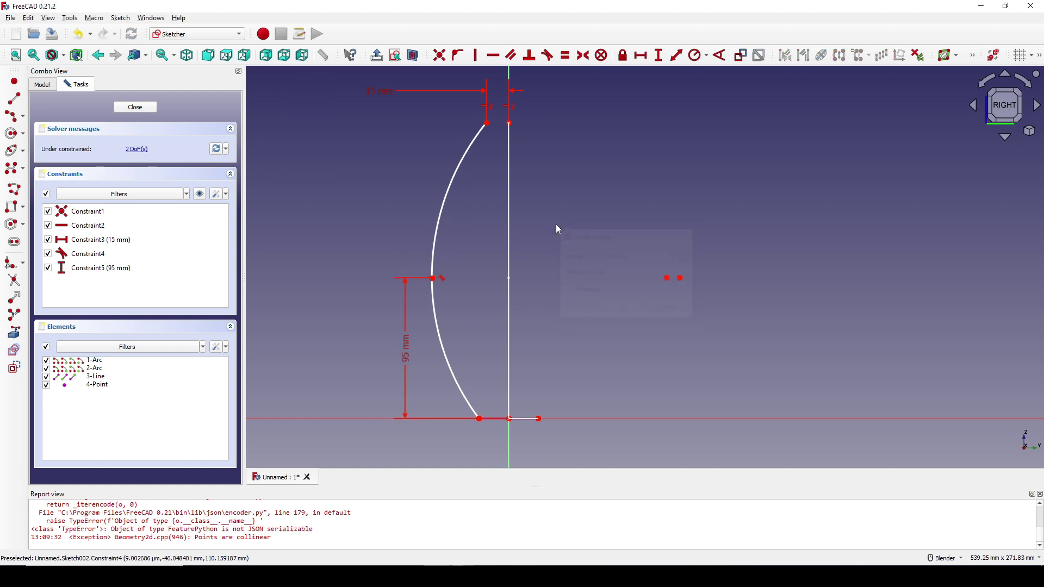
Set the horizontal distance from the arcs' joint to the origin to 24 mm and move its label outside the profile.
click(433, 278)
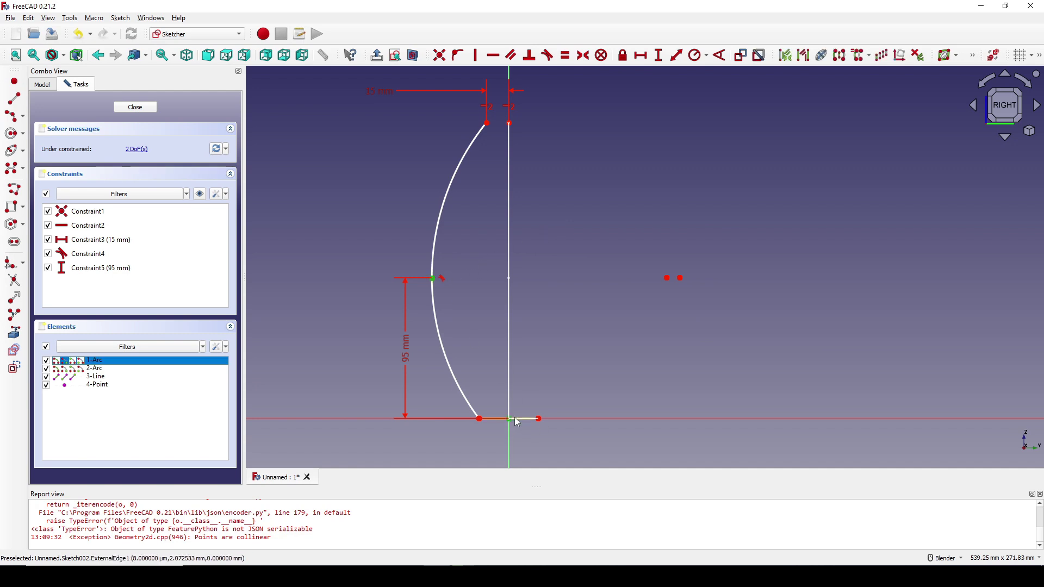
text(l)
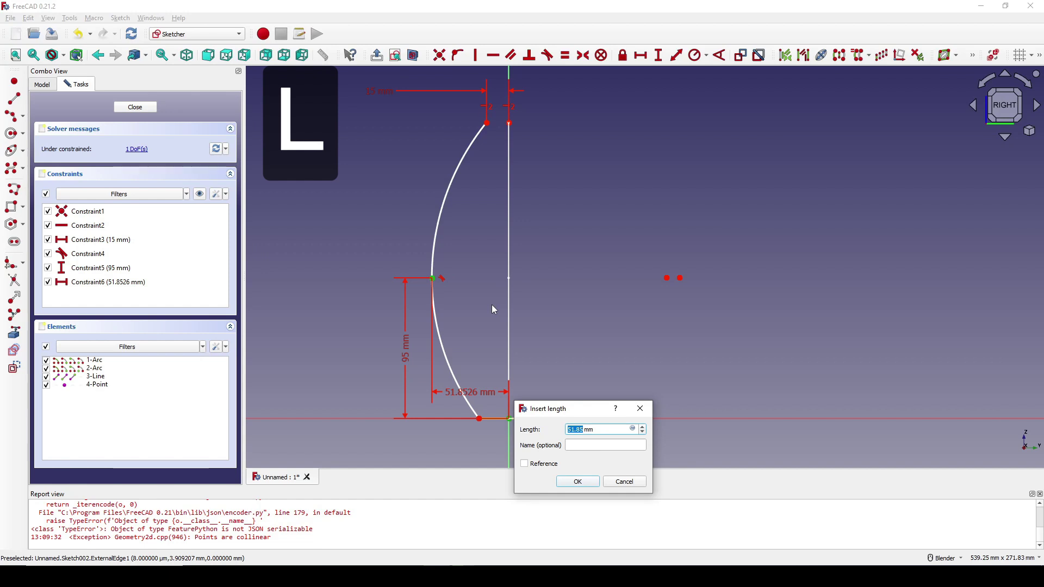
text(24)
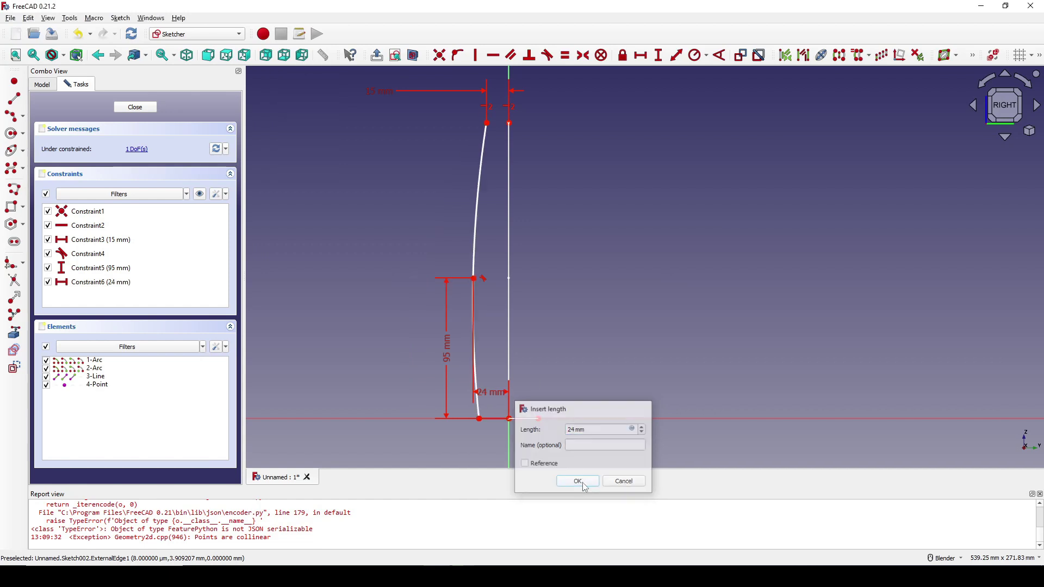
click(583, 483)
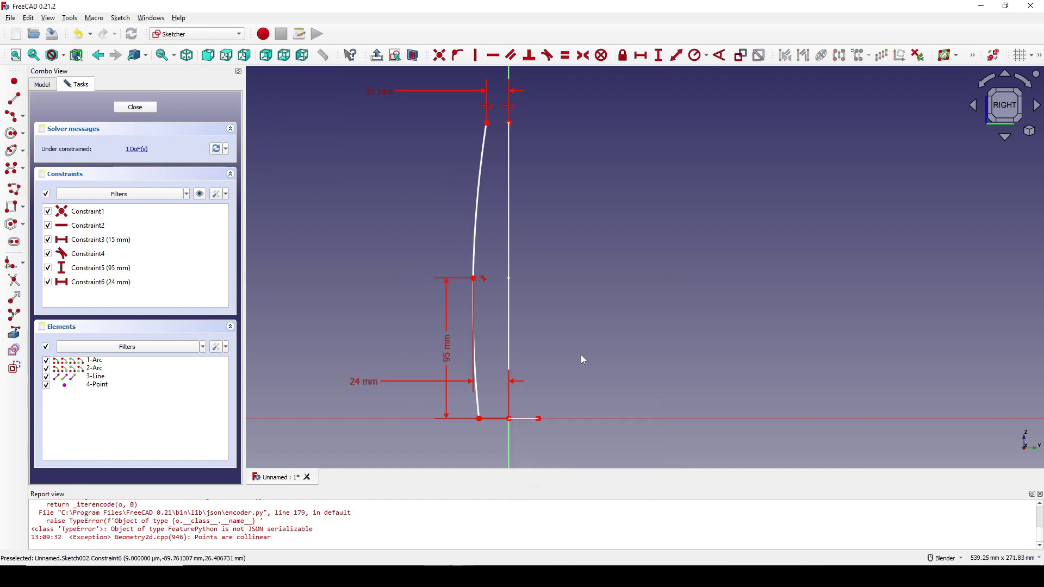
Constrain the lower arc's radius to 500 mm.
click(480, 384)
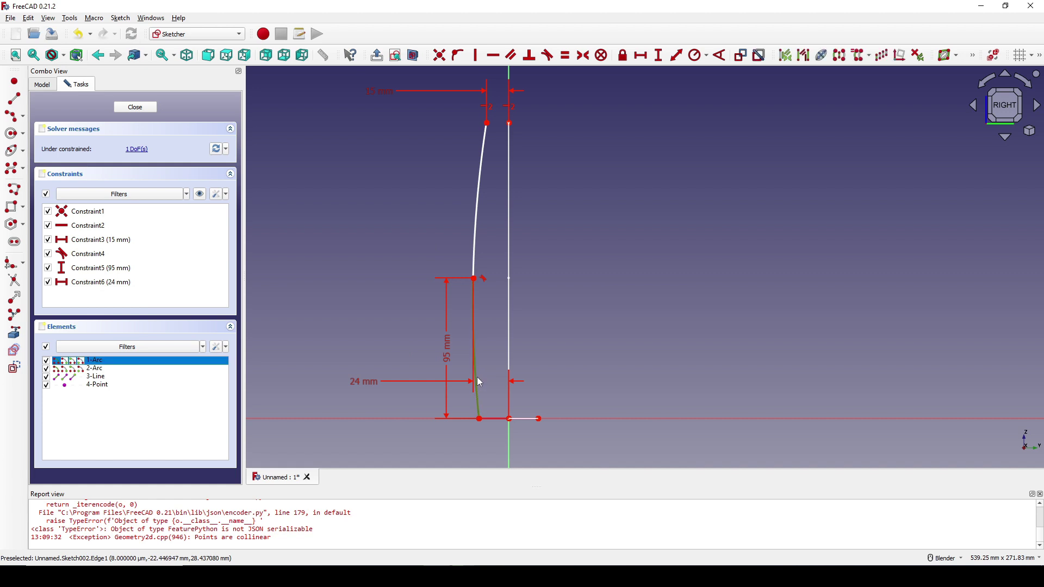
click(698, 55)
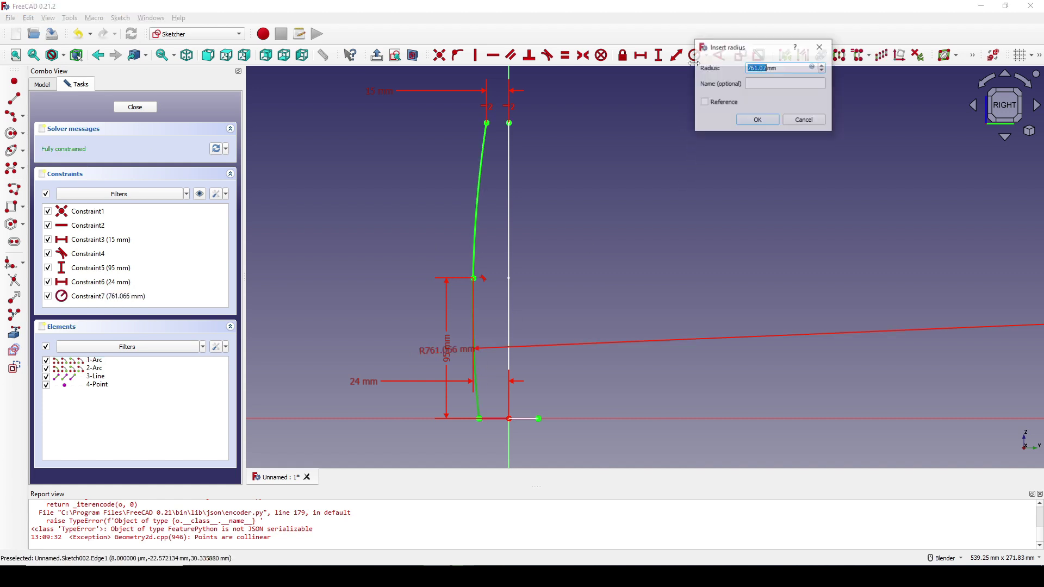
text(500)
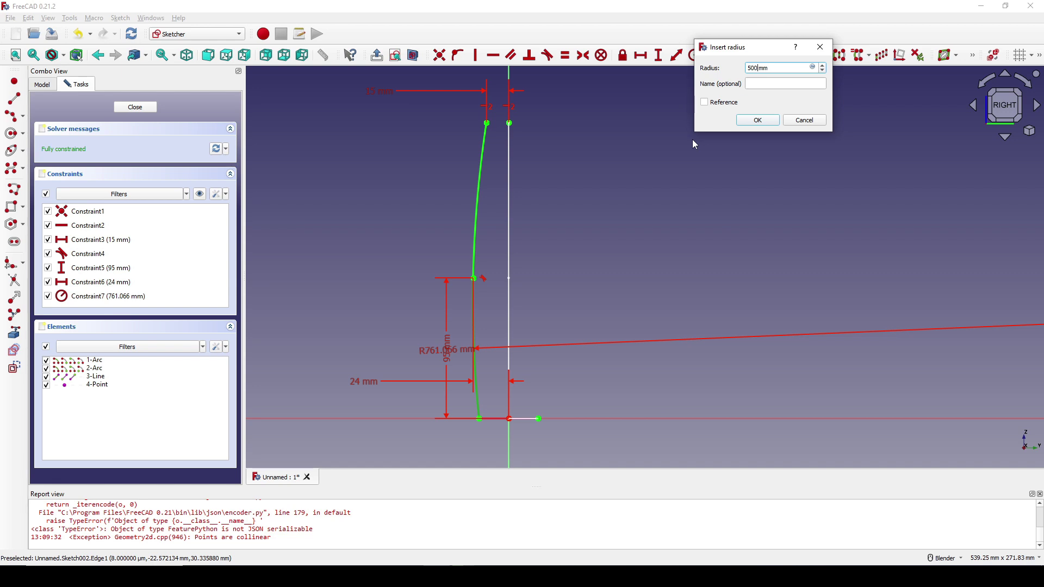
key(Return)
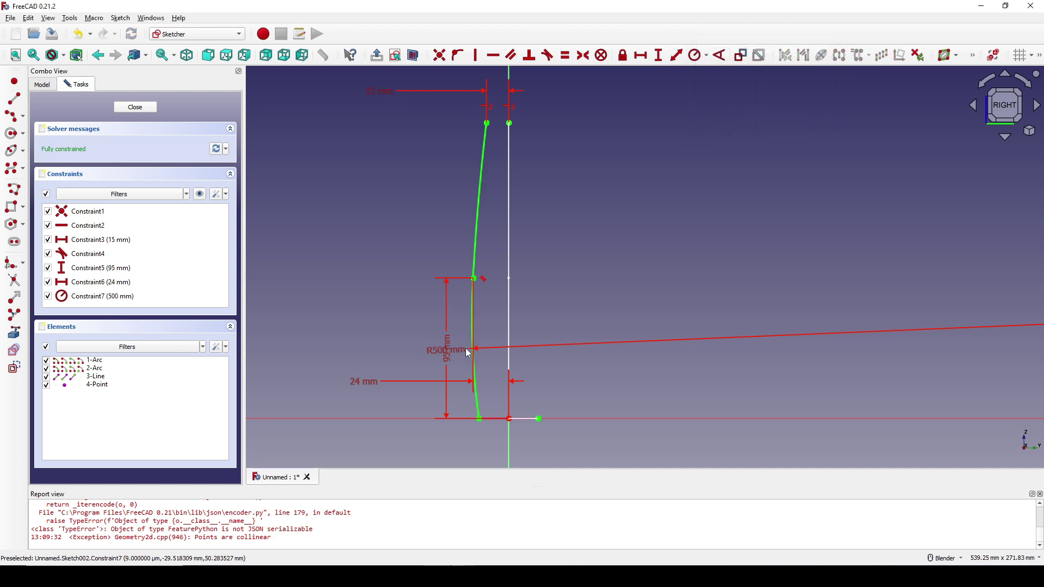
Move the 500 mm radius label clear of the profile and mirror both arcs about the vertical axis.
drag(458, 345, 283, 358)
shift+middle_drag(509, 209, 493, 200)
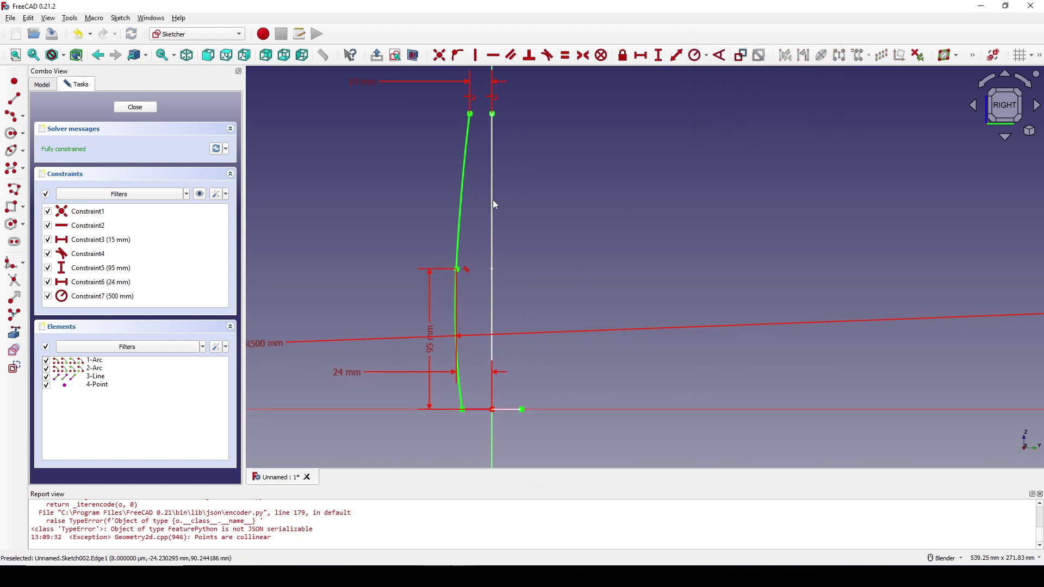
click(462, 202)
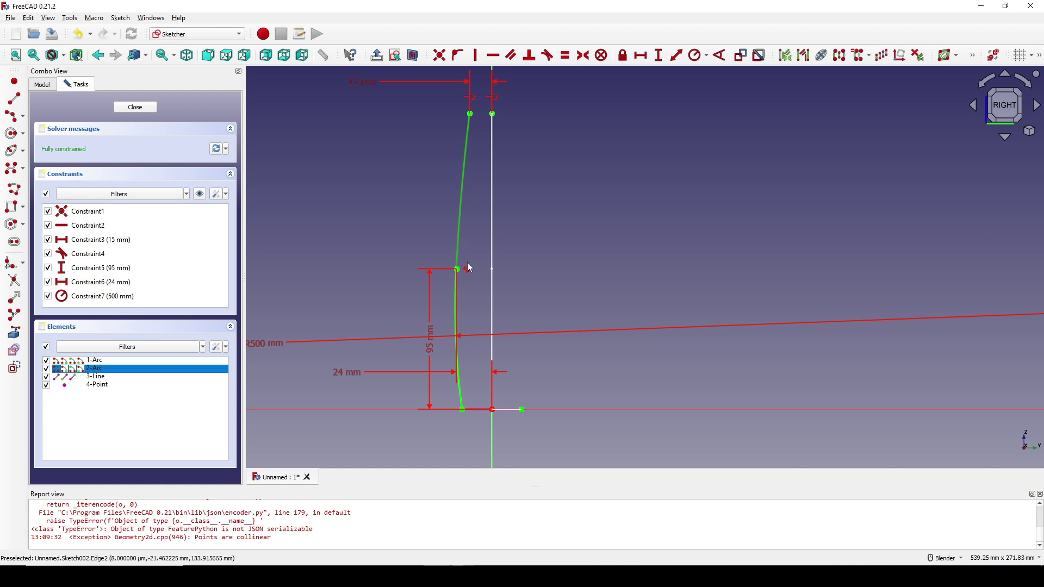
click(457, 316)
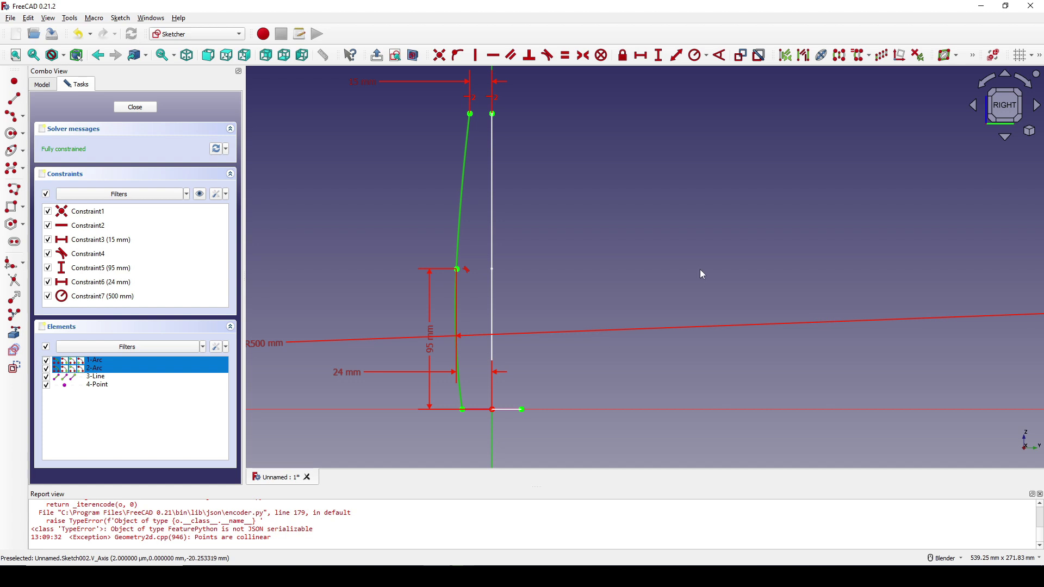
click(841, 62)
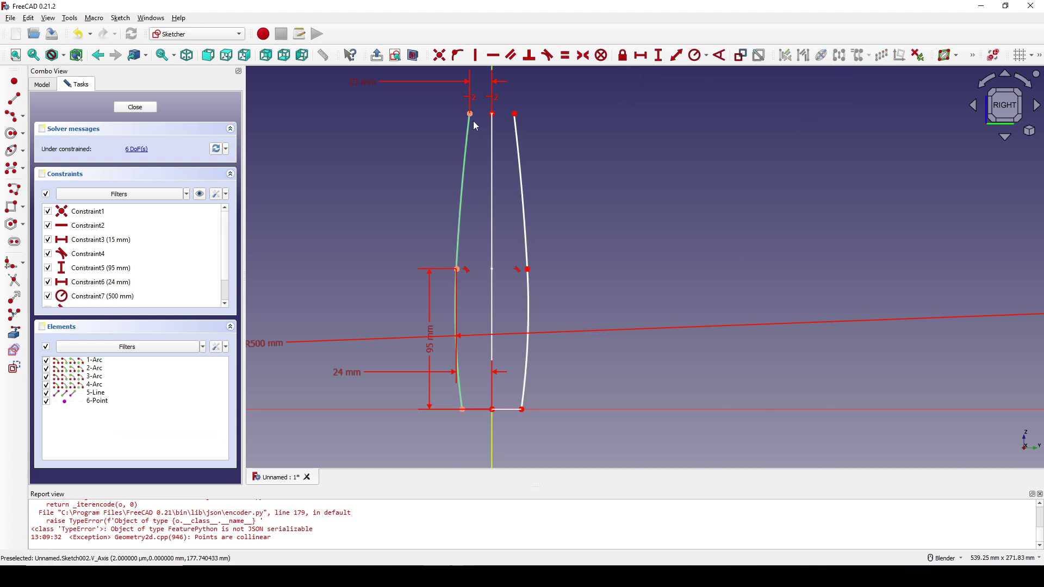
Constrain the two profiles' upper endpoints and their arc joints to be symmetric about the vertical axis.
click(514, 114)
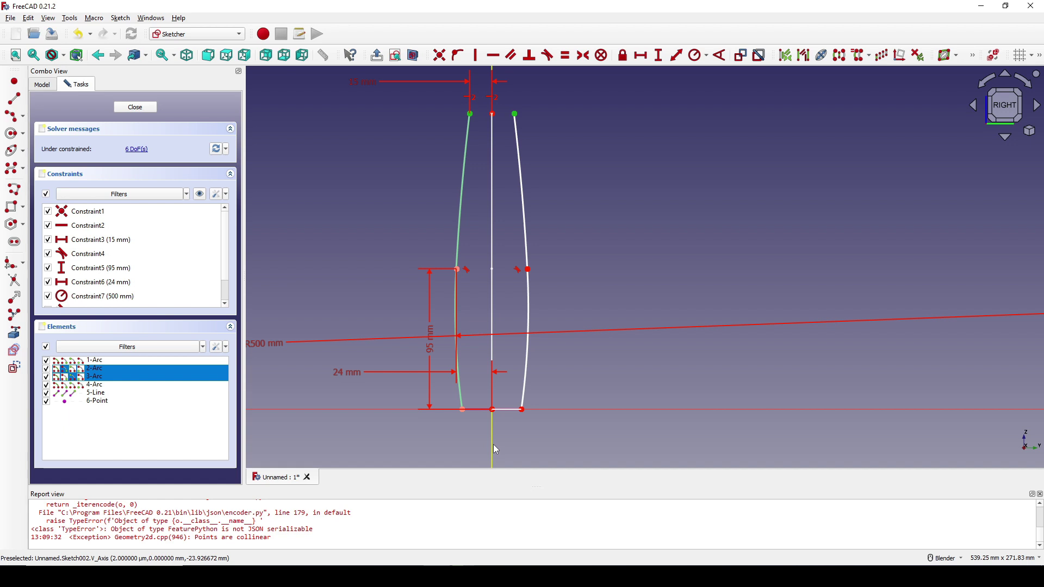
key(s)
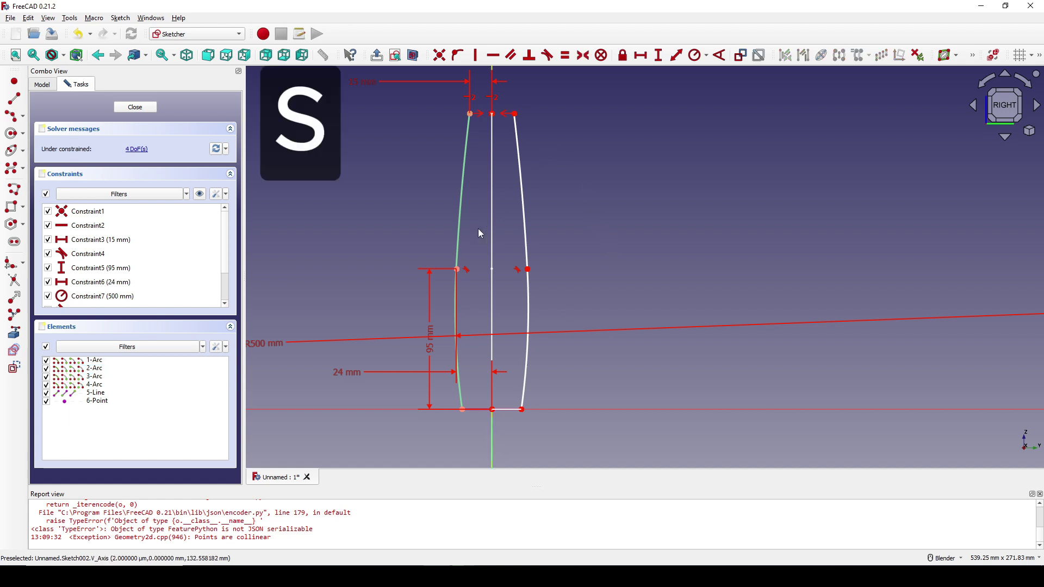
click(458, 269)
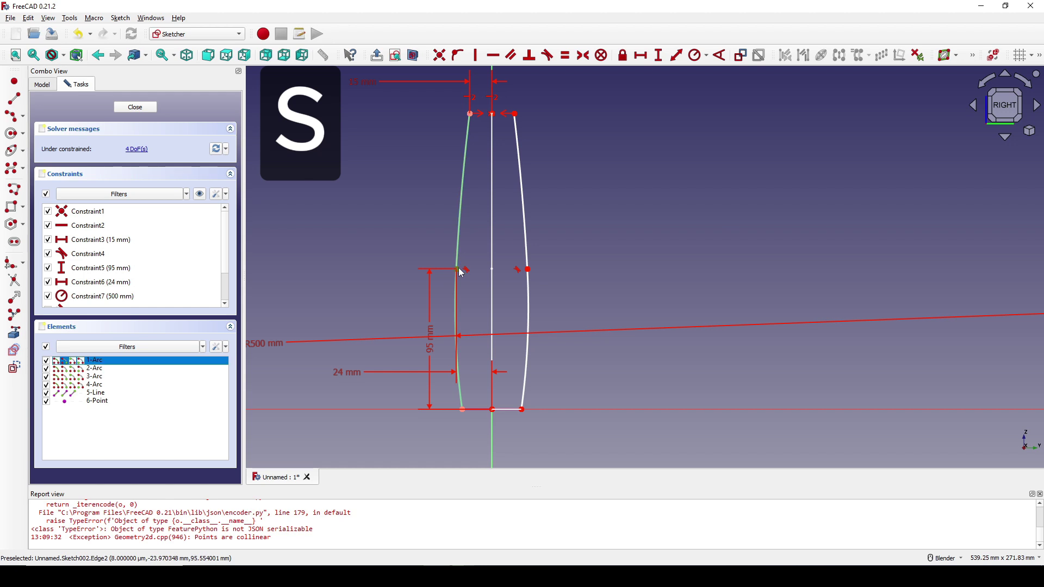
click(529, 270)
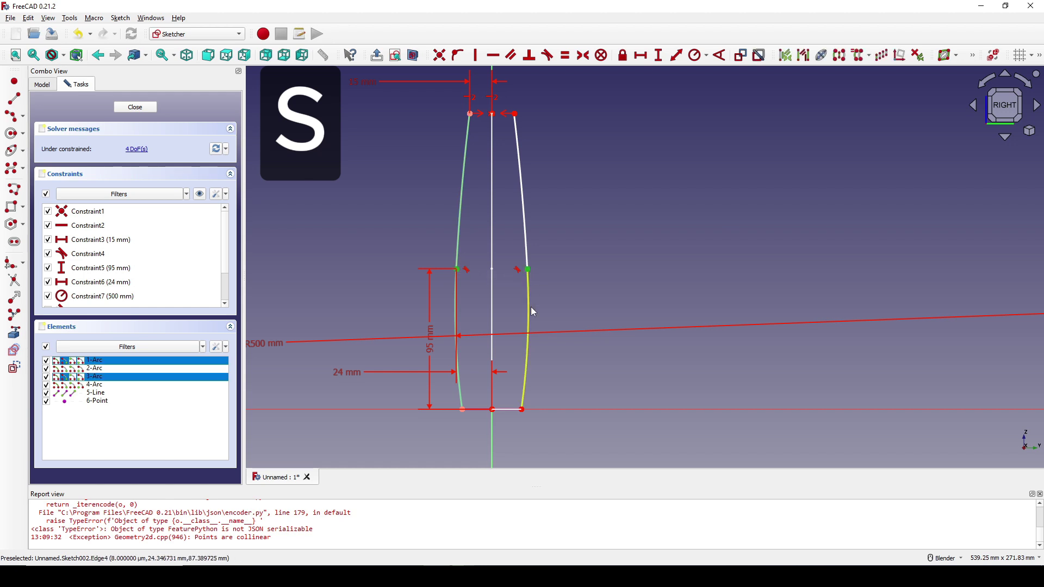
click(492, 433)
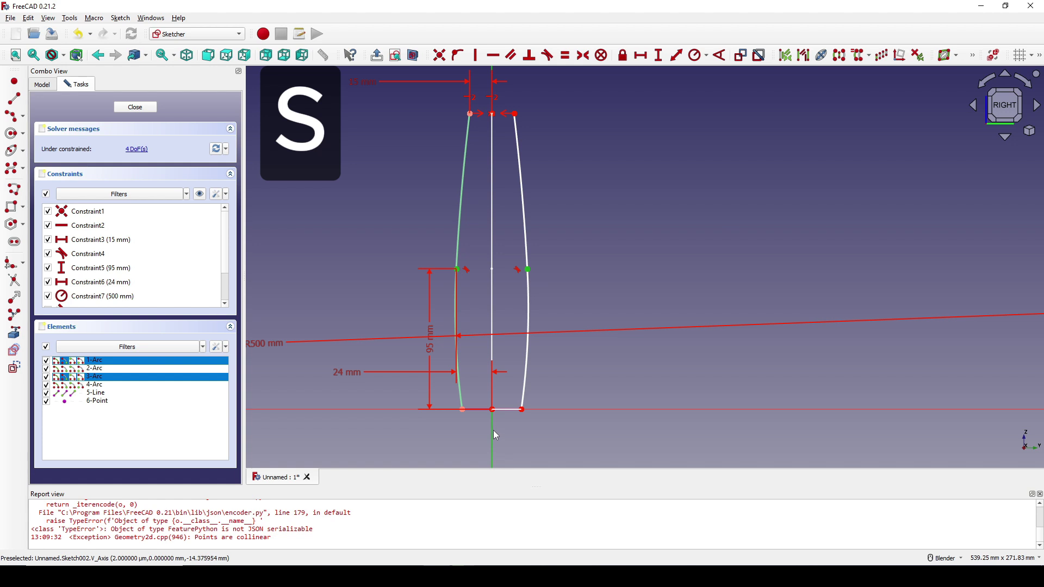
key(s)
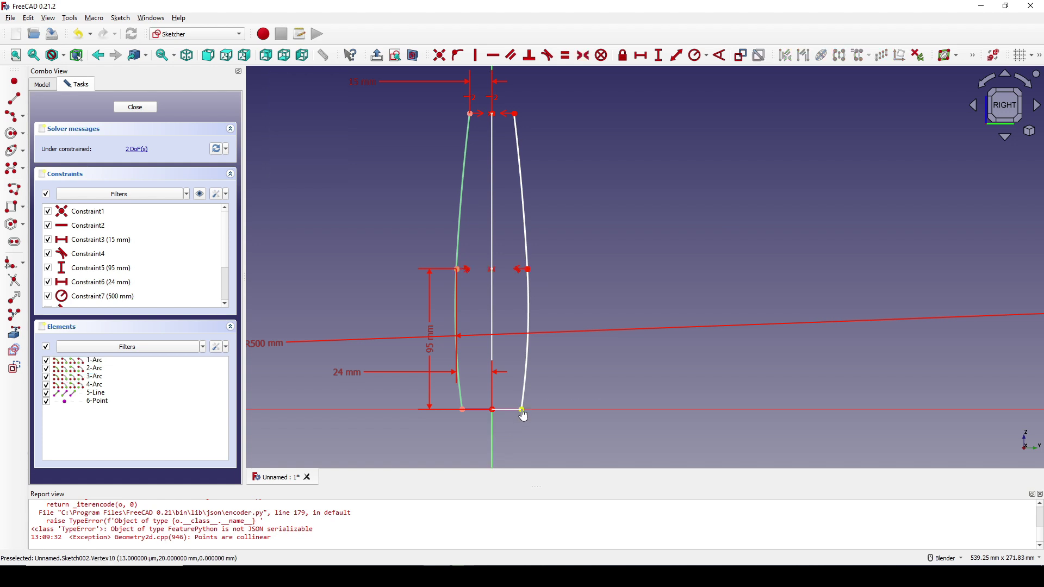
Make the mirrored lower arc's bottom endpoint coincident with the end of the base reference line.
drag(523, 416, 551, 403)
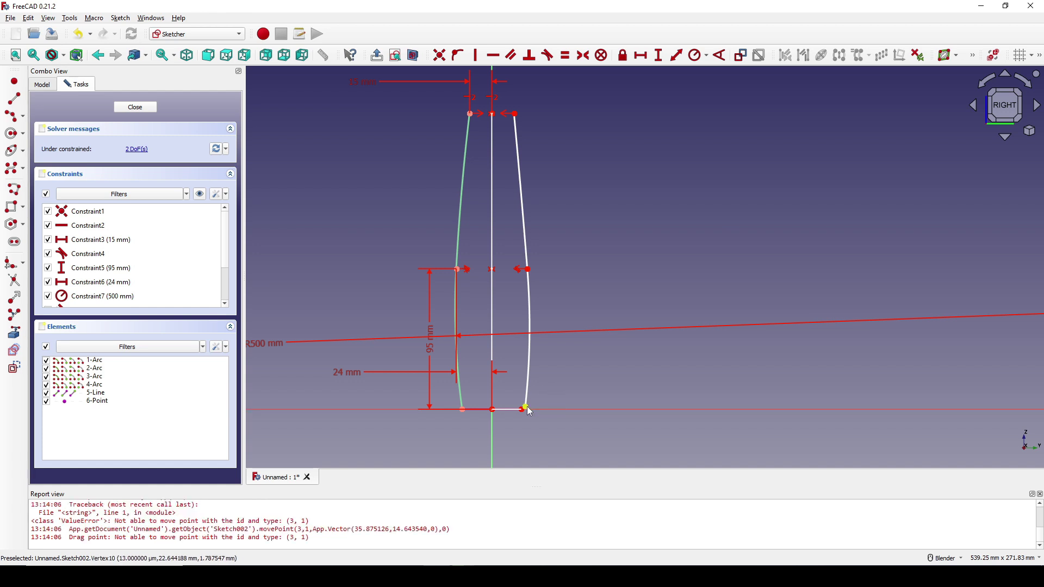
click(525, 409)
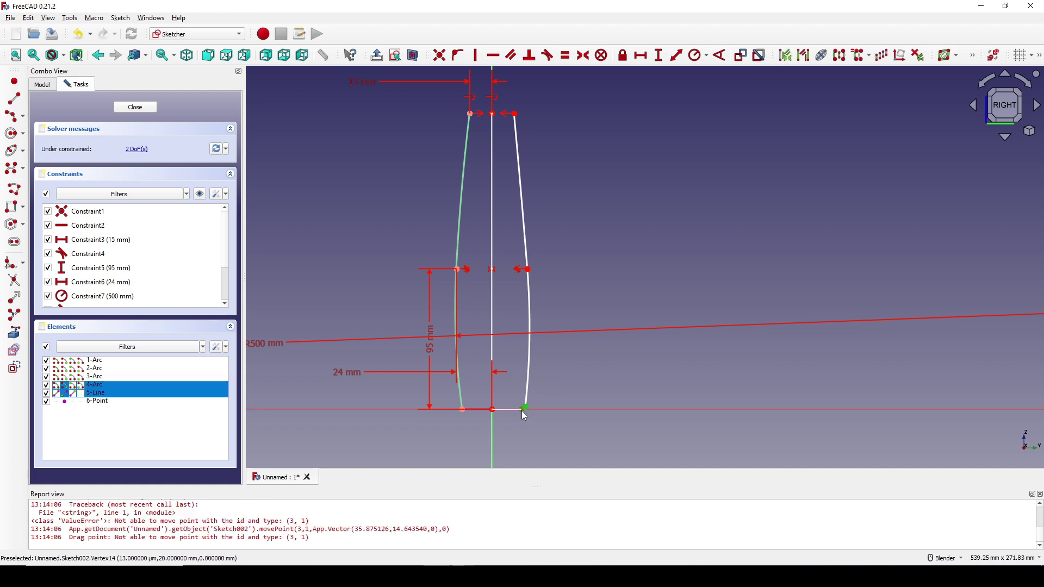
click(439, 54)
Close the side profile sketch and switch to the Curved Shapes workbench.
scroll(555, 193, down, 1)
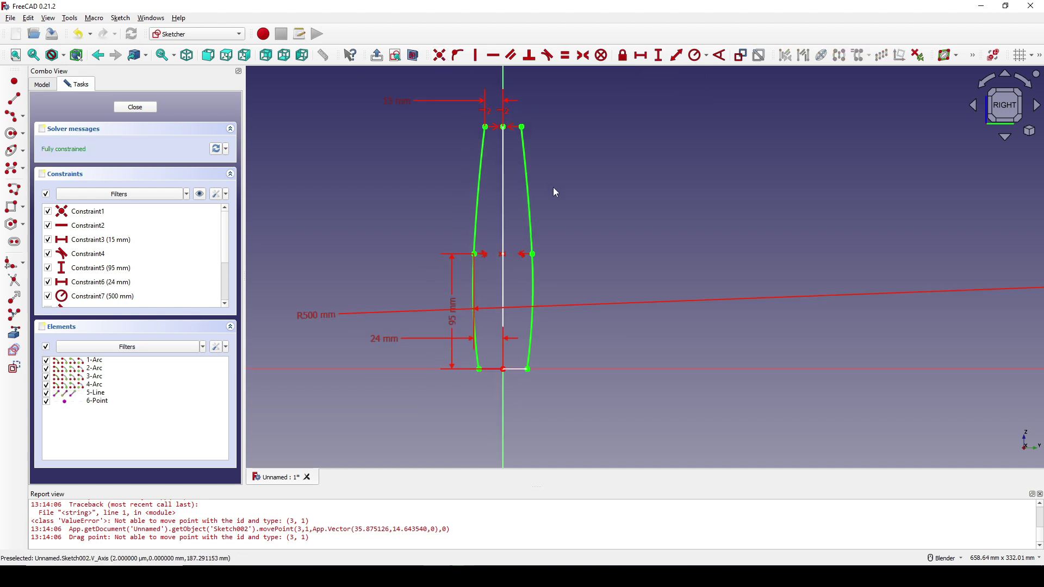
scroll(552, 187, down, 1)
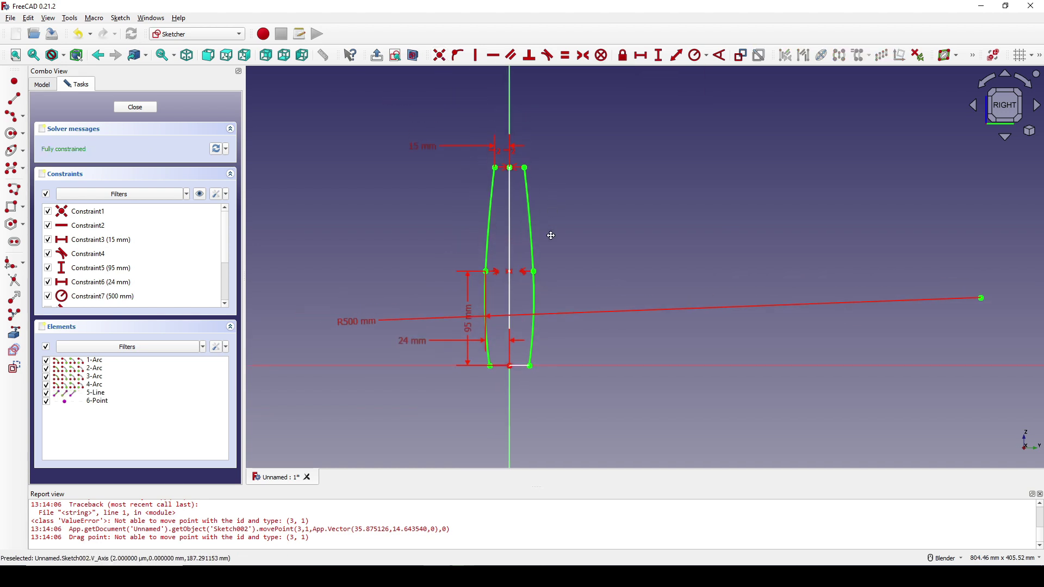
click(136, 107)
mouse_move(385, 186)
middle_down()
mouse_move(620, 236)
mouse_move(662, 231)
middle_up()
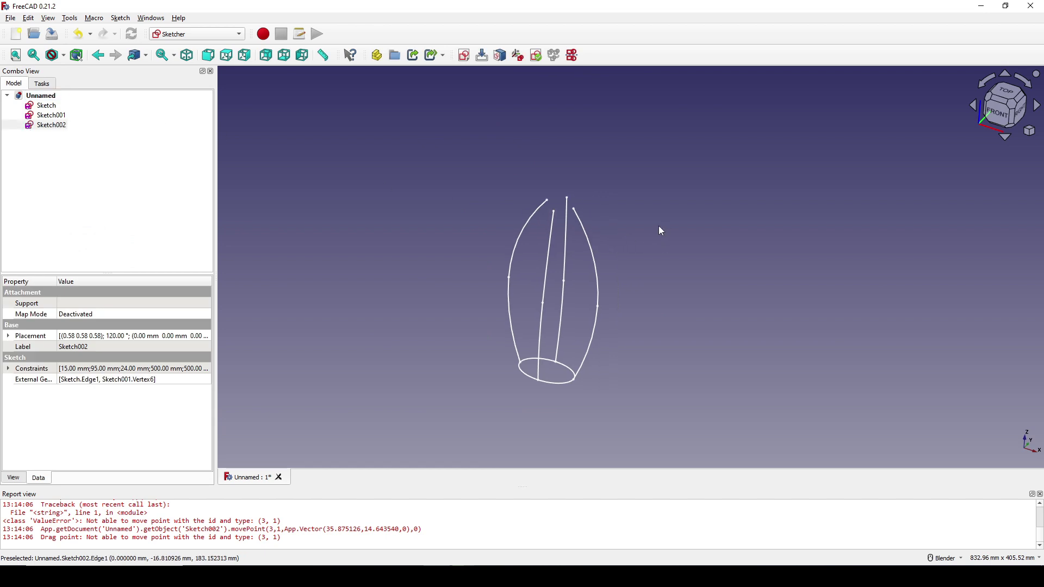
click(662, 231)
click(196, 34)
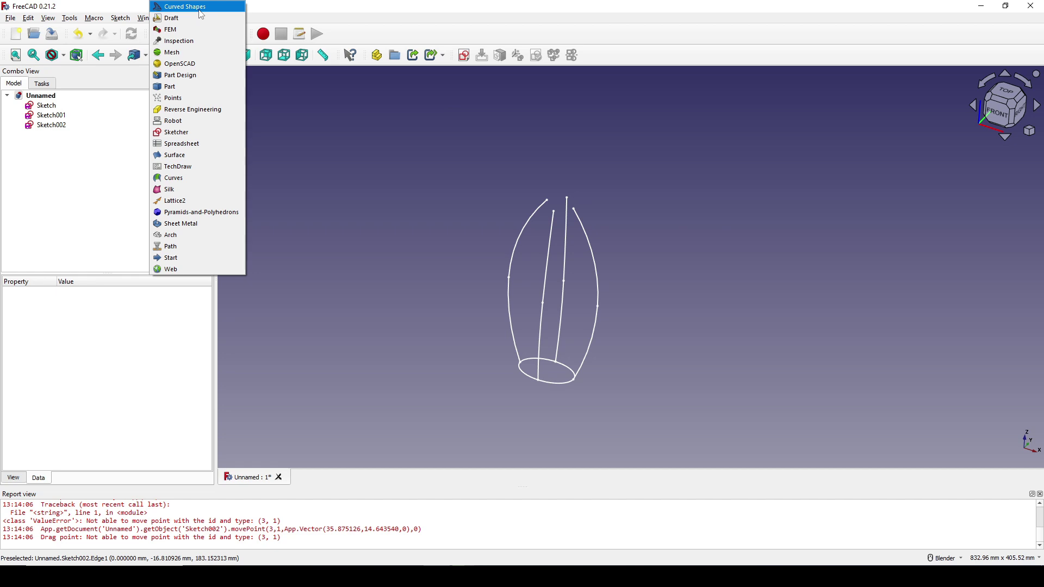
click(200, 11)
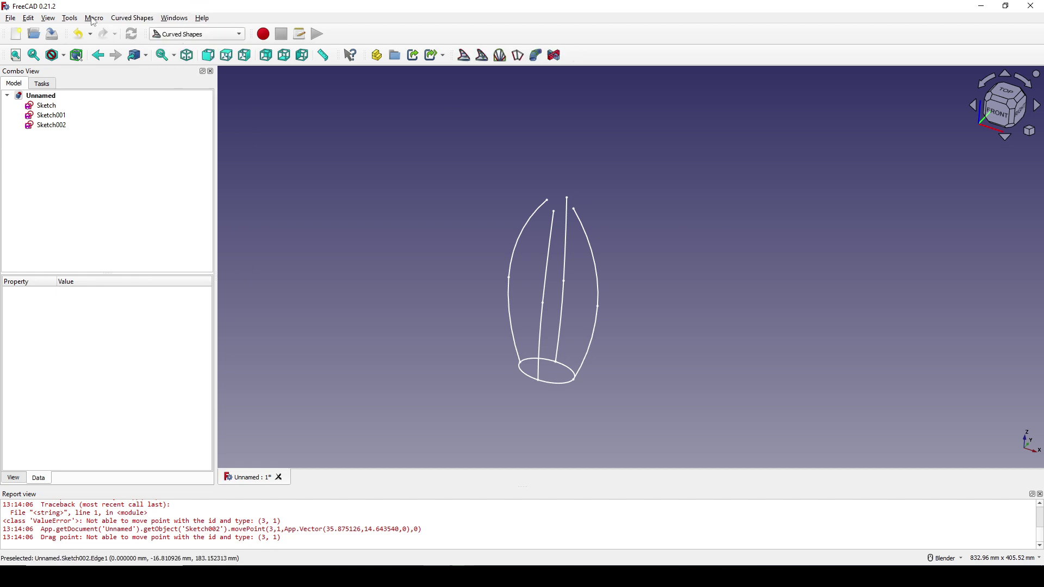
Look up the Curved Shapes workbench in the Addon Manager by filtering workbenches for "curve", view its details and close the manager.
click(72, 20)
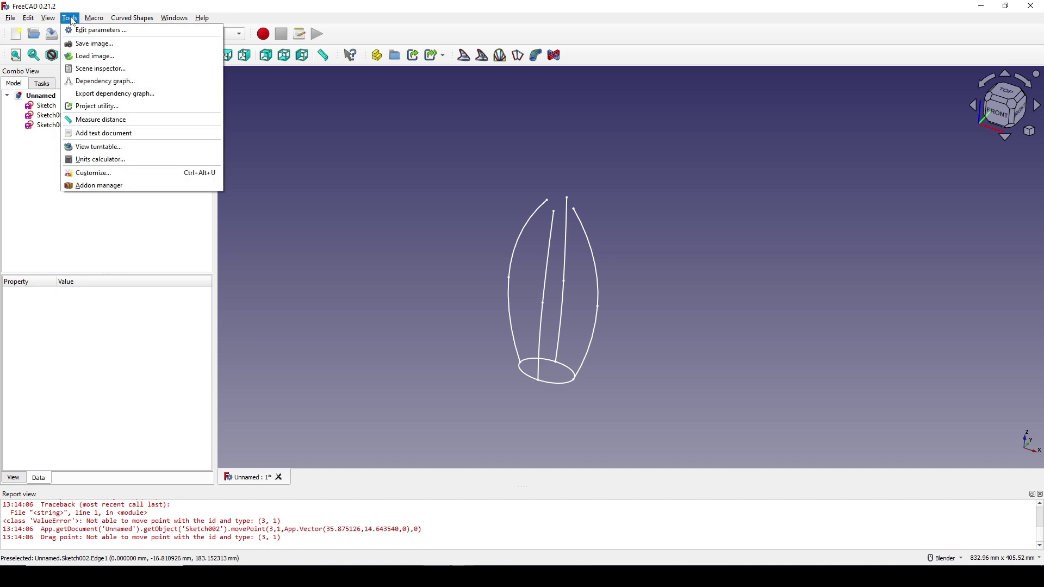
click(105, 186)
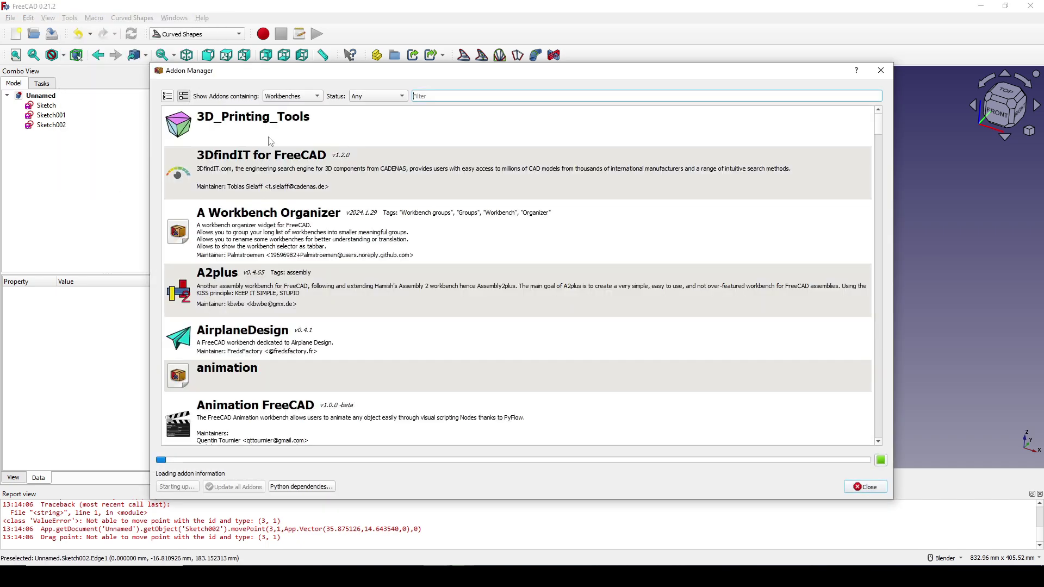
click(303, 97)
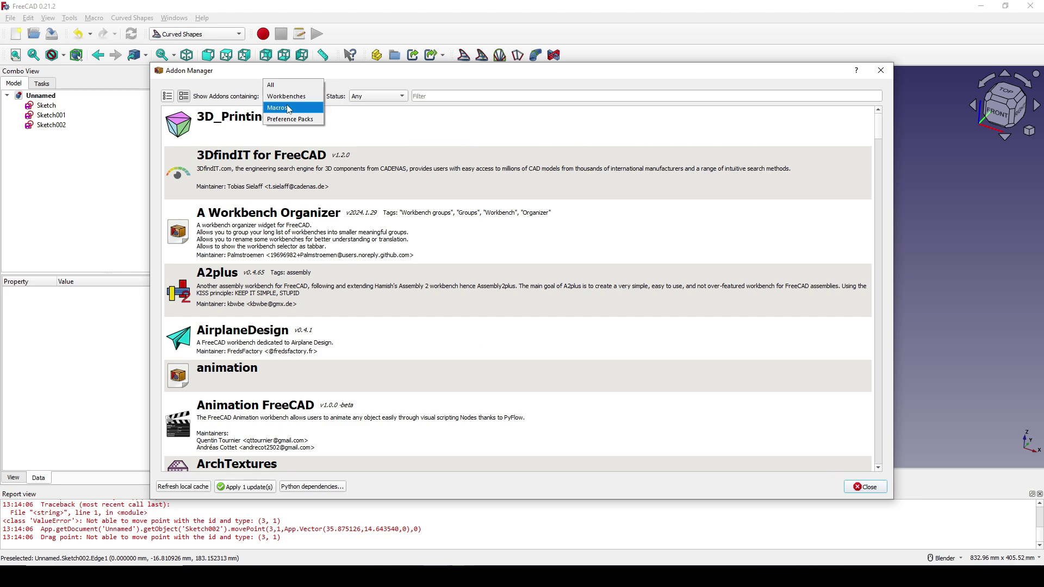
click(297, 98)
click(433, 95)
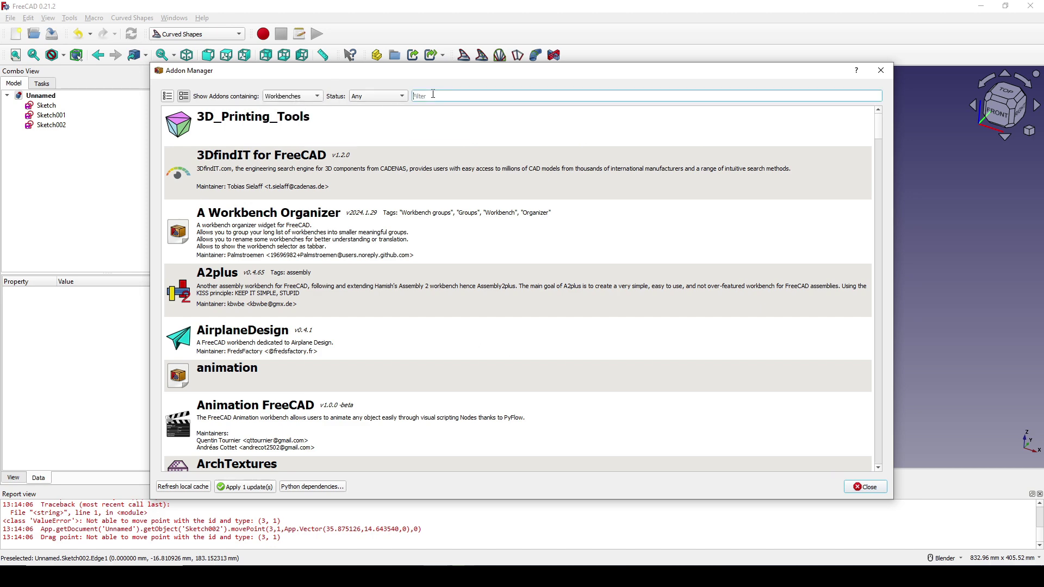
text(curve)
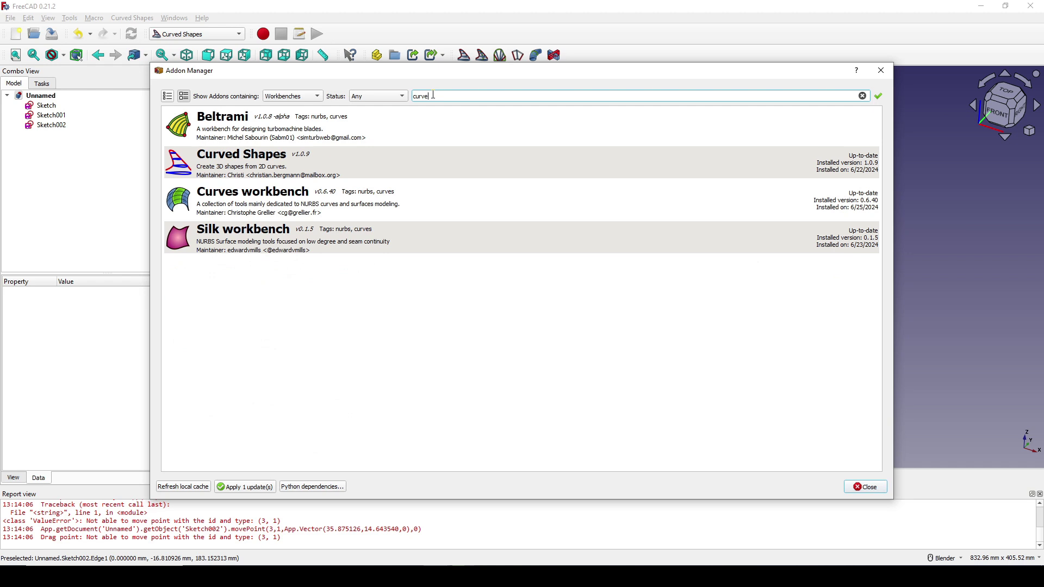
double_click(450, 95)
click(232, 167)
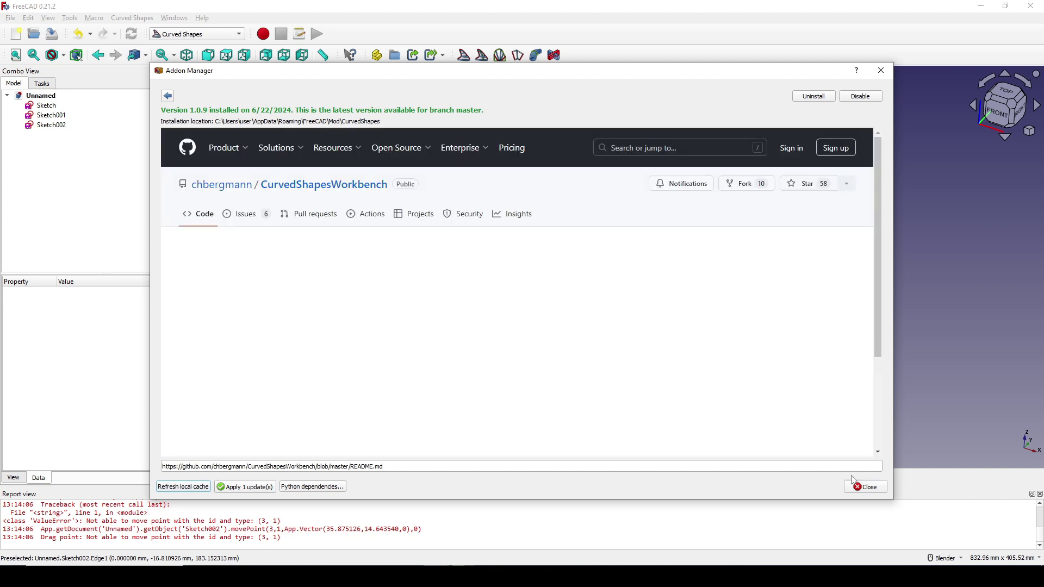
click(861, 487)
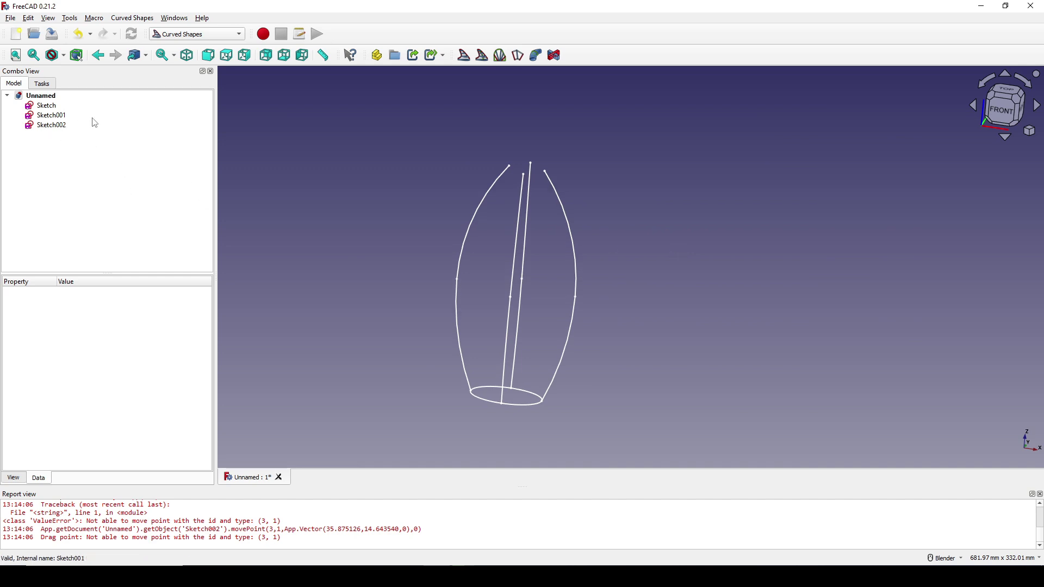
Create a curved array from the base ellipse sketch, using the front and side profile sketches as hull curves.
click(47, 106)
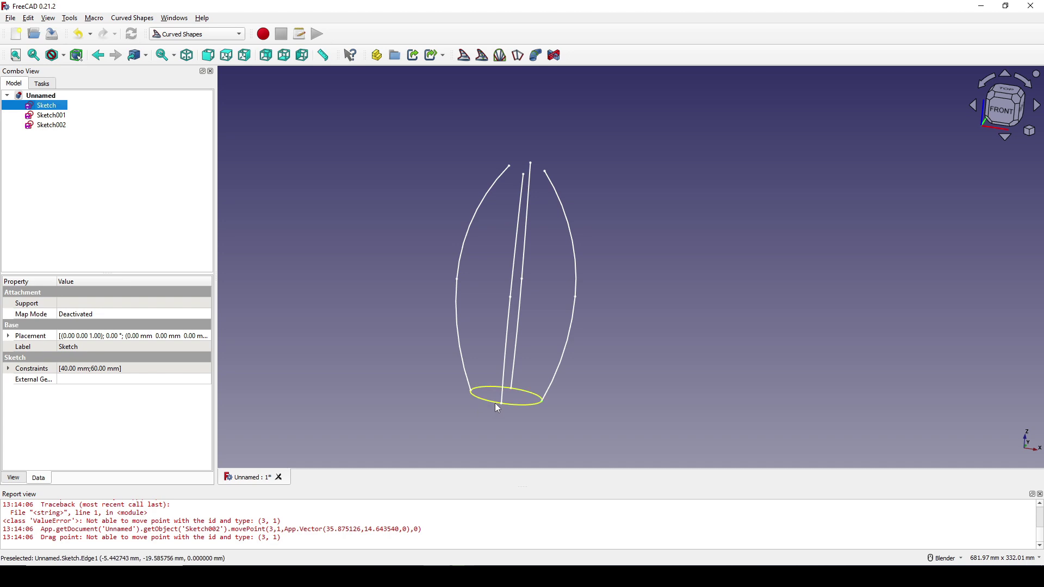
ctrl+click(52, 119)
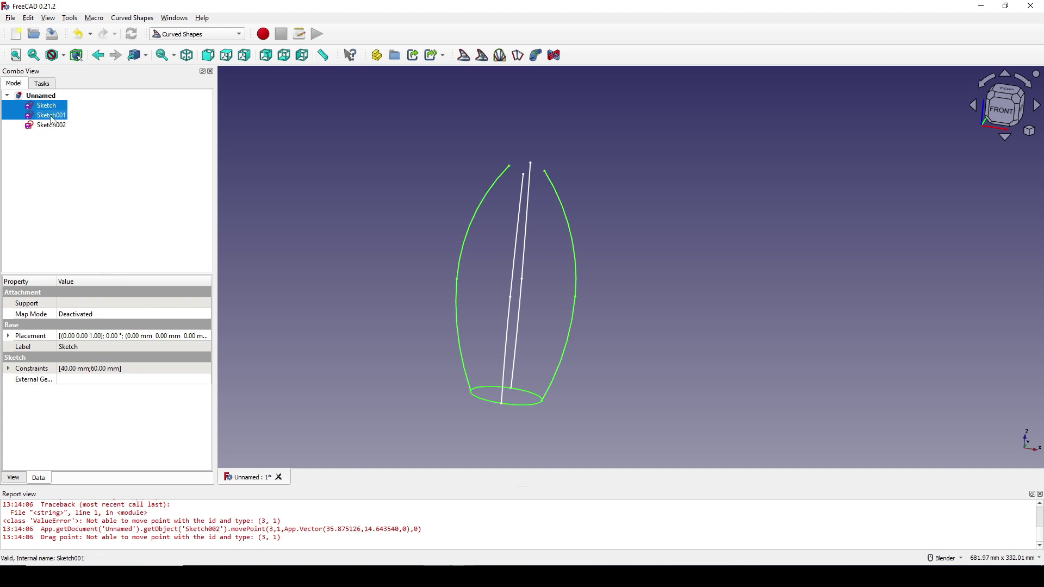
ctrl+click(46, 127)
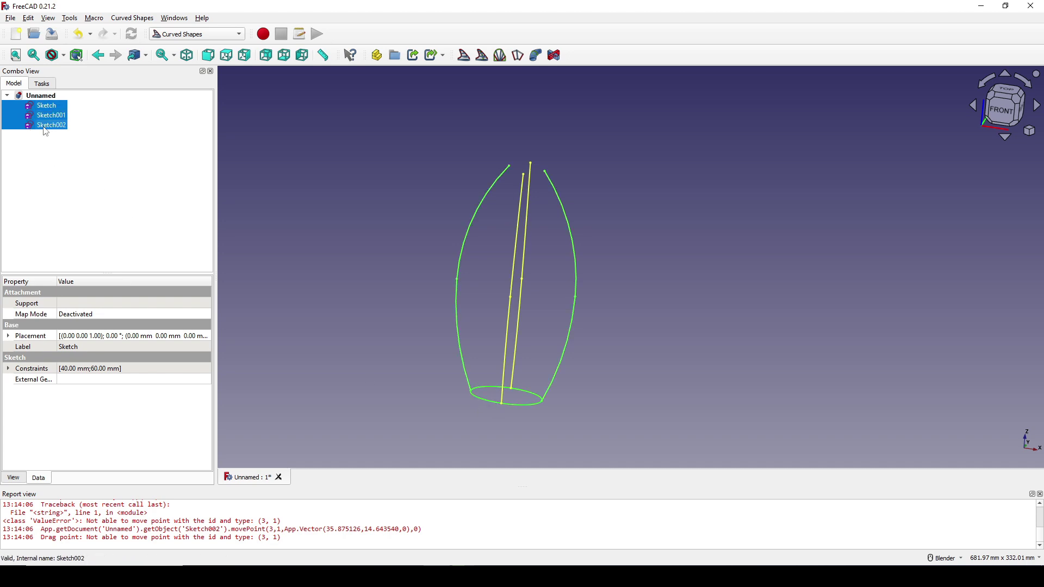
click(469, 59)
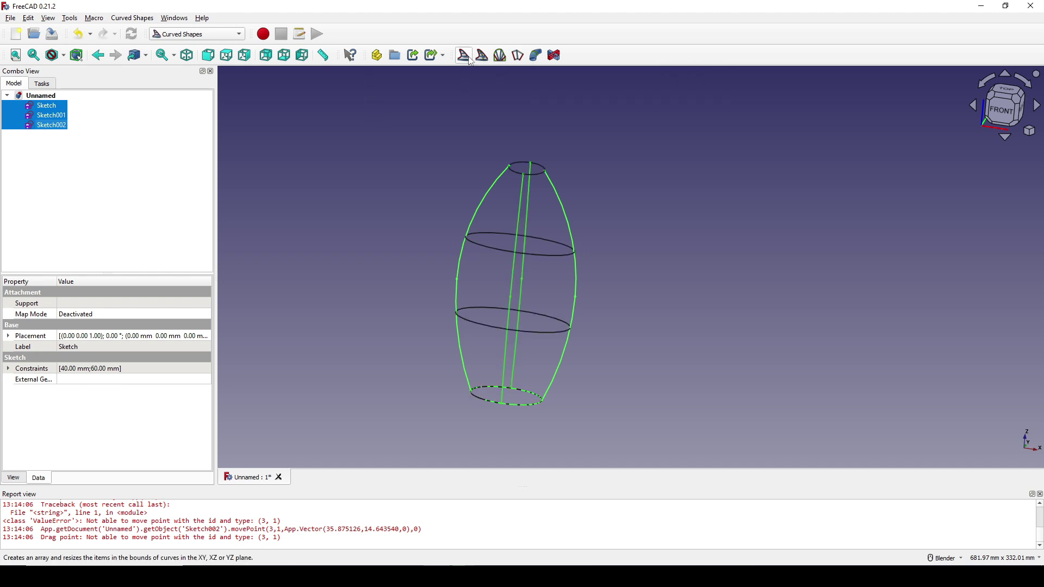
Set the curved array's number of items to 40.
click(1007, 113)
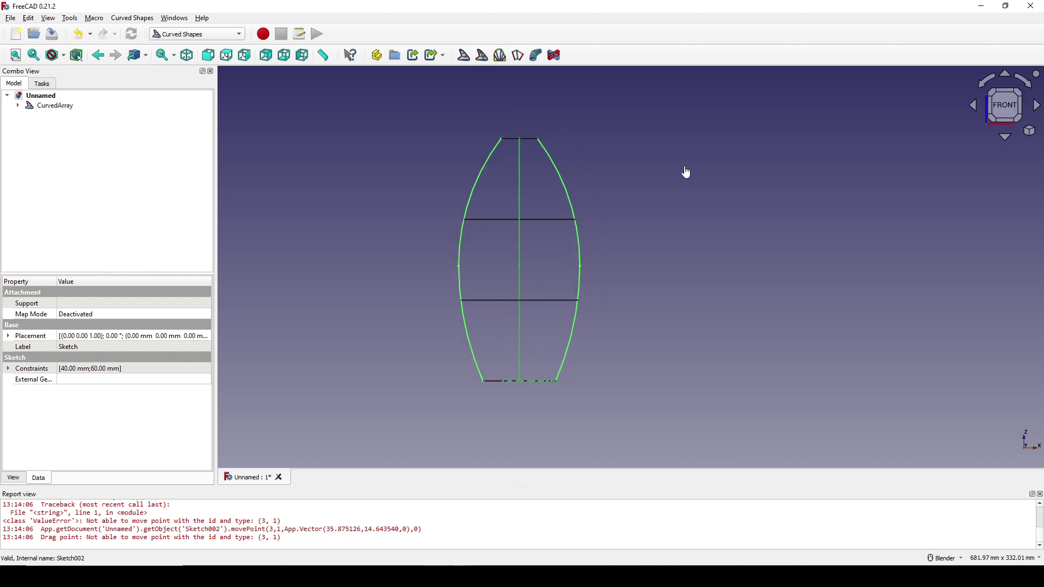
click(63, 107)
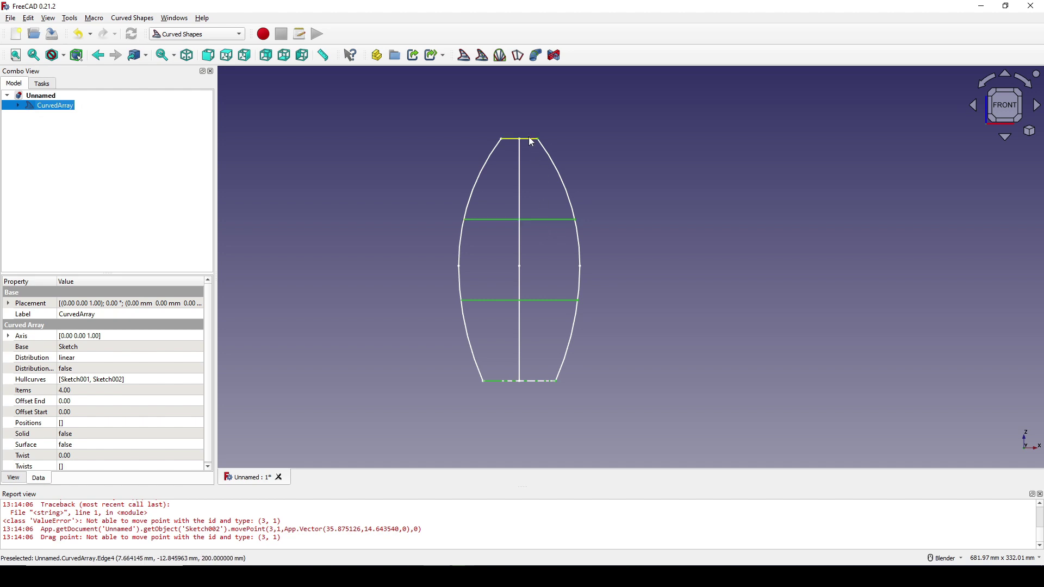
click(84, 390)
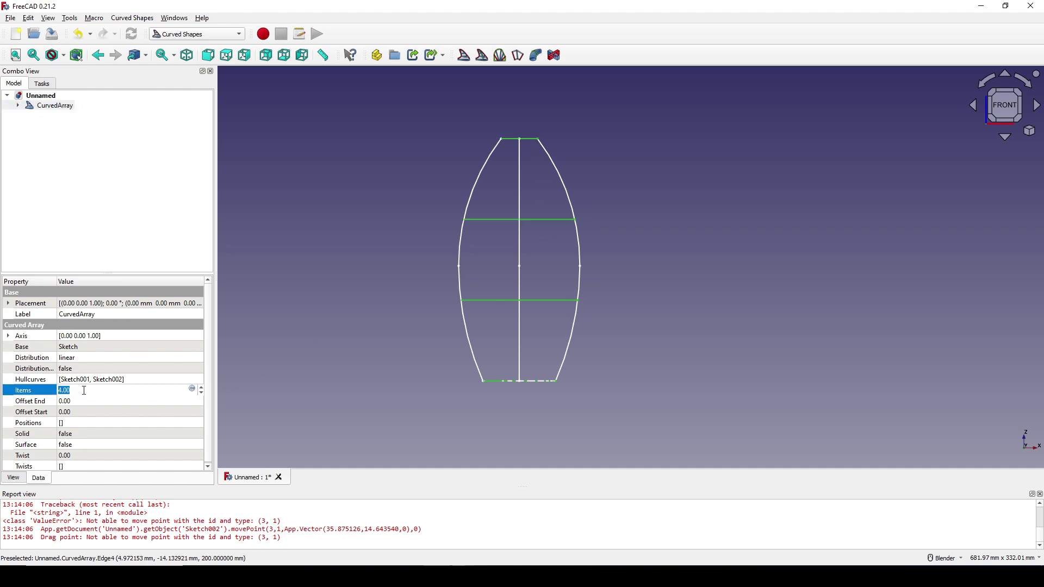
text(40)
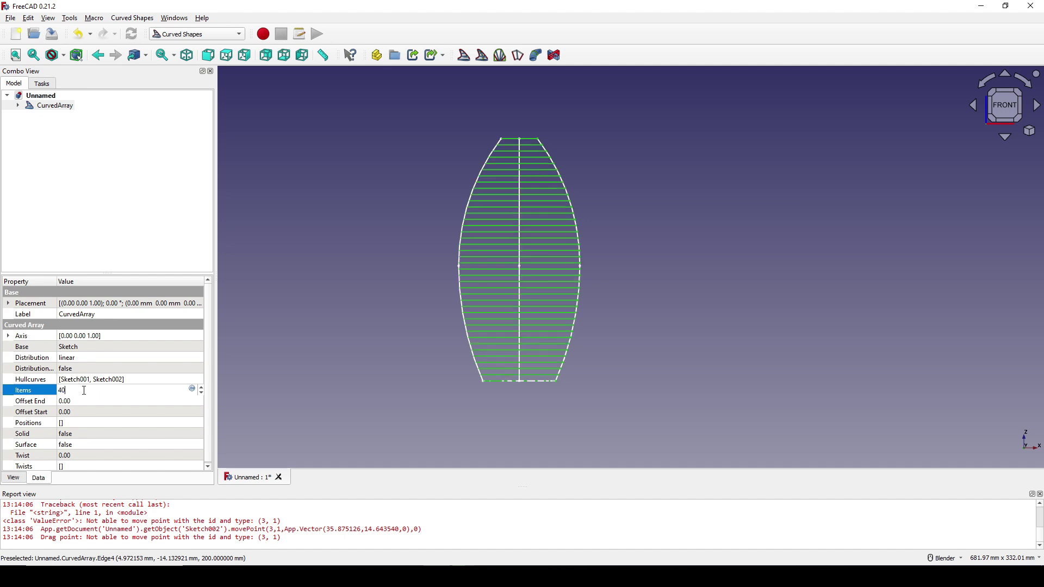
key(Return)
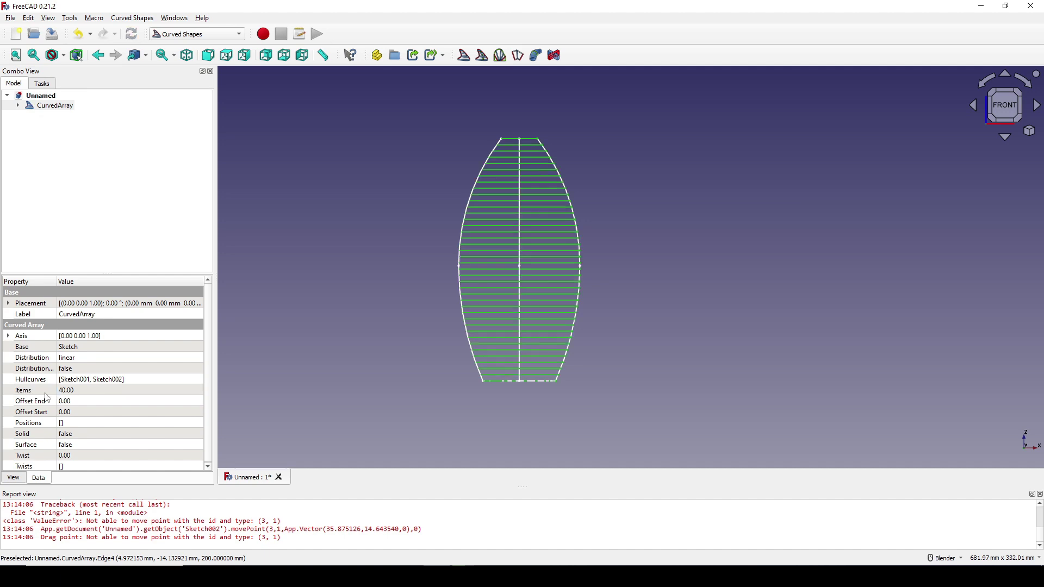
Enable the curved array's Surface property by setting it to true.
click(20, 447)
click(76, 448)
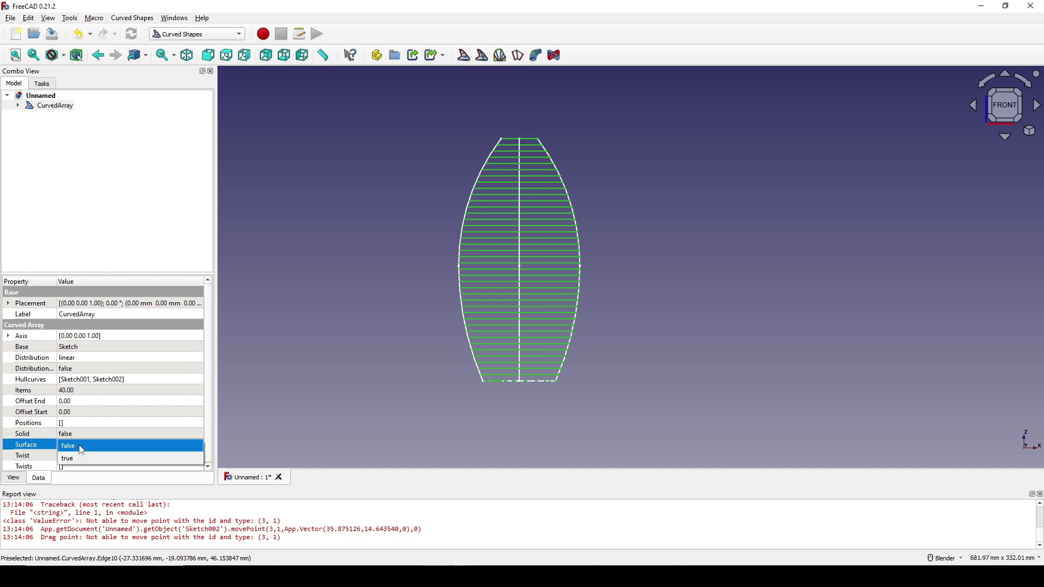
click(81, 459)
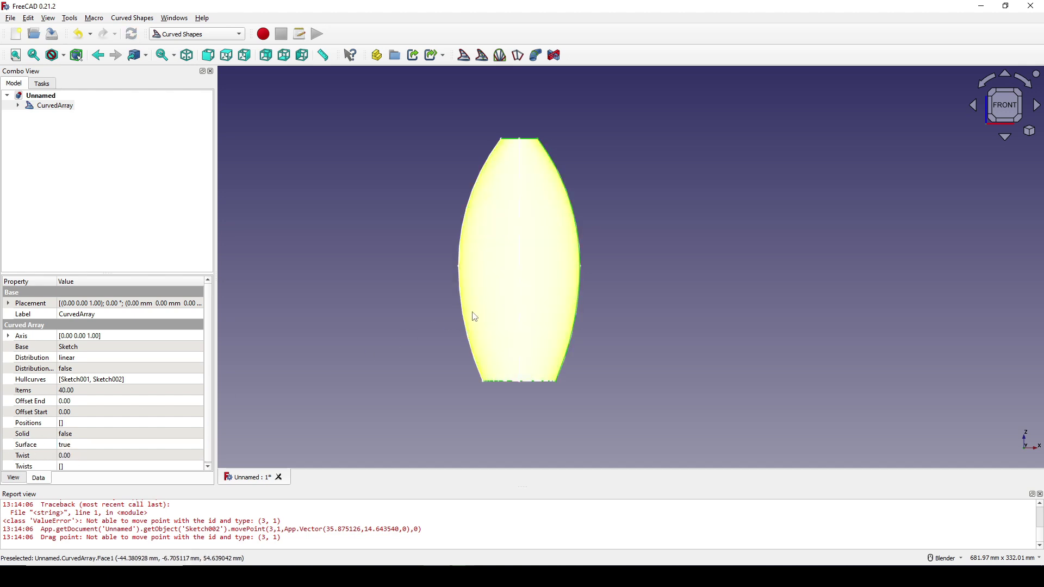
Make the curved array a solid by setting its Solid property to true.
middle_drag(473, 314, 517, 281)
click(517, 282)
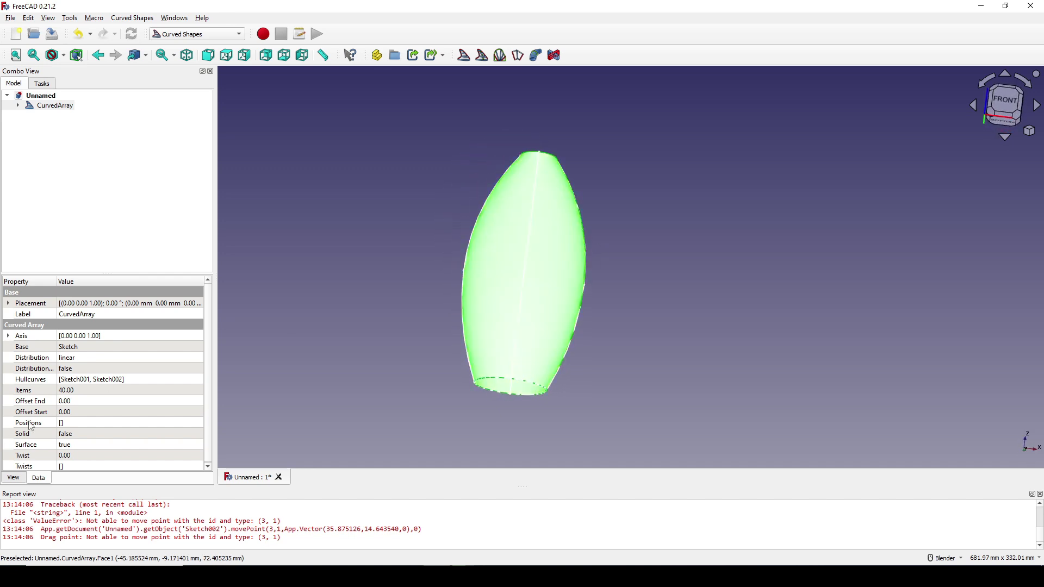
mouse_move(30, 427)
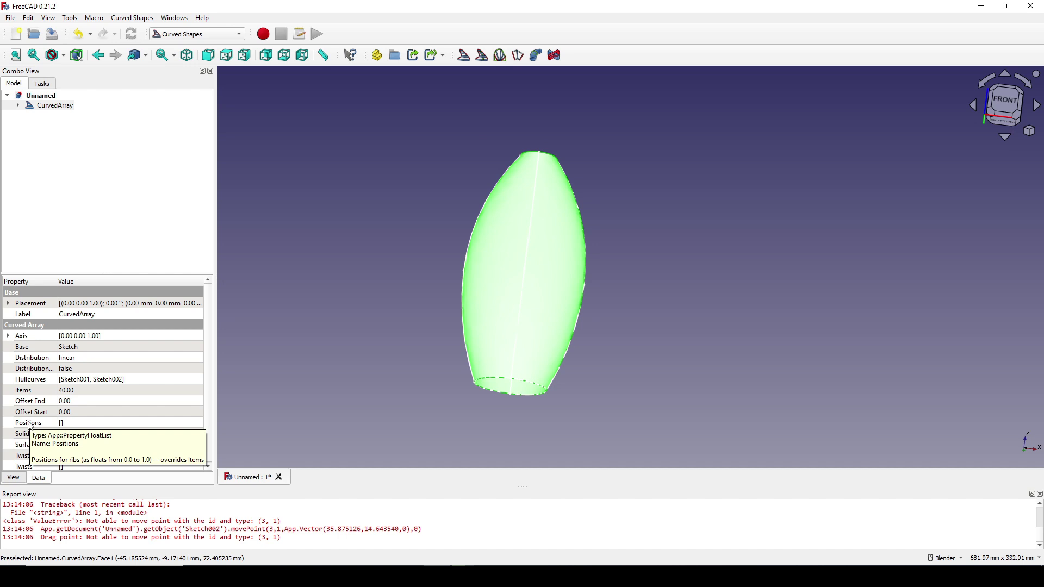
click(88, 435)
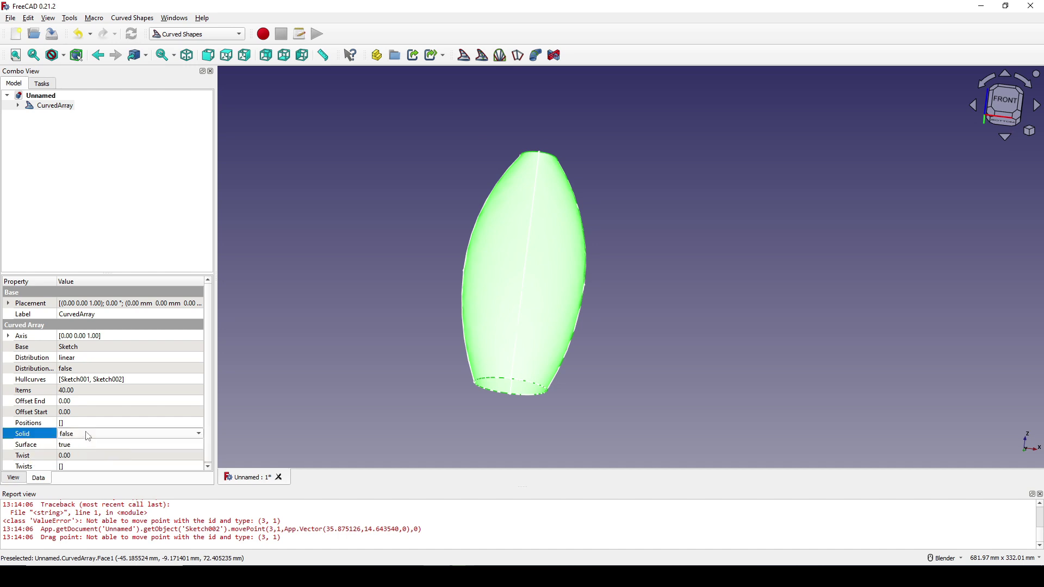
click(87, 434)
click(81, 445)
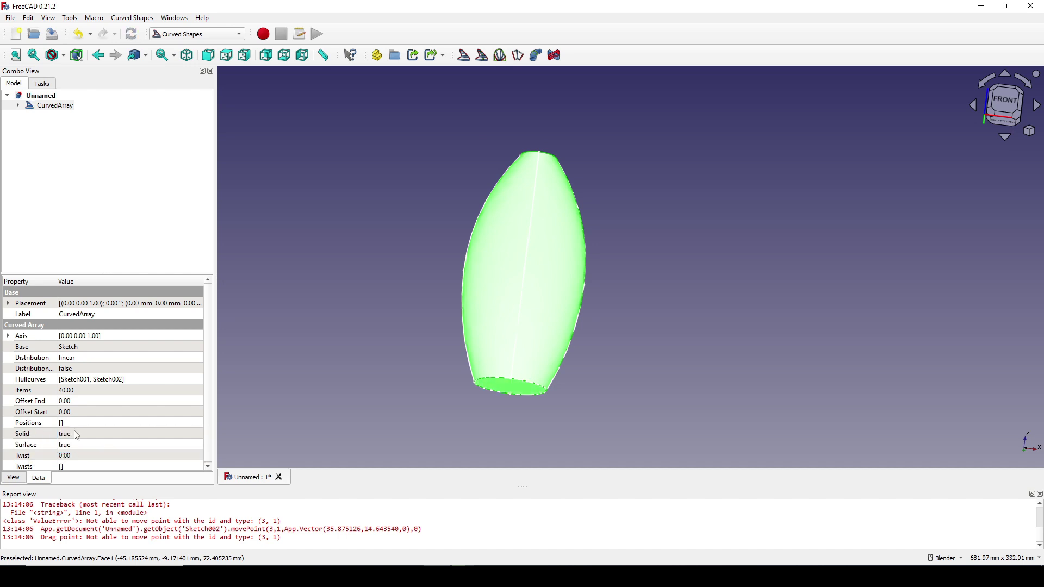
Examine the solid bottle's base face, top face and front profile from several angles.
middle_drag(560, 304, 578, 333)
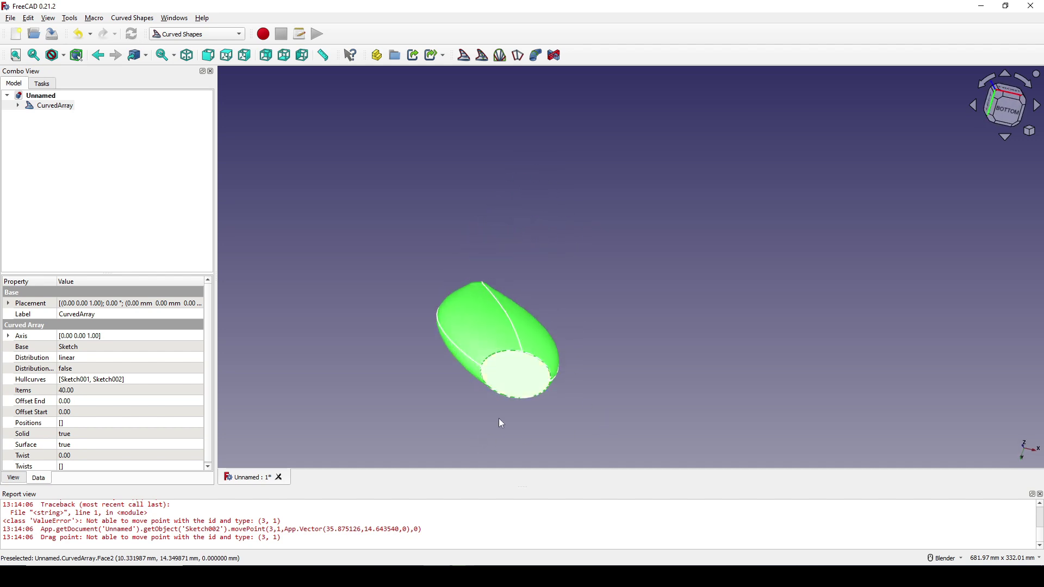
key(1)
shift+middle_drag(609, 276, 517, 231)
middle_drag(501, 217, 482, 254)
click(534, 262)
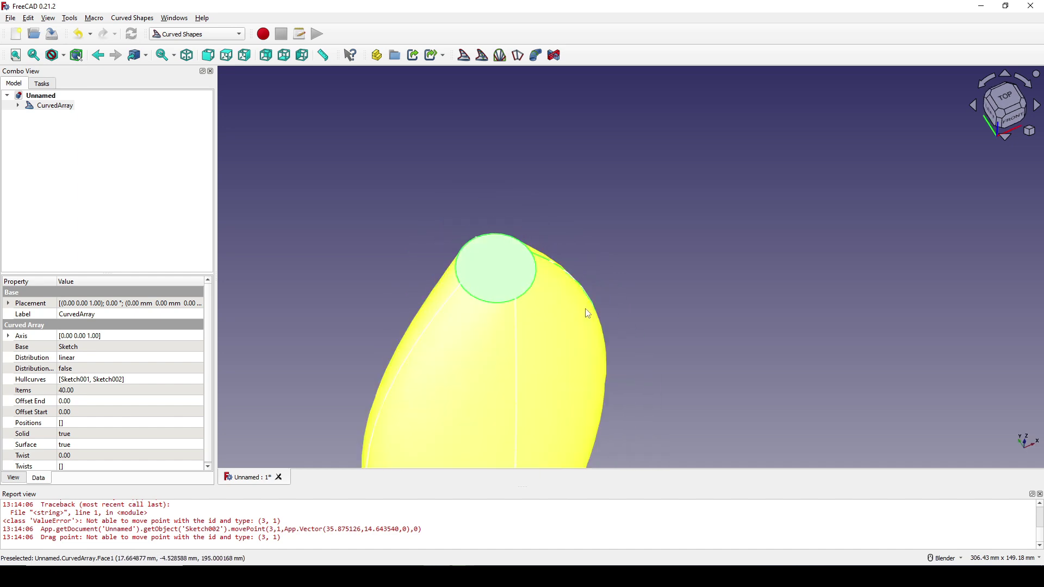
middle_drag(544, 272, 692, 207)
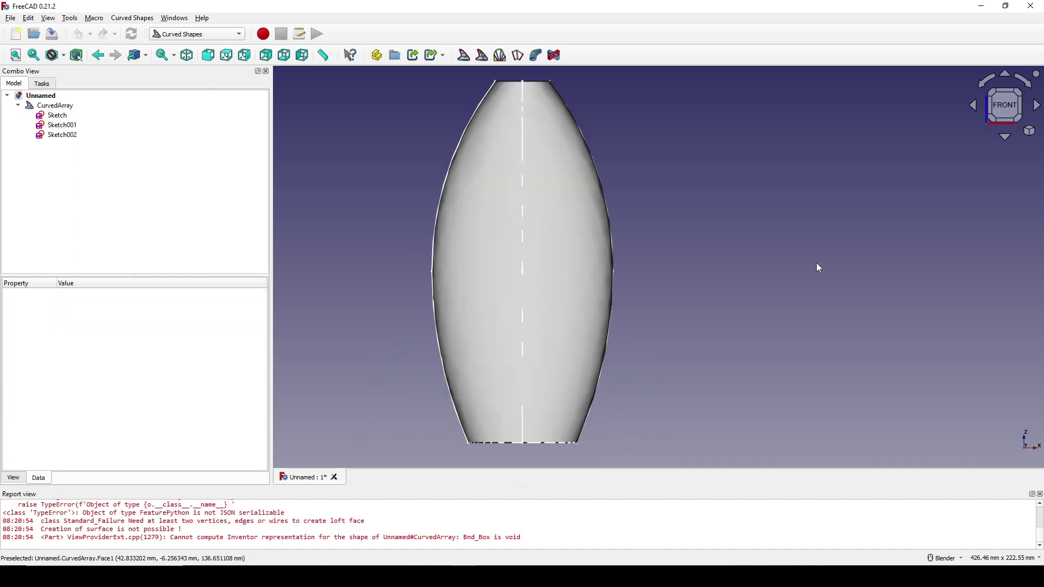
shift+middle_drag(816, 264, 811, 276)
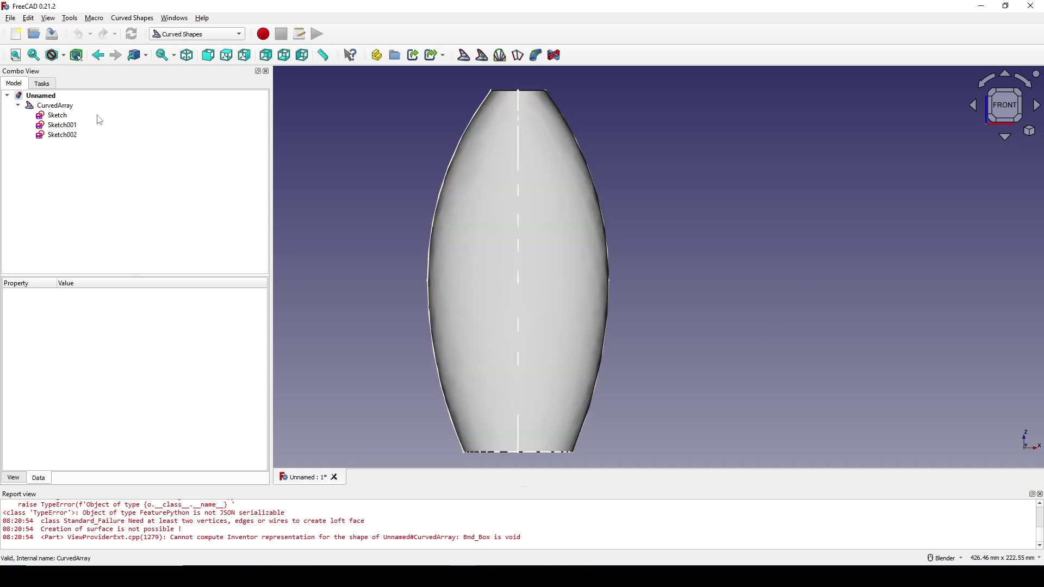
Hide the curved array to expose the base ellipse and profile sketches.
click(54, 106)
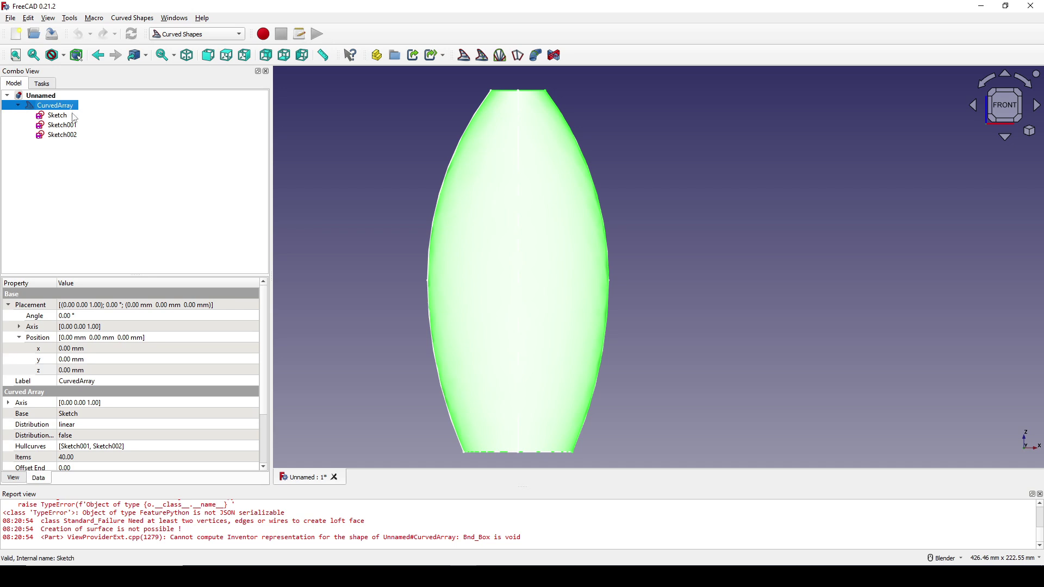
click(545, 309)
mouse_move(545, 309)
middle_down()
mouse_move(572, 271)
mouse_move(582, 285)
mouse_move(564, 324)
middle_up()
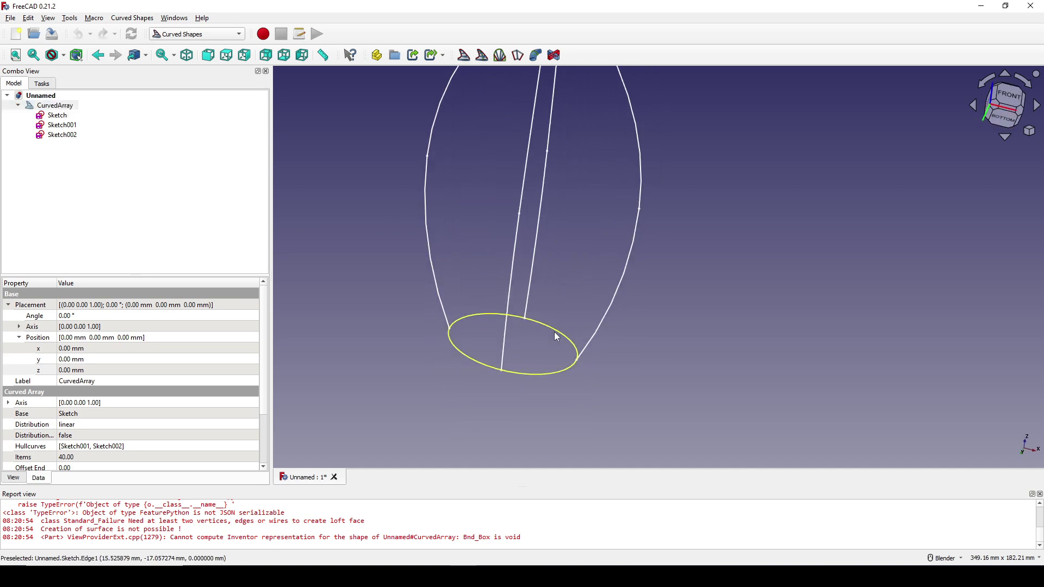
In the Part workbench, create a 2D offset of the base ellipse sketch with an offset of -7 mm.
click(555, 332)
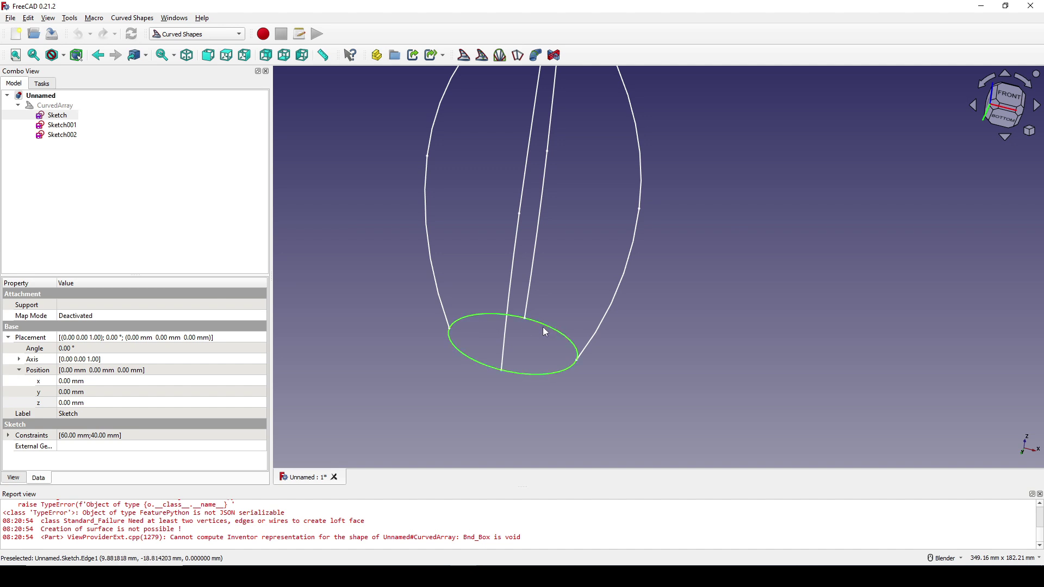
middle_drag(545, 331, 576, 255)
click(185, 34)
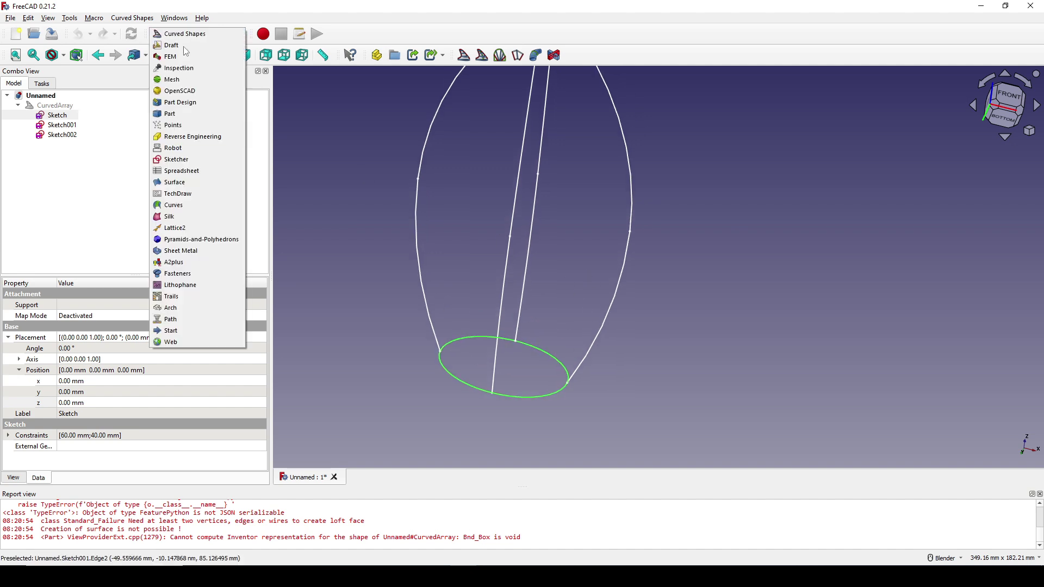
click(179, 115)
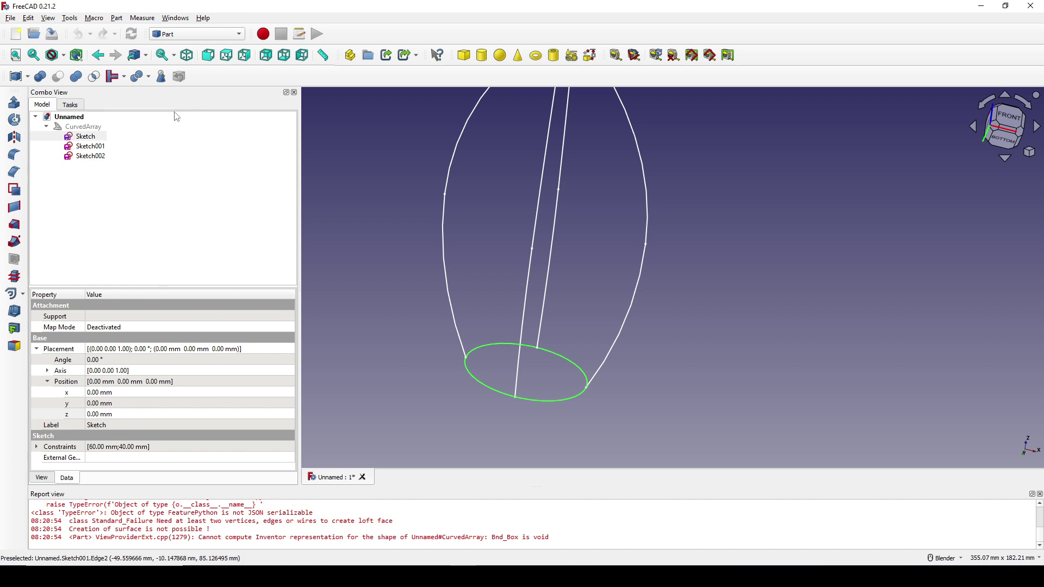
click(22, 294)
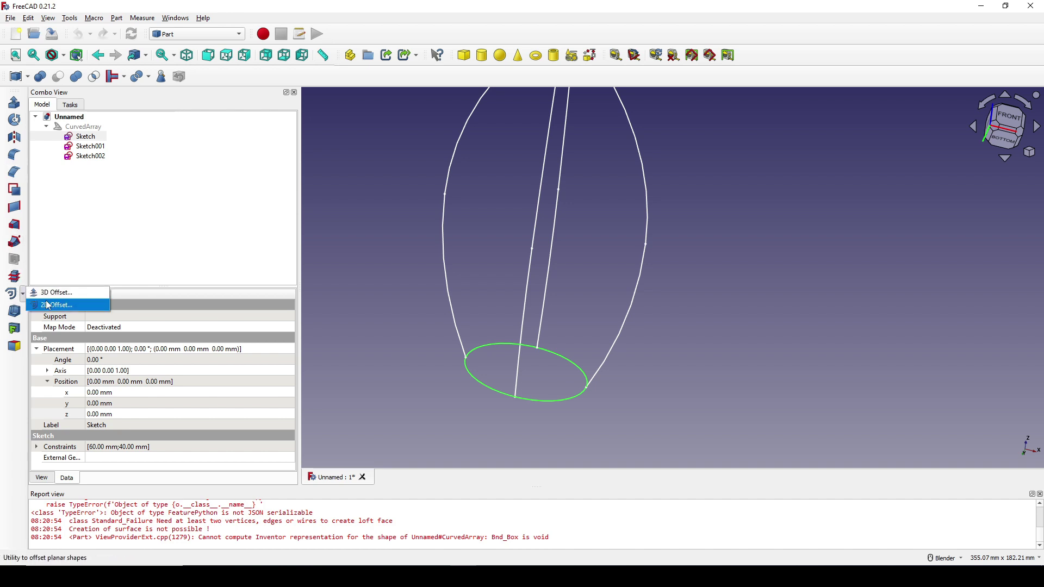
click(62, 305)
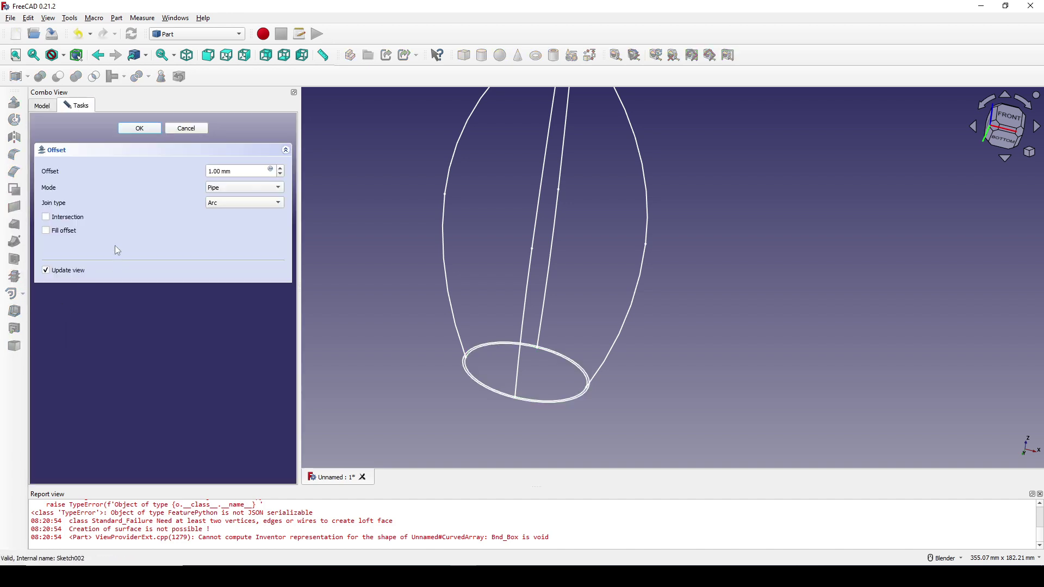
drag(232, 175, 103, 178)
text(7)
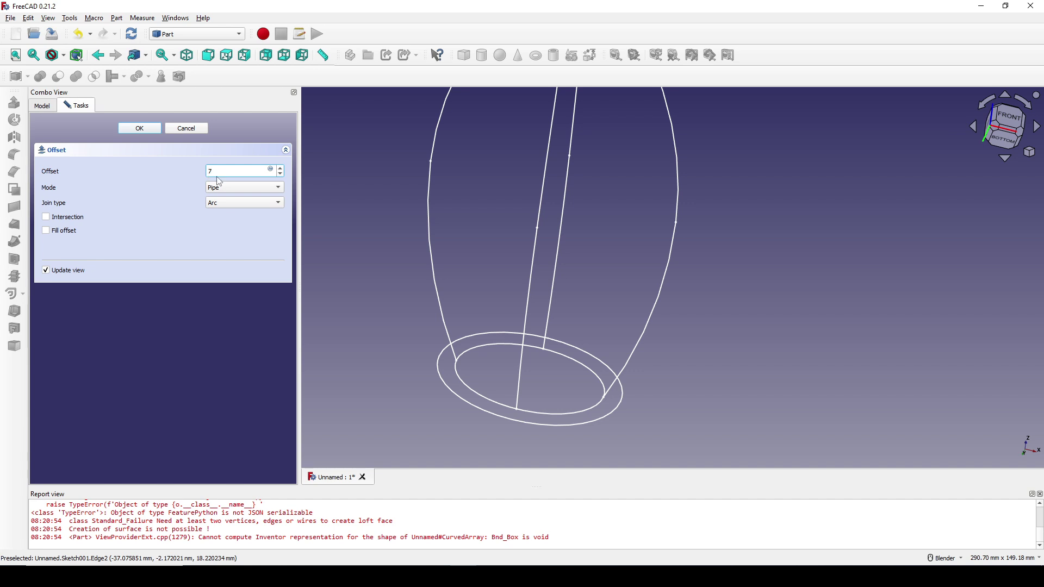
text(-)
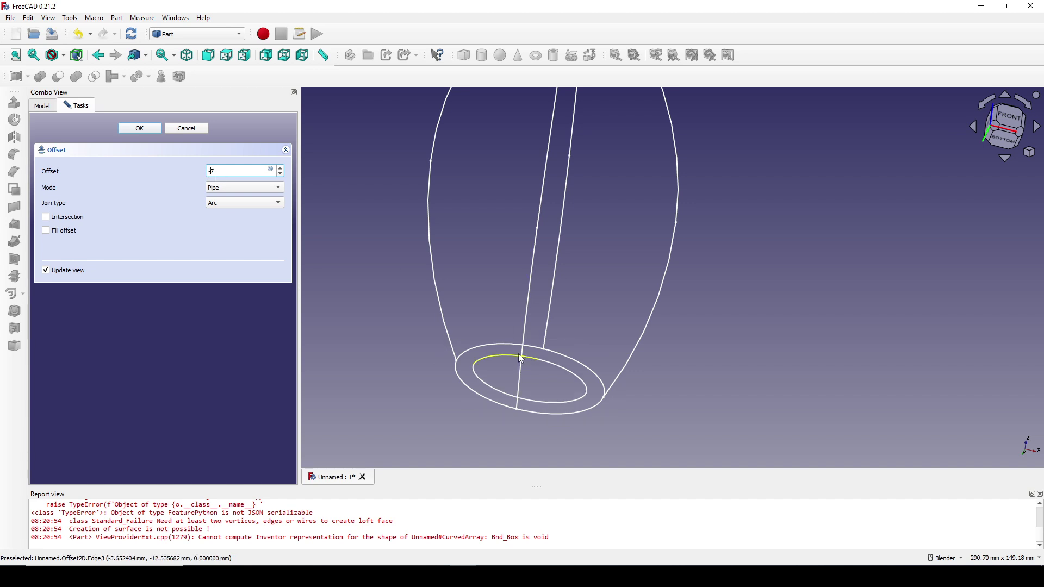
middle_drag(567, 371, 618, 310)
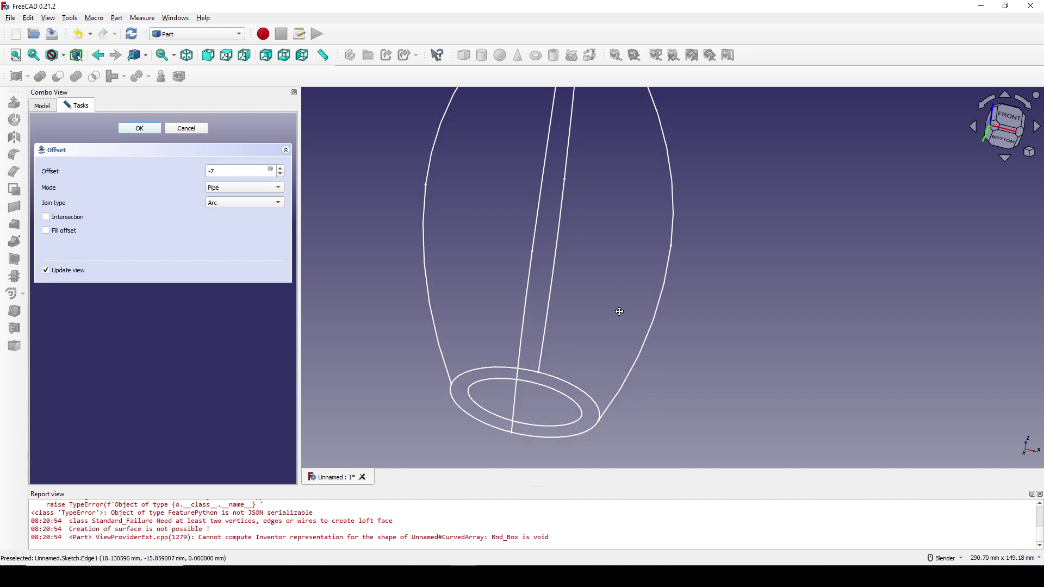
click(140, 129)
Extrude the inner offset ellipse 3.1 mm along its normal as a solid.
key(1)
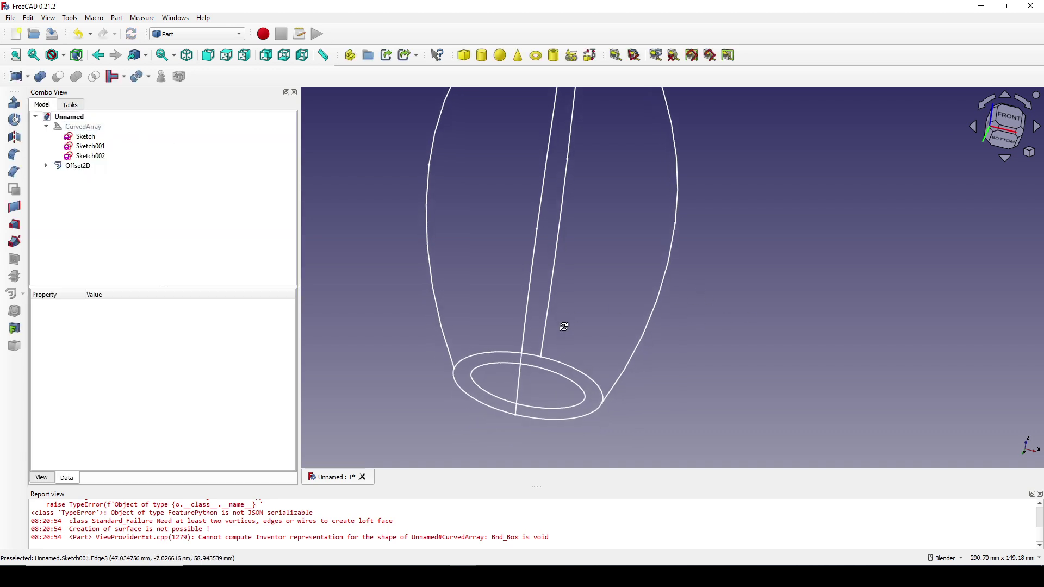
click(75, 166)
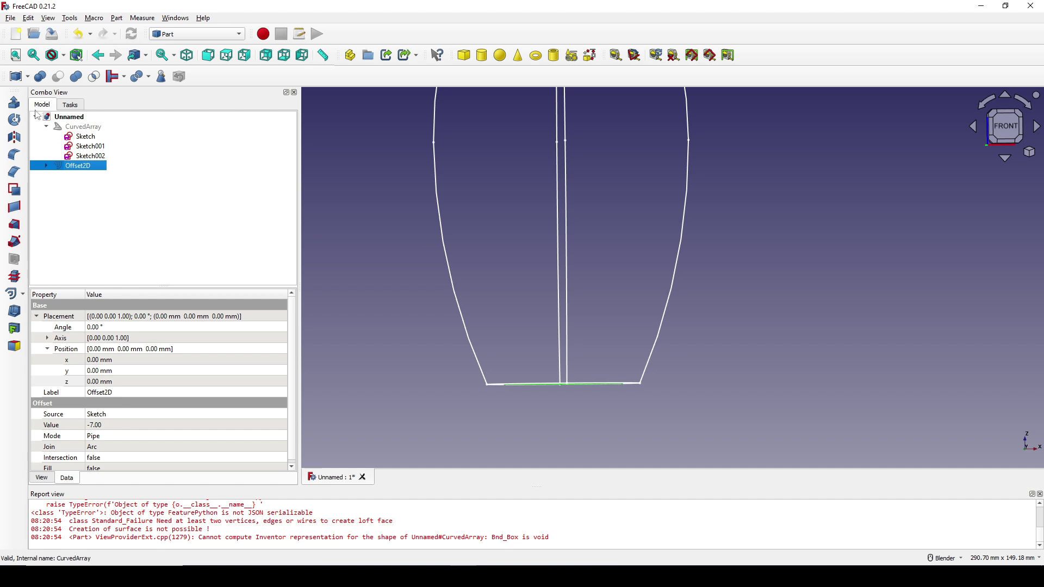
click(14, 102)
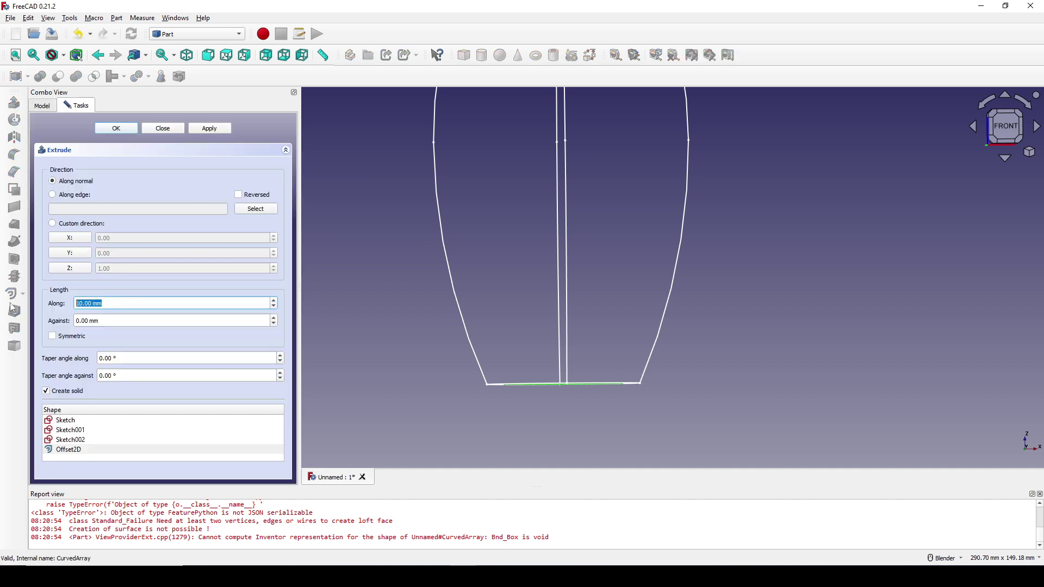
text(3.1)
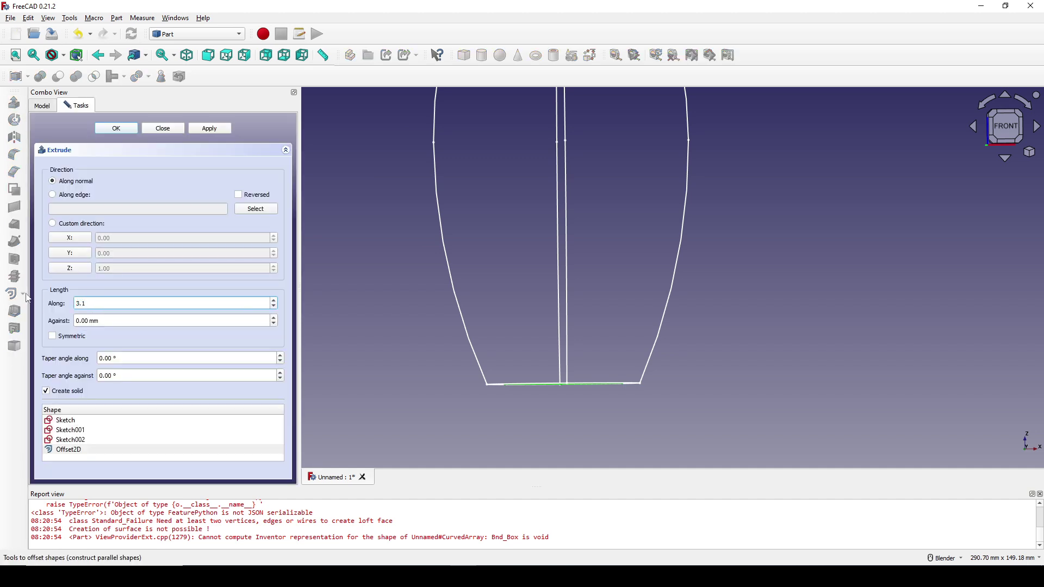
click(116, 128)
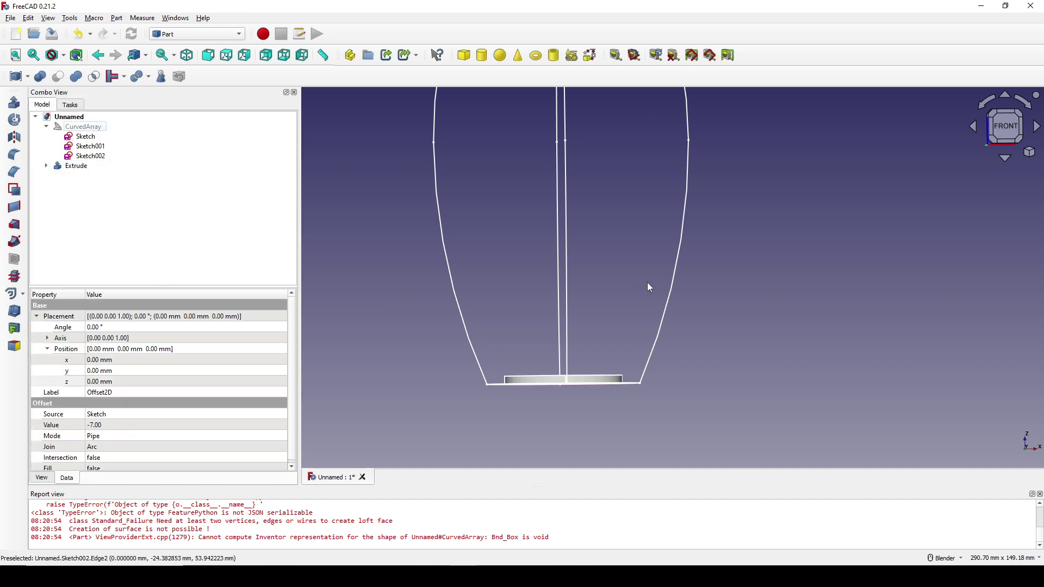
Chamfer the upper rim edges of the extruded ellipse with a 3 mm equal-distance length.
middle_drag(647, 282, 592, 397)
click(512, 385)
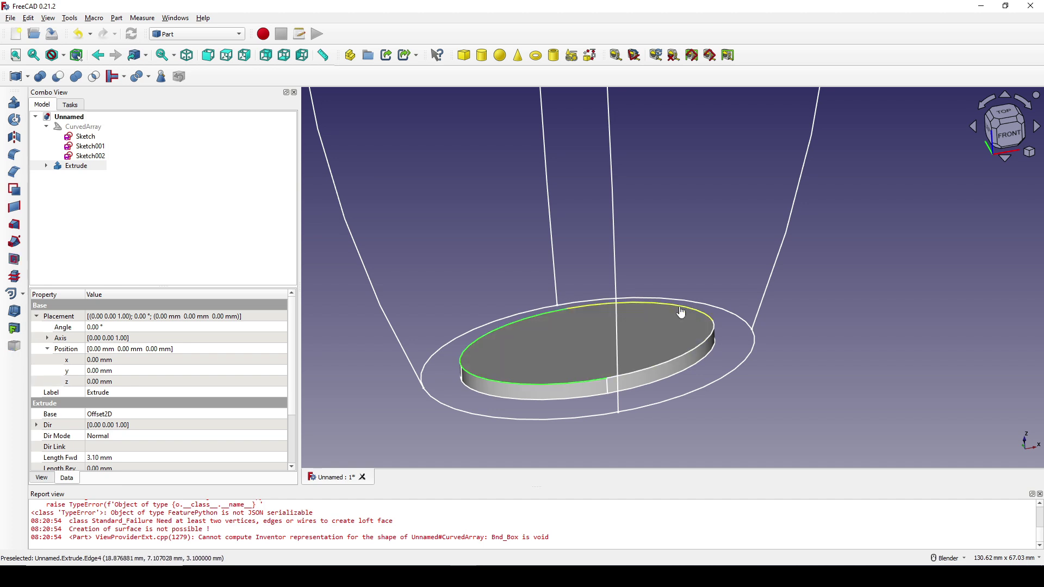
middle_drag(675, 368, 520, 399)
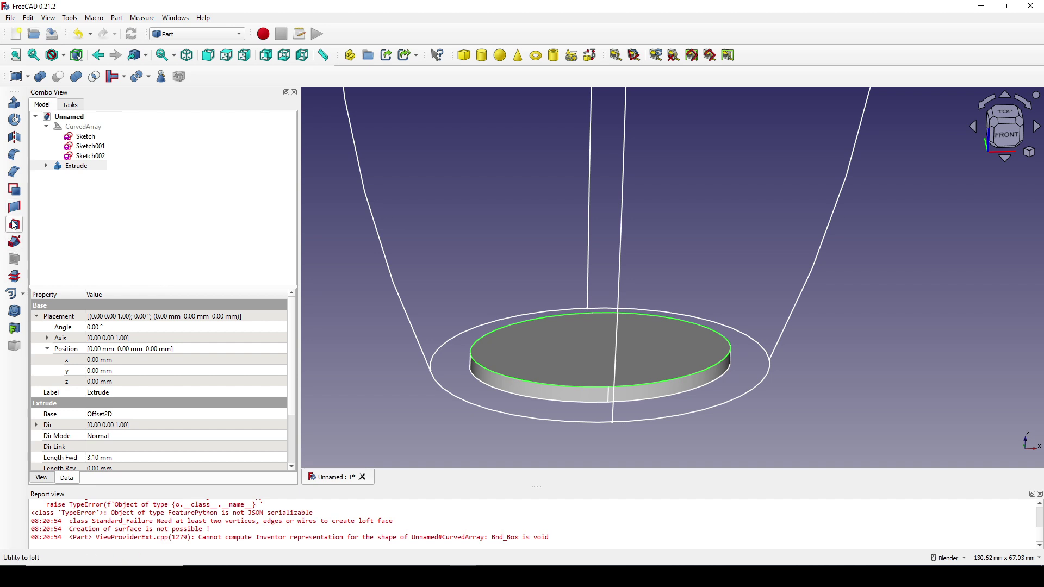
click(14, 172)
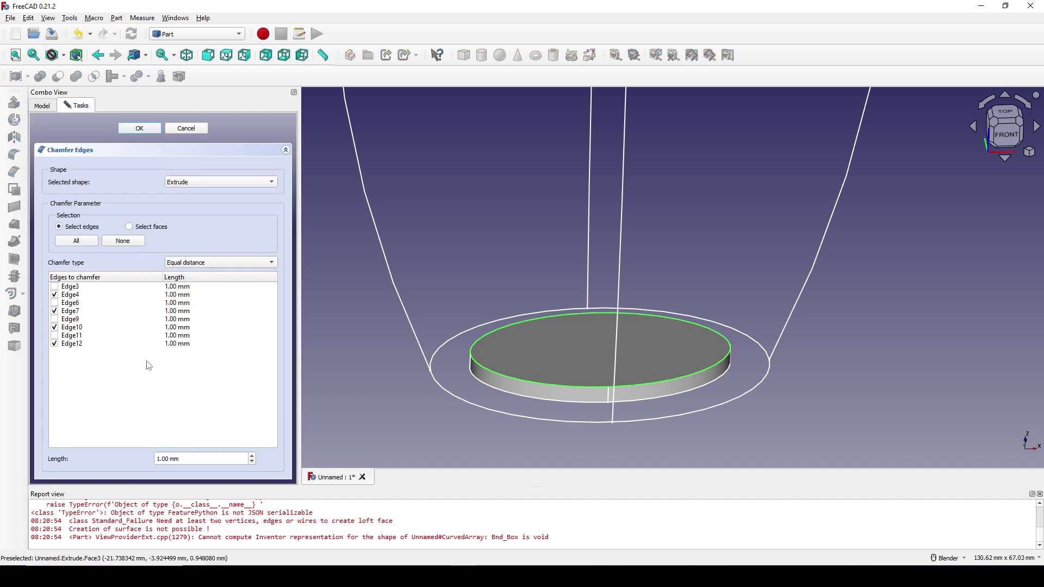
triple_click(191, 458)
text(3)
click(139, 128)
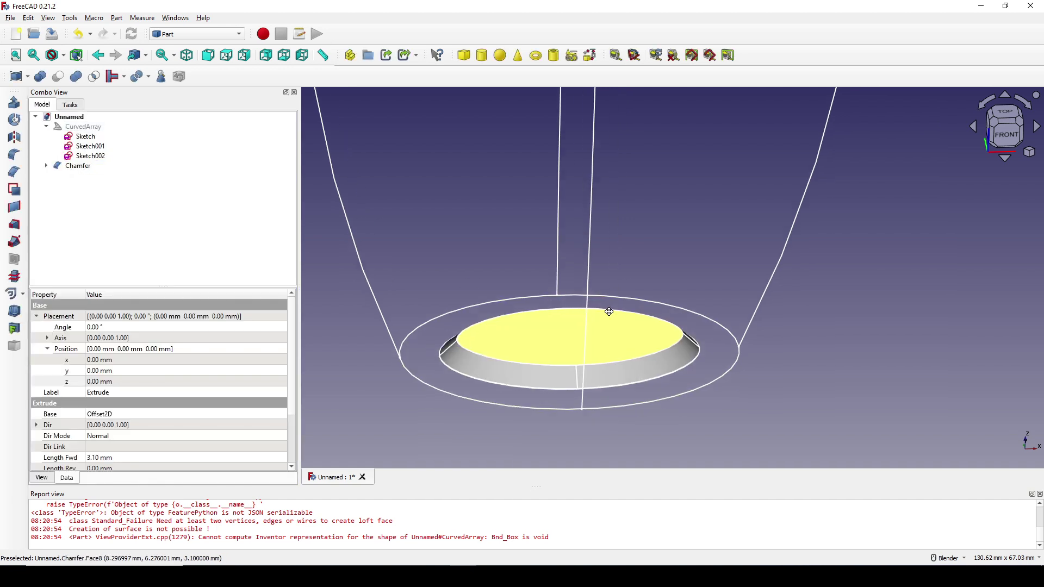
Set the chamfered ellipse's Z position to -0.1 mm.
key(1)
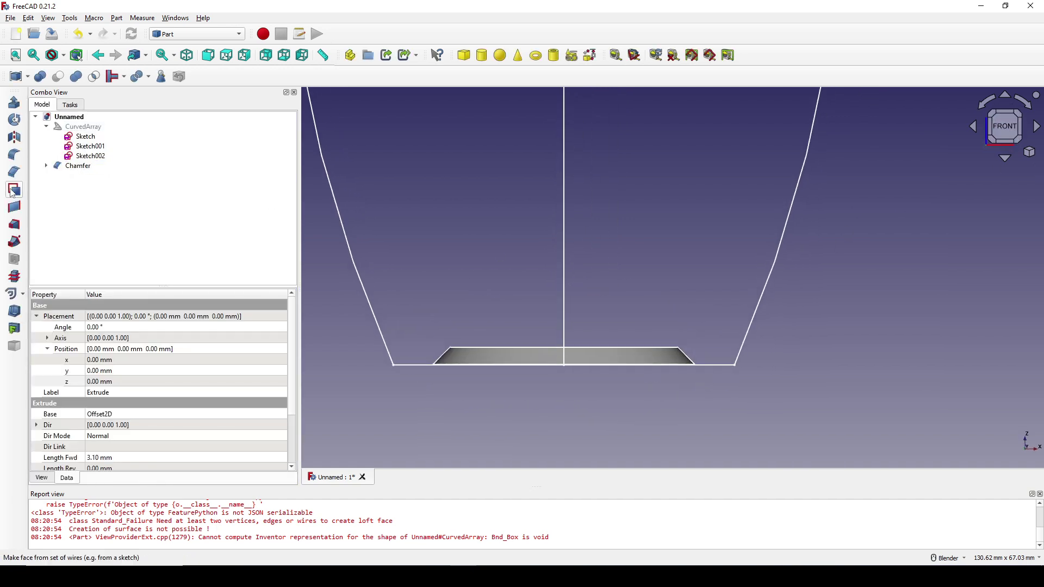
click(76, 166)
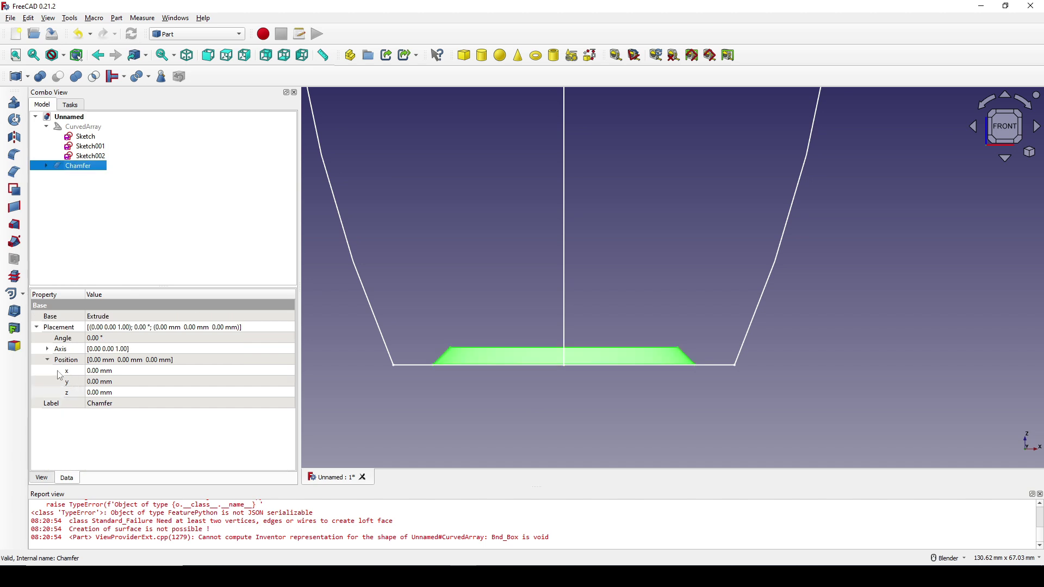
click(140, 392)
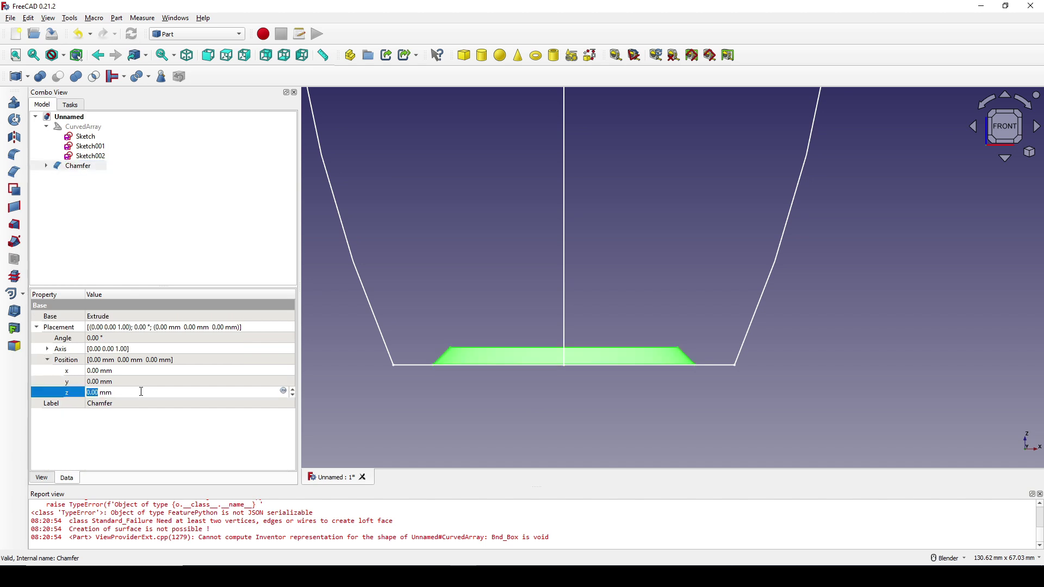
text(0.1)
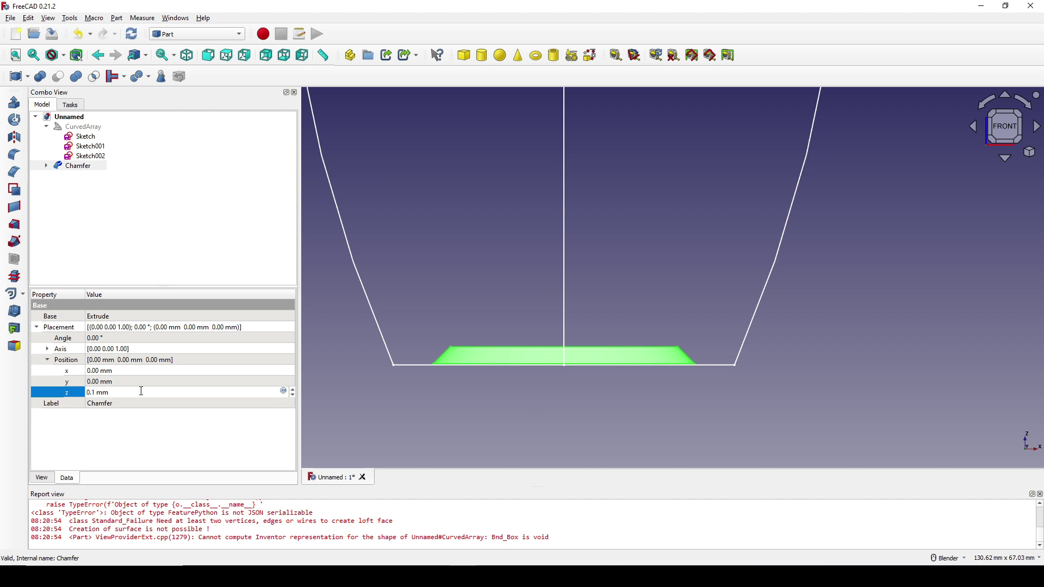
key(Home)
text(-)
click(472, 389)
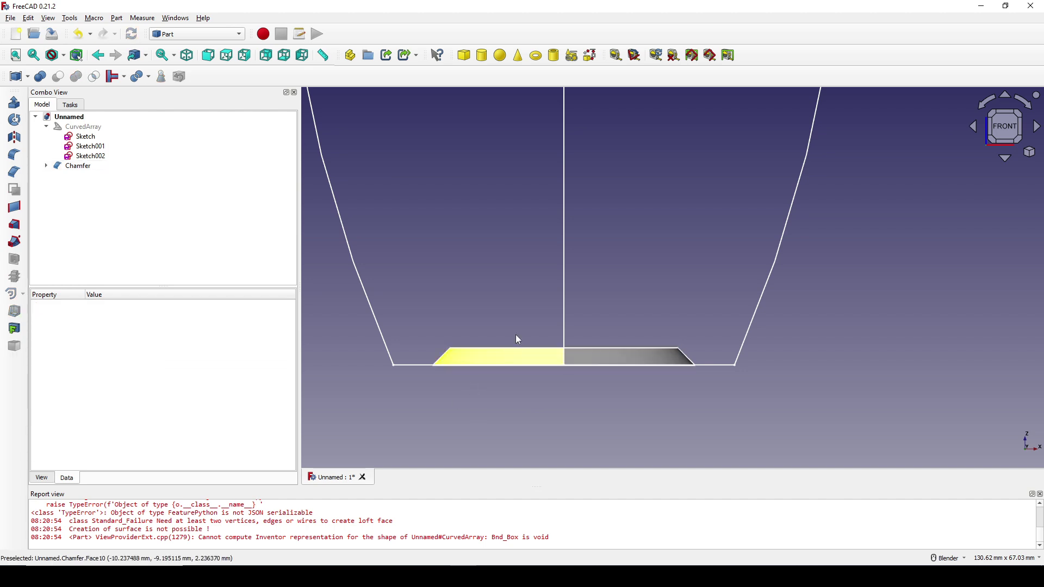
Cut the chamfered ellipse from the curved array to form a recess in the bottle's base.
scroll(534, 310, down, 3)
click(82, 127)
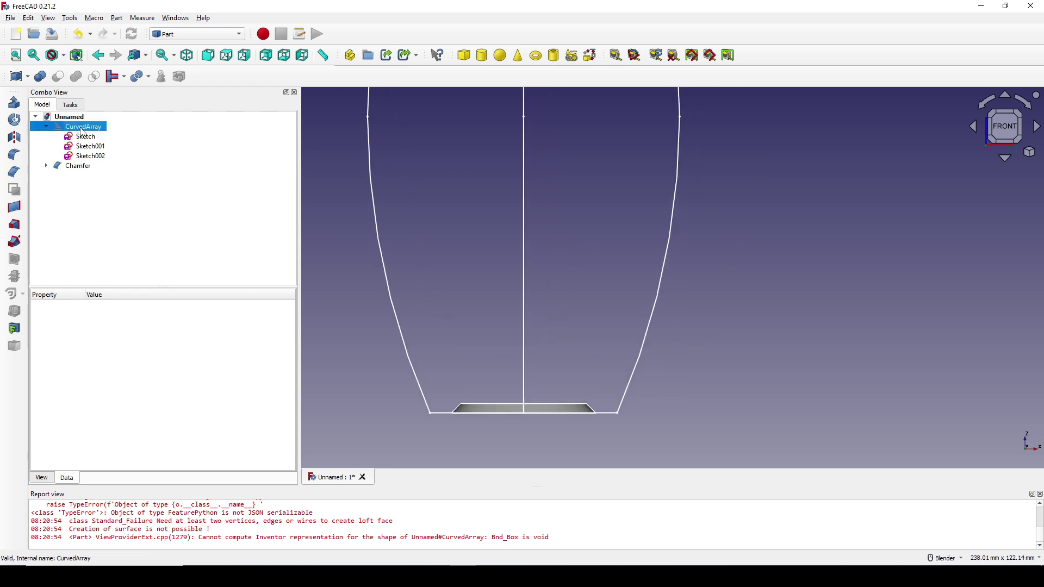
ctrl+click(78, 166)
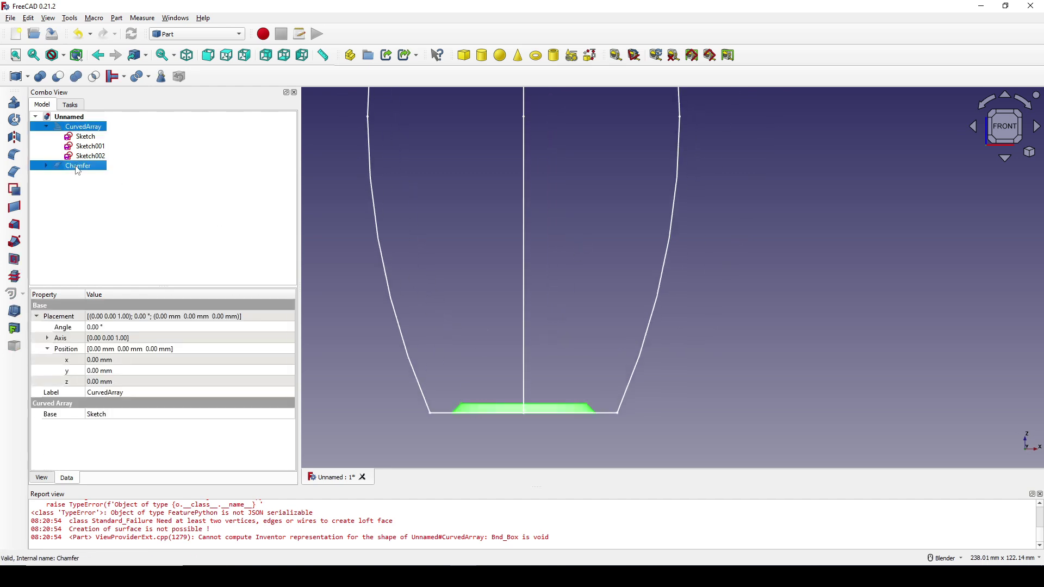
click(66, 82)
mouse_move(652, 272)
middle_down()
mouse_move(670, 298)
mouse_move(646, 349)
middle_up()
scroll(646, 348, up, 4)
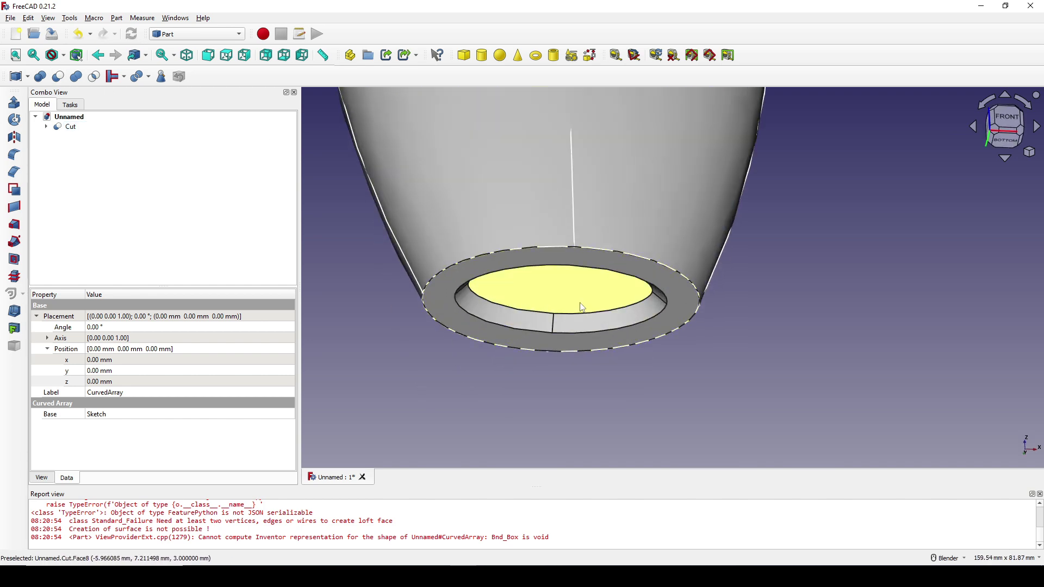
Hide the three source sketches of the curved array and view the bottle from the front.
scroll(650, 260, down, 6)
shift+middle_drag(651, 260, 617, 357)
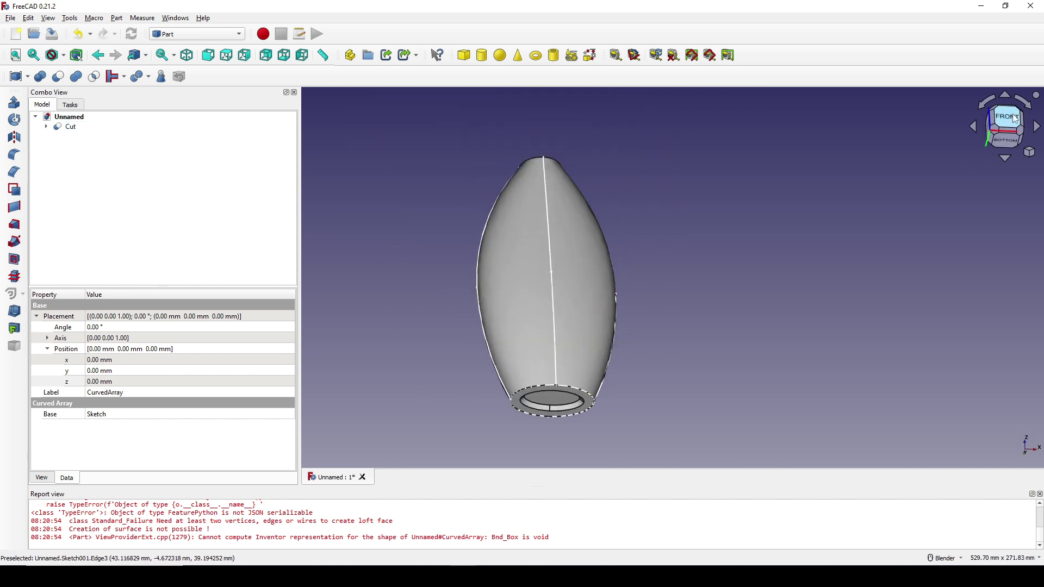
click(1014, 118)
click(46, 126)
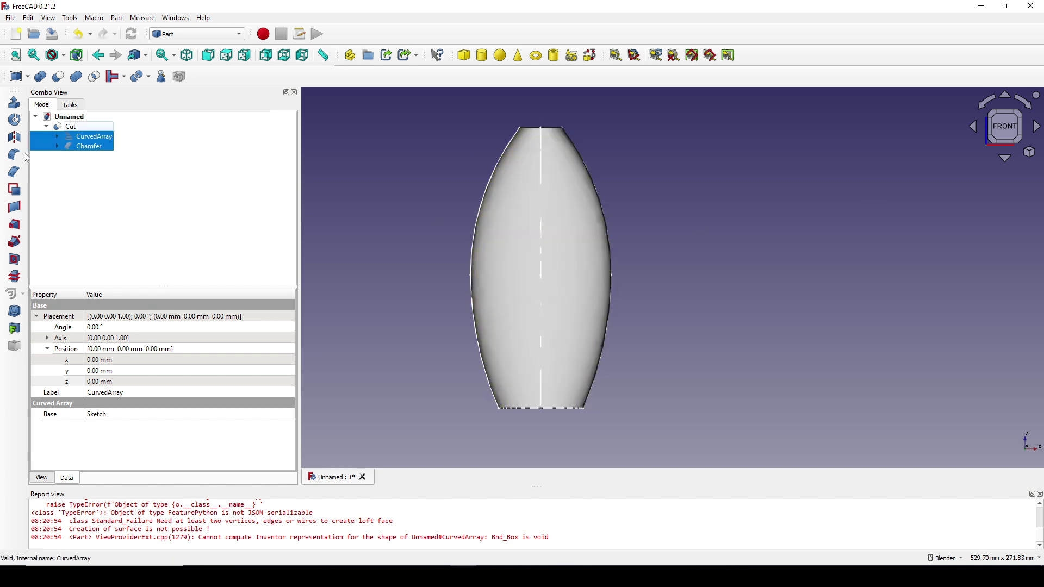
click(57, 136)
click(97, 146)
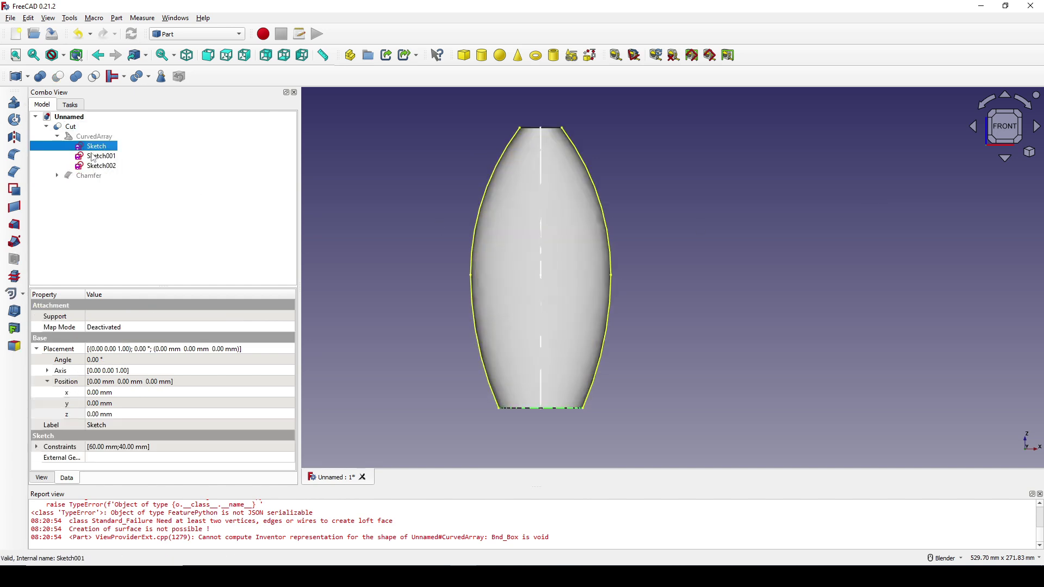
shift+click(102, 166)
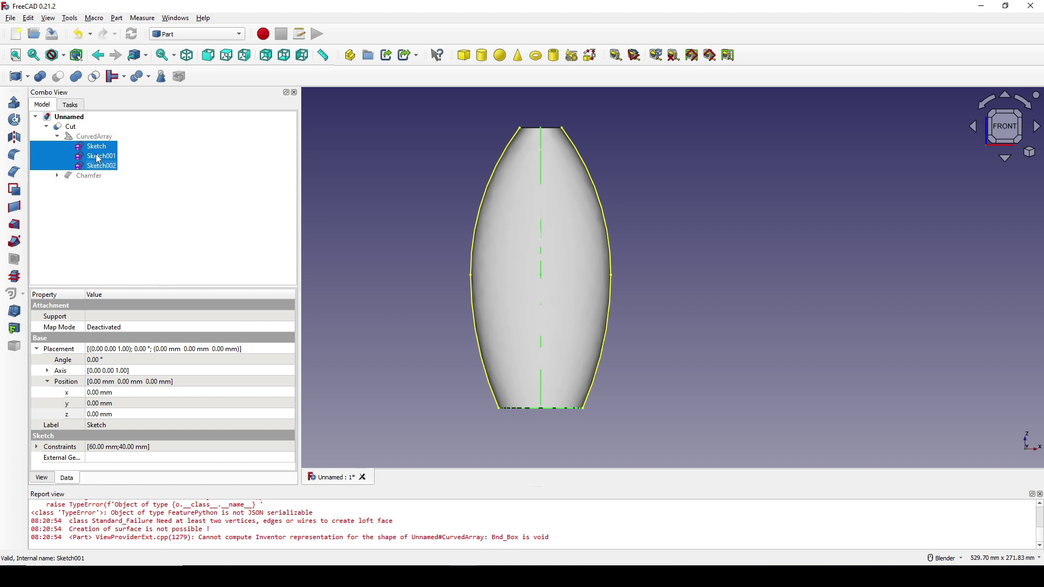
click(699, 249)
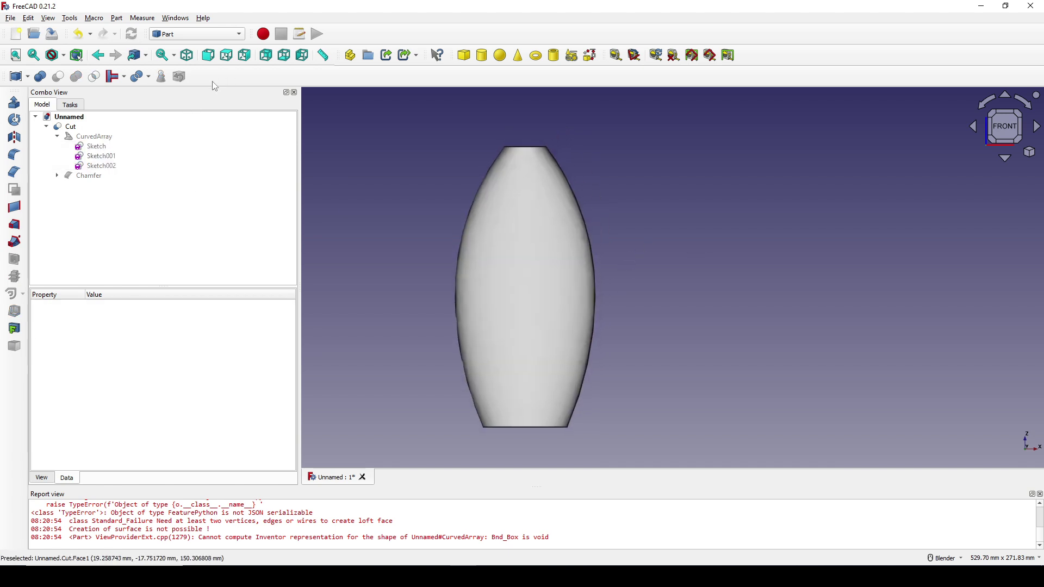
Create a new sketch on the XZ plane in the Sketcher workbench and switch on its section view.
click(205, 34)
click(183, 134)
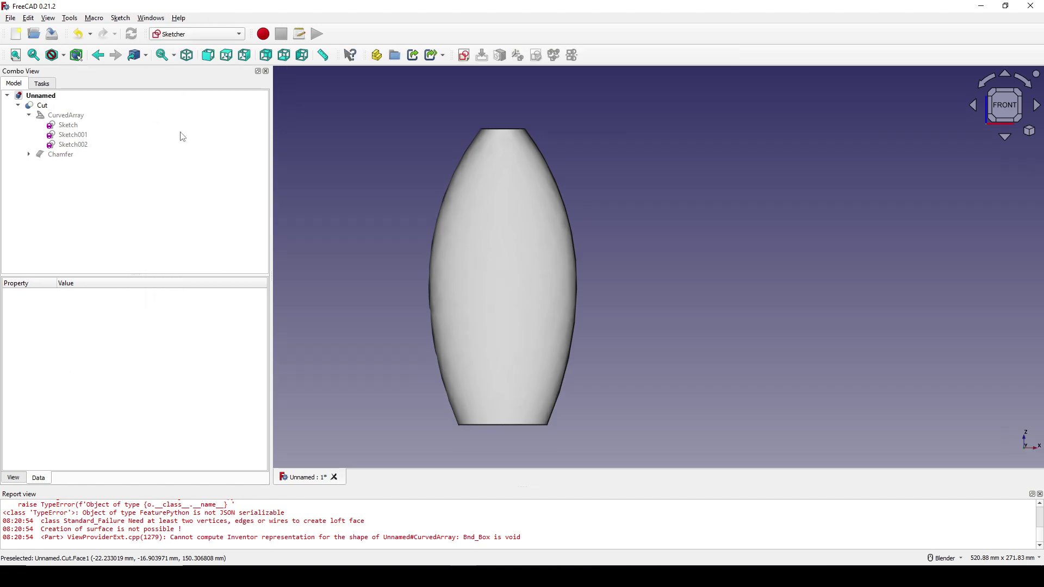
click(469, 58)
click(505, 273)
click(499, 335)
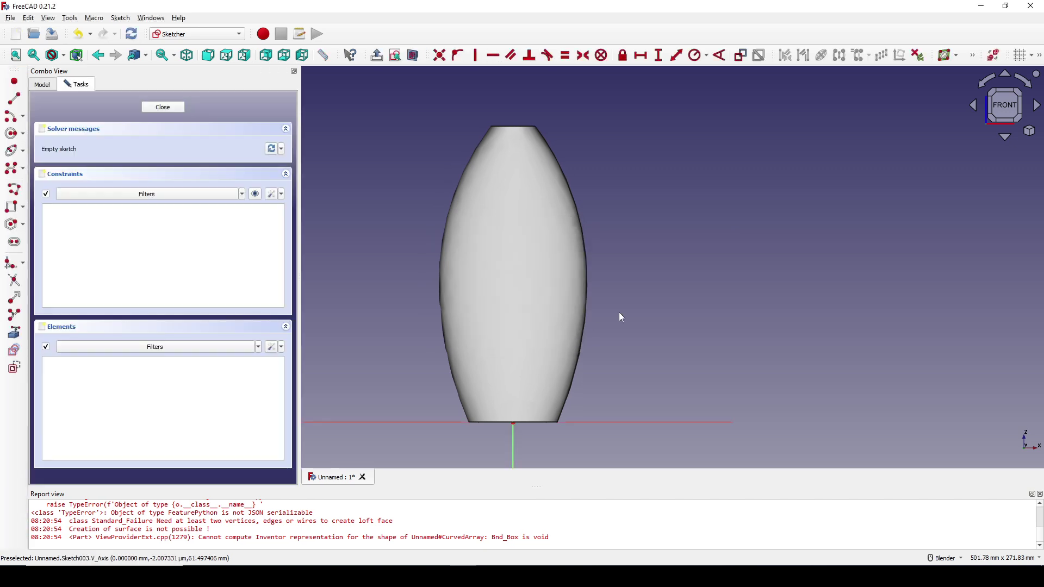
scroll(581, 195, up, 2)
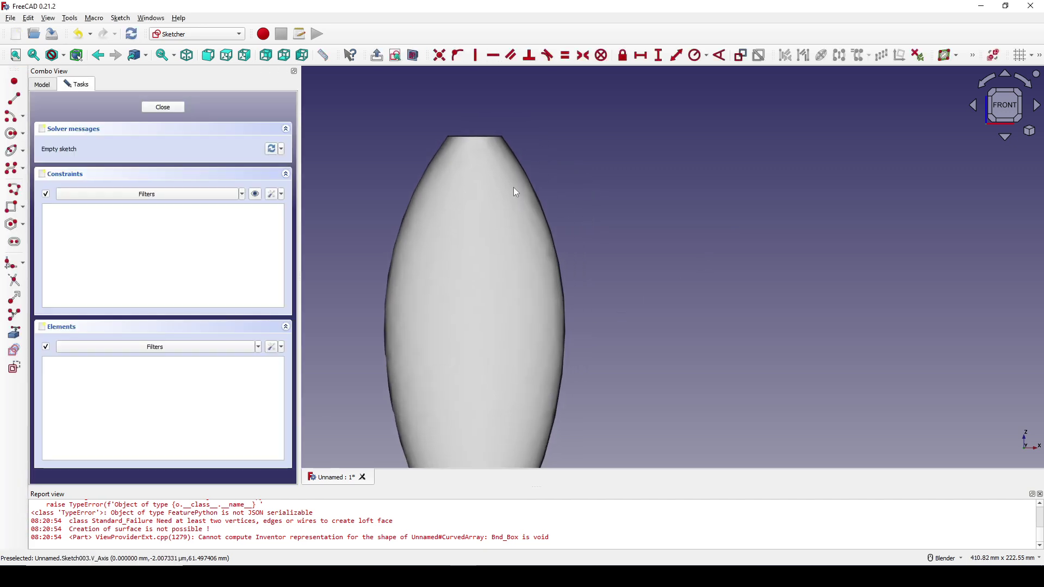
click(411, 59)
shift+middle_drag(562, 221, 528, 183)
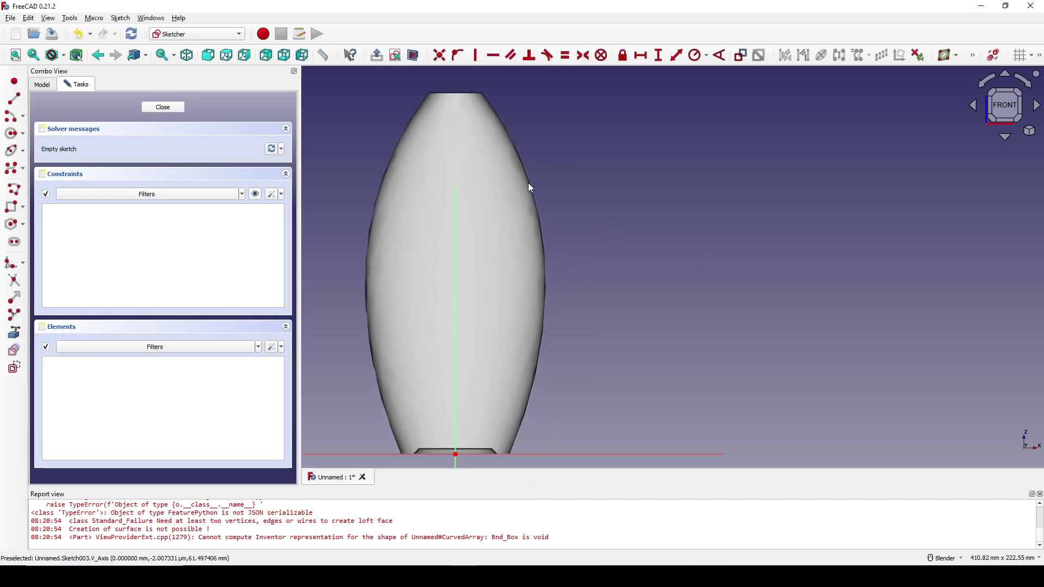
Sketch an ellipse tilted about 22° from vertical on the bottle's upper half, right of the vertical axis.
click(11, 151)
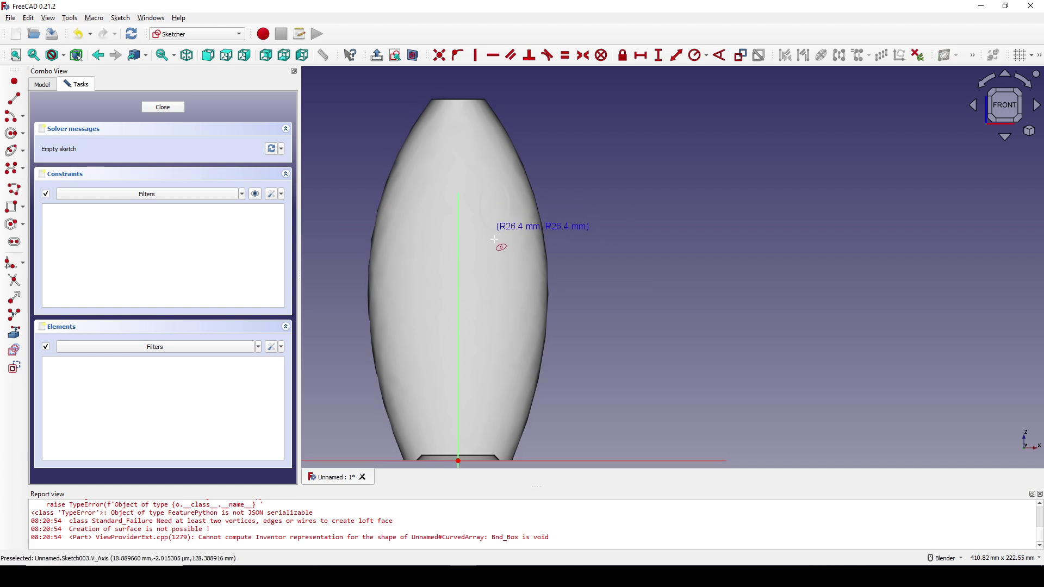
click(516, 257)
click(523, 207)
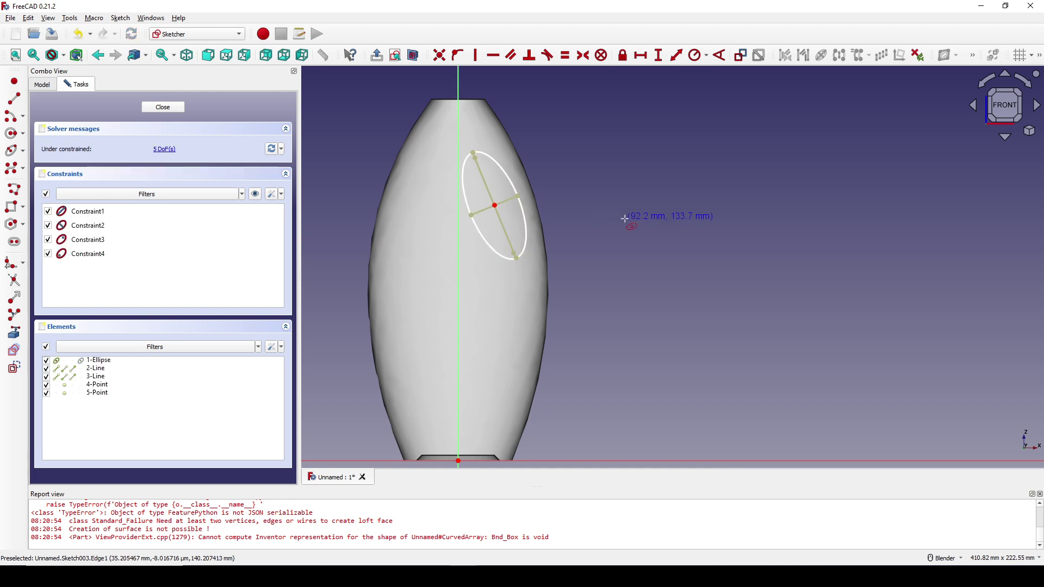
right_click(625, 219)
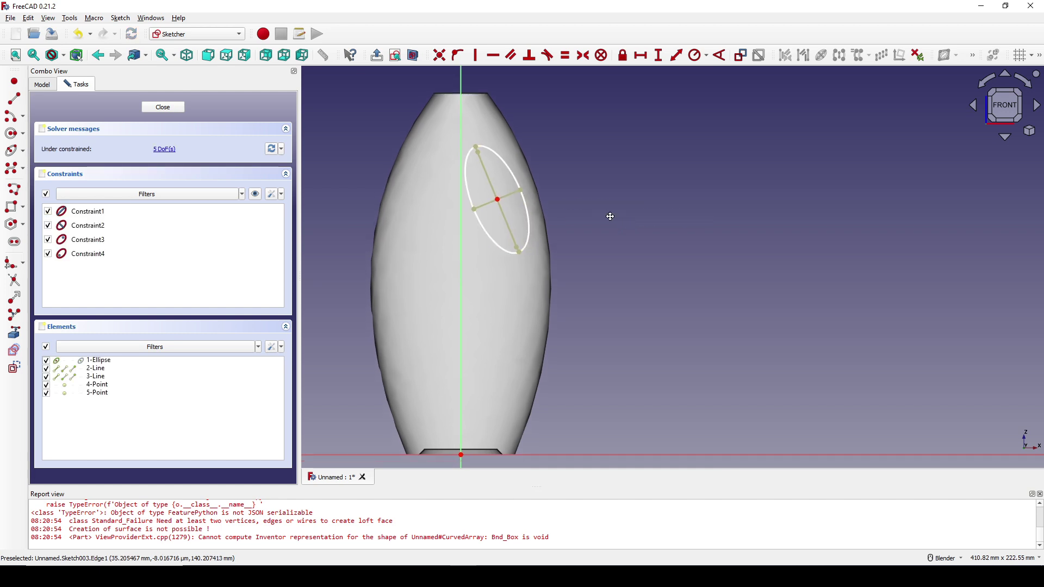
Constrain the angle between the ellipse's major axis and the vertical axis to 10°.
click(505, 221)
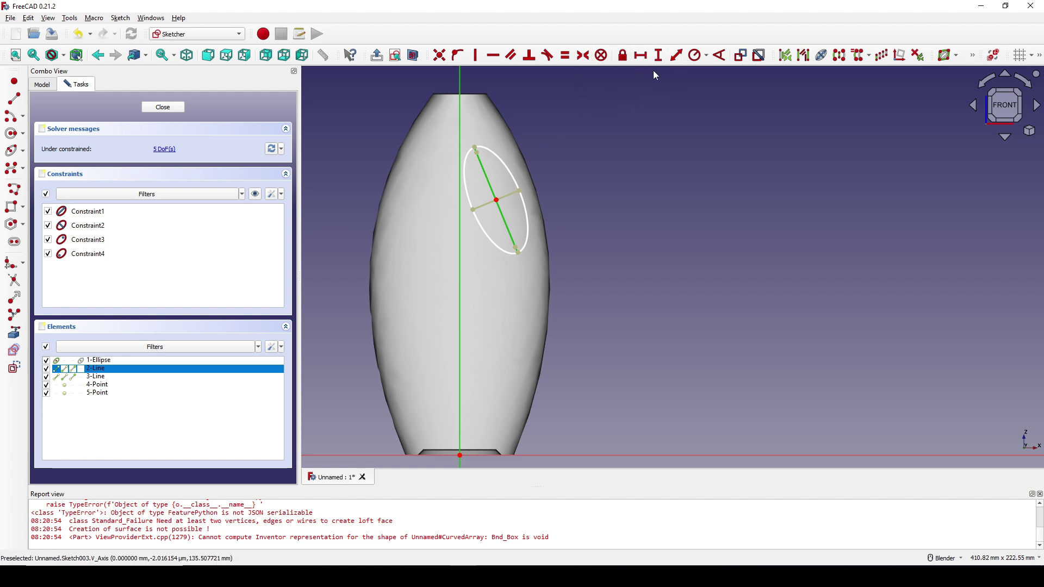
click(719, 55)
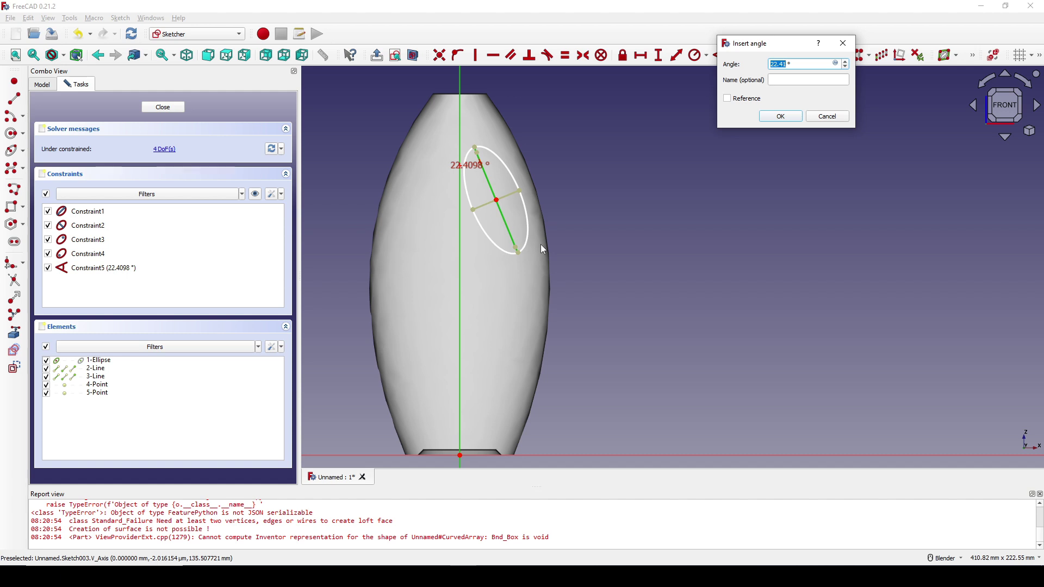
text(10)
key(Return)
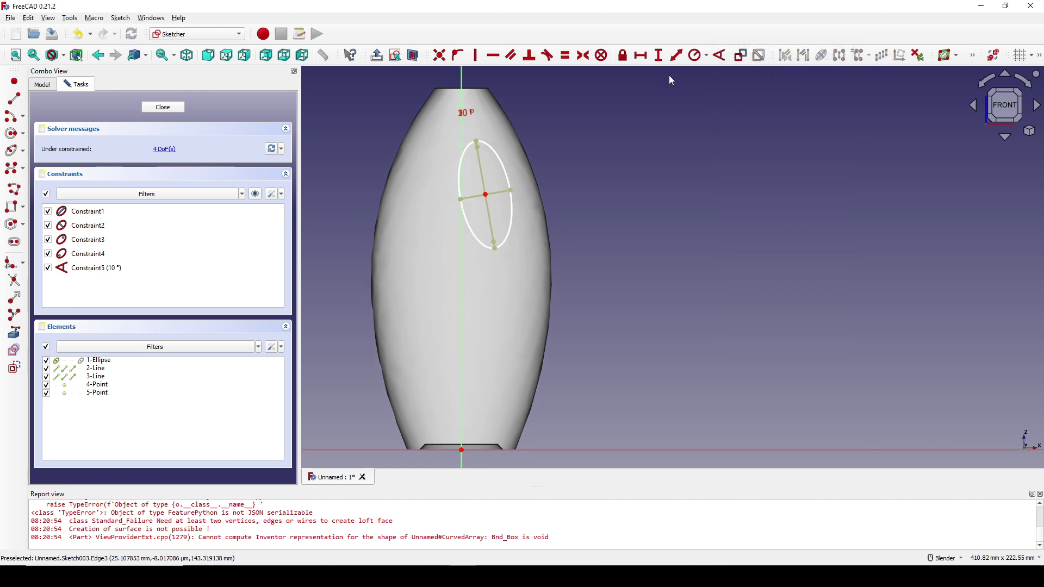
Constrain the ellipse's minor axis to 20 mm and its major axis to 45 mm.
click(676, 56)
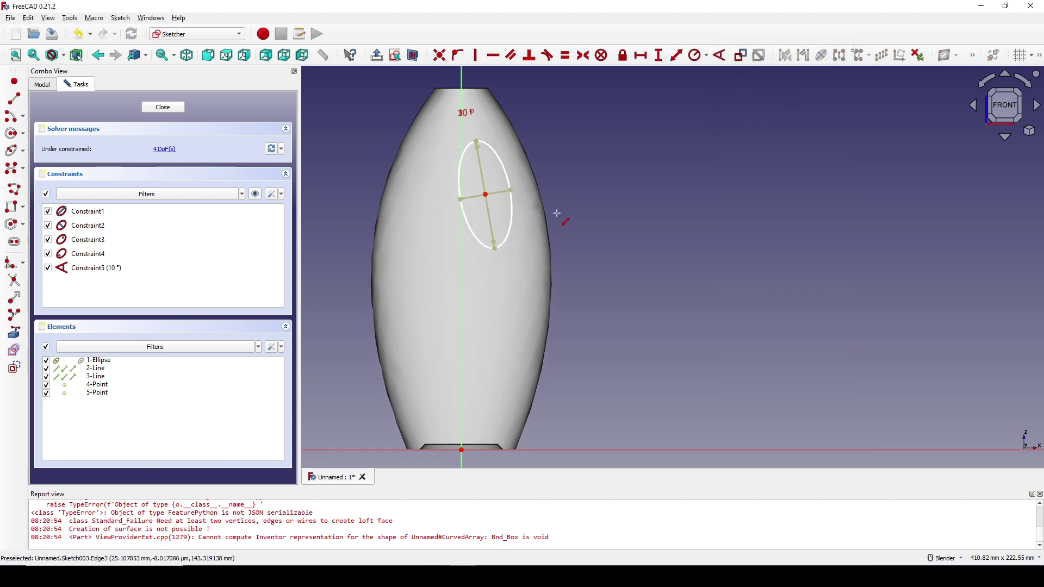
click(496, 192)
key(Return)
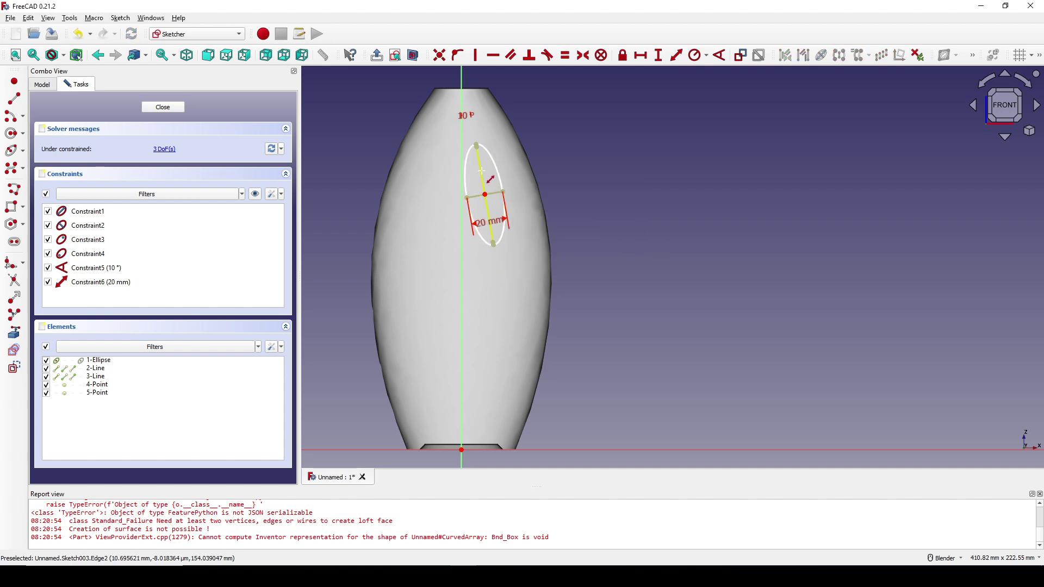
scroll(482, 166, up, 3)
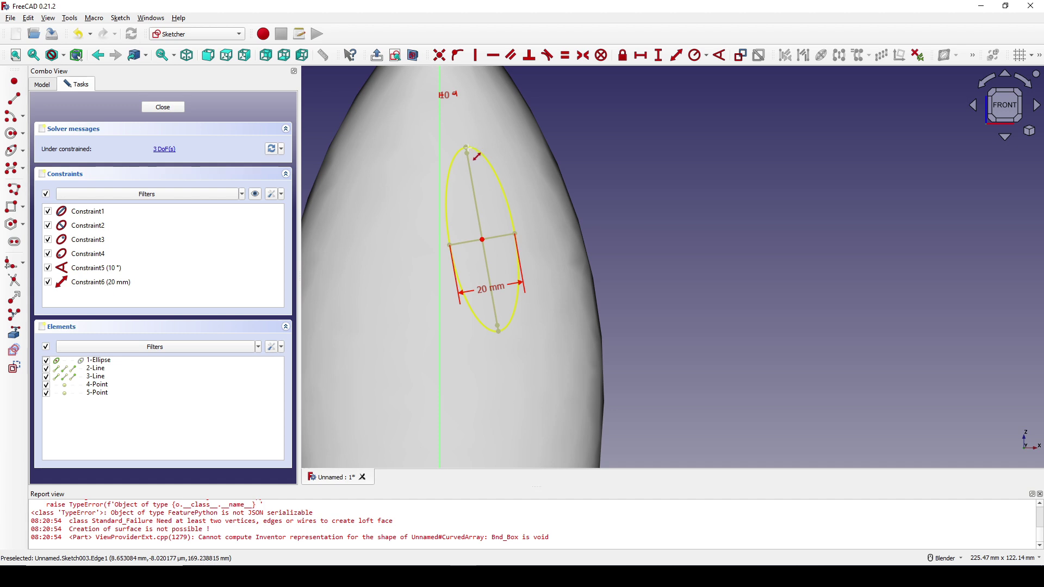
click(466, 147)
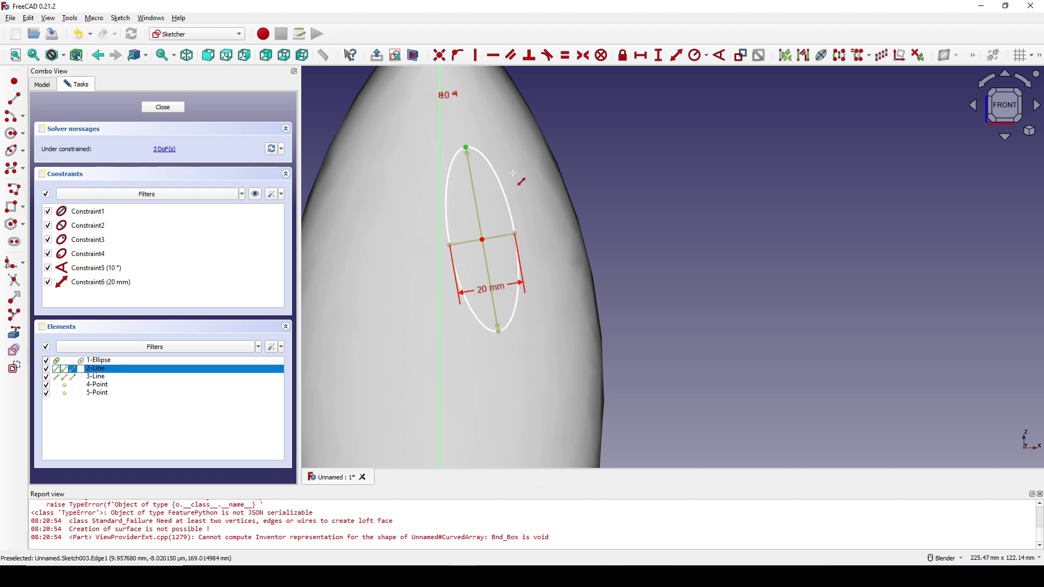
click(498, 331)
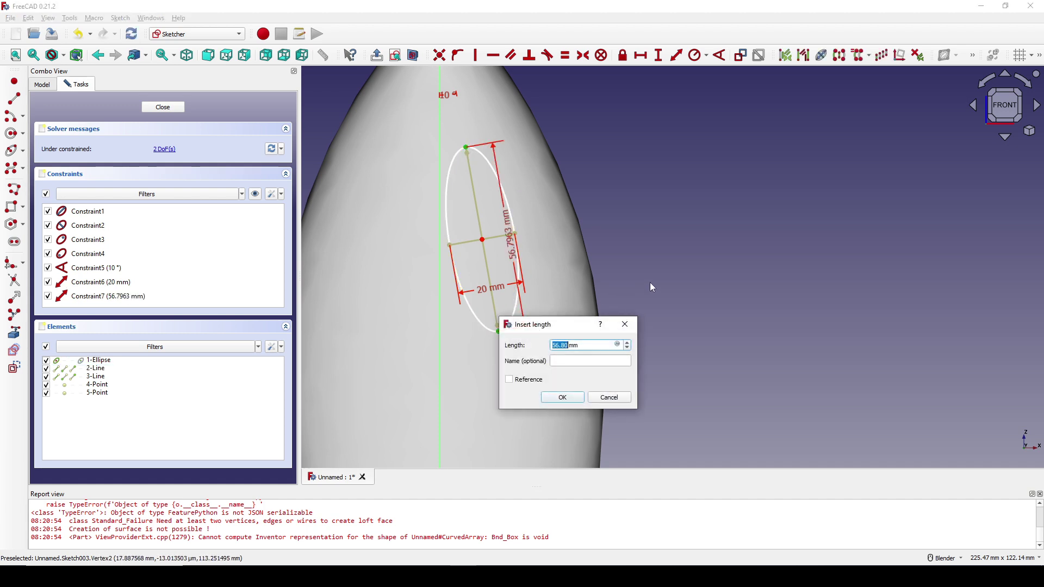
text(45)
key(Return)
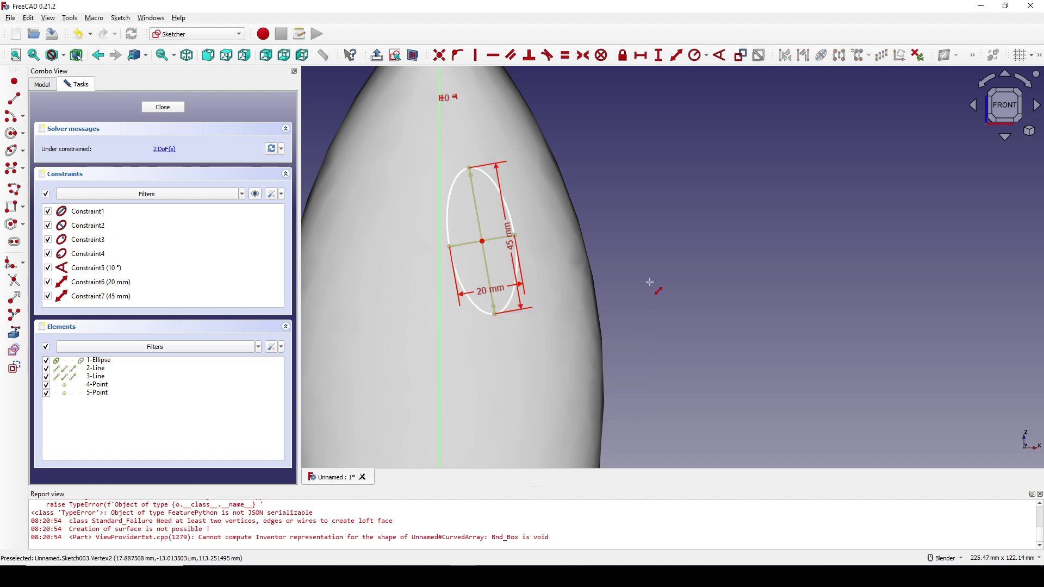
Constrain the vertical distance between the sketch origin and the ellipse's centre to 130 mm.
scroll(653, 285, down, 3)
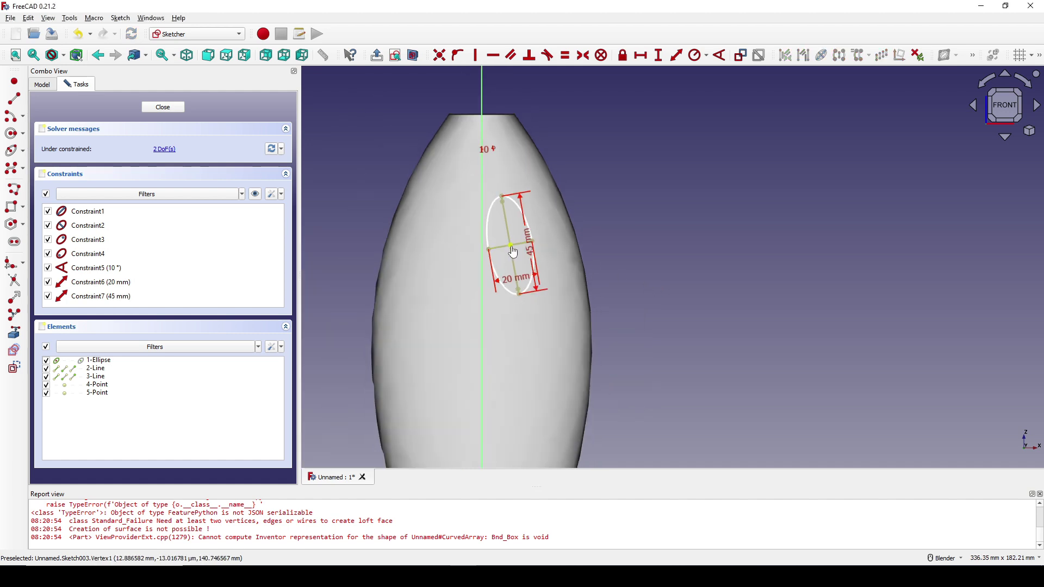
scroll(545, 208, down, 3)
scroll(546, 208, up, 2)
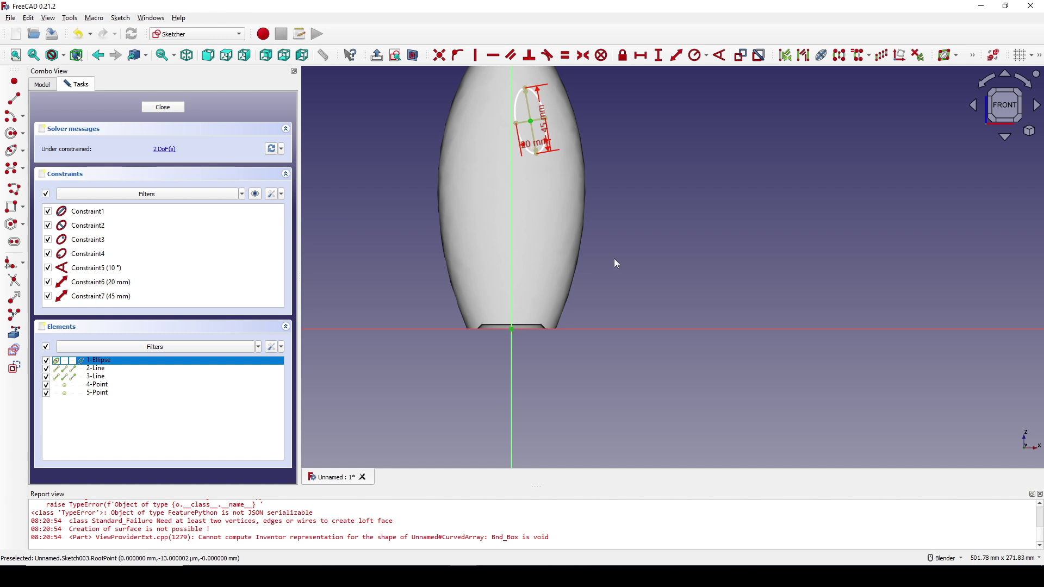
scroll(621, 195, down, 1)
key(i)
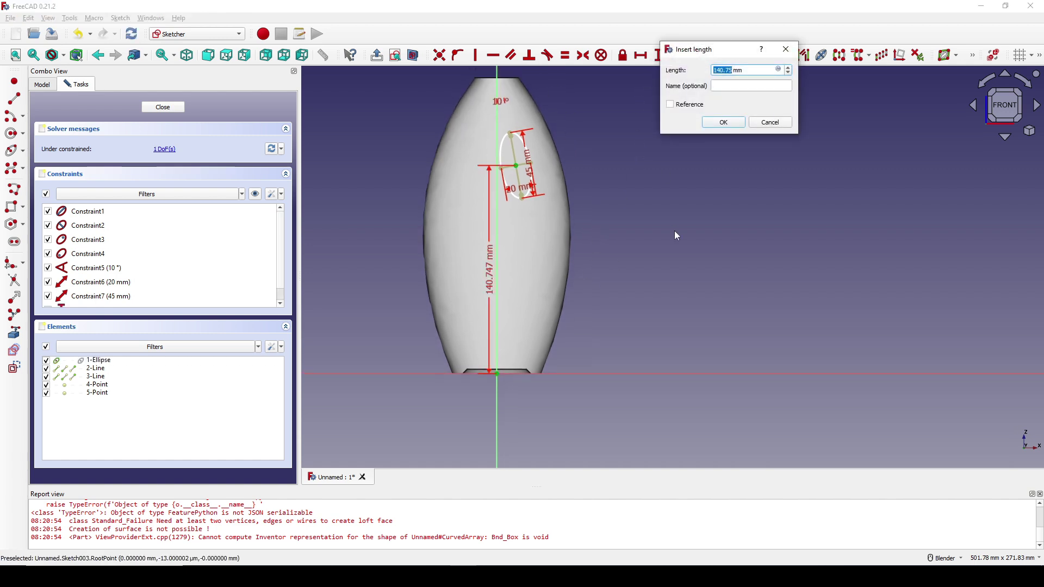
text(13)
key(Return)
Constrain the horizontal distance from the origin to the ellipse's centre to 20 mm and move the dimension label clear of the ellipse.
scroll(674, 231, up, 1)
shift+middle_drag(671, 230, 613, 238)
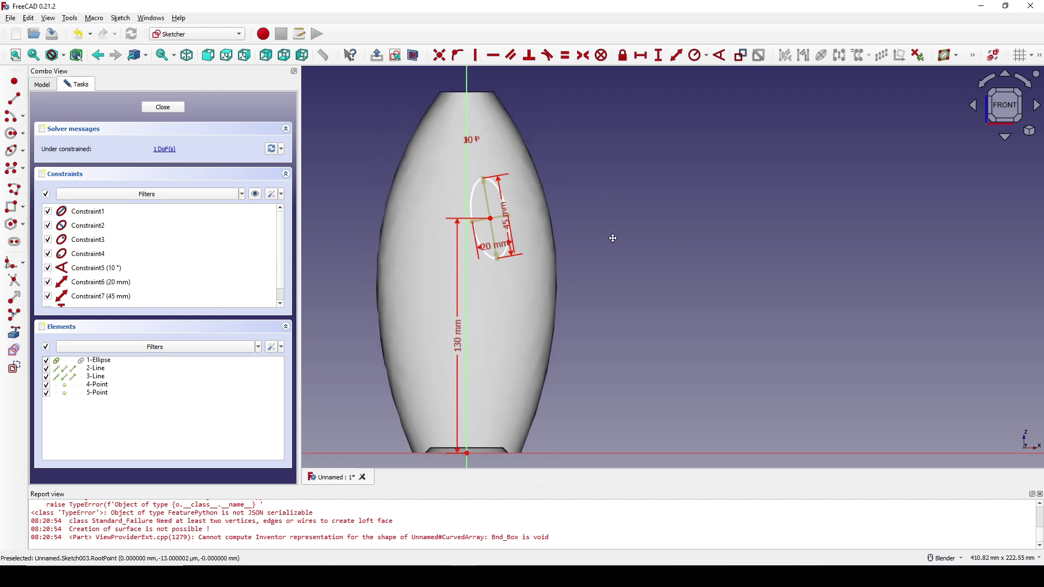
click(490, 218)
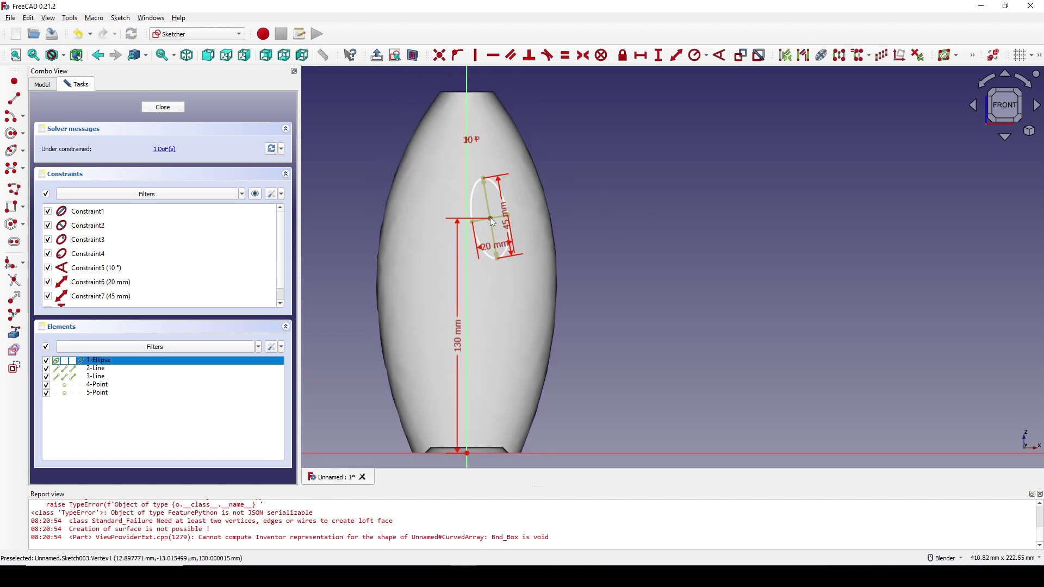
click(467, 454)
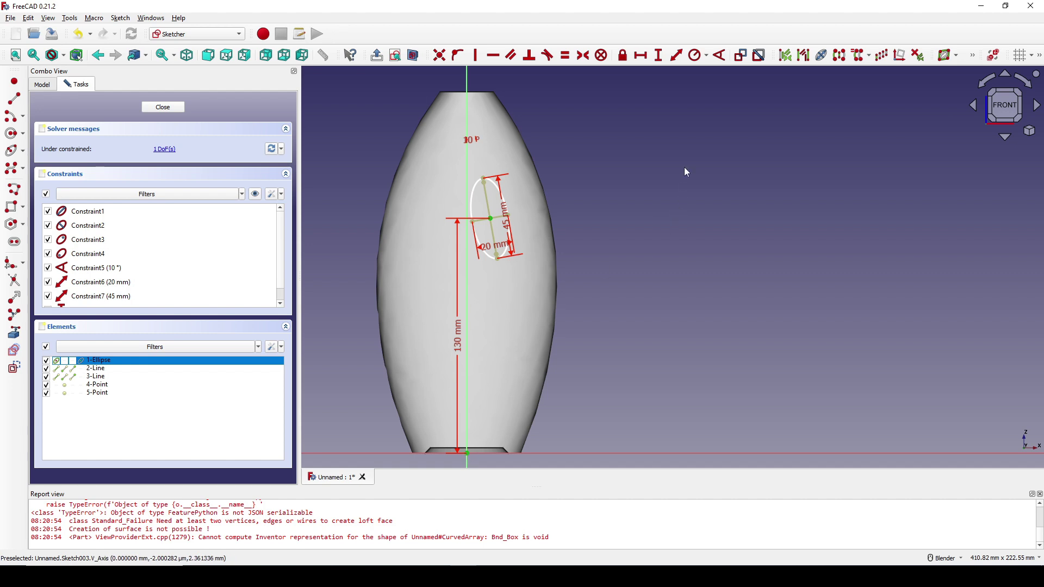
click(641, 55)
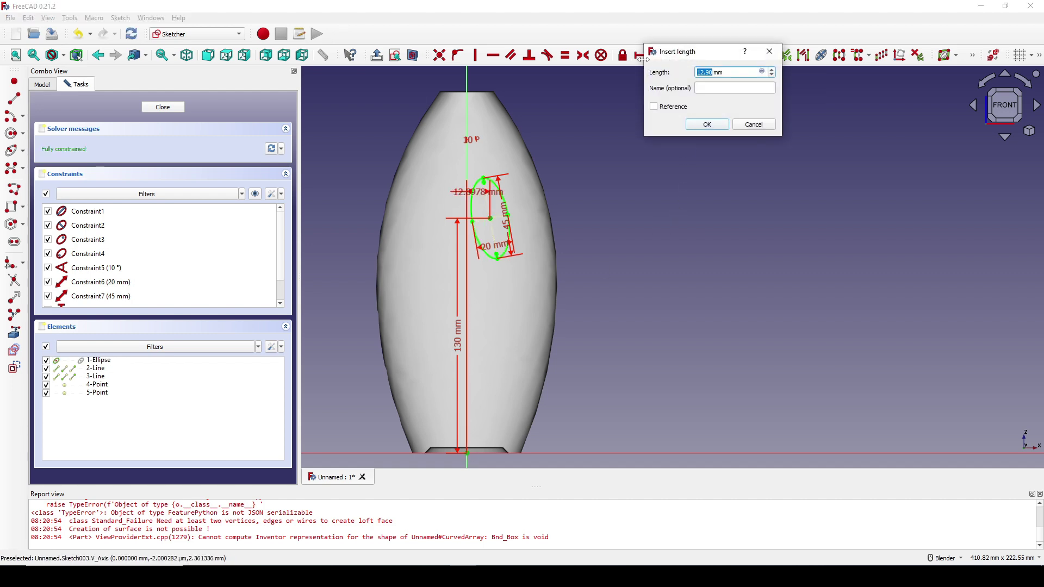
text(20)
key(Return)
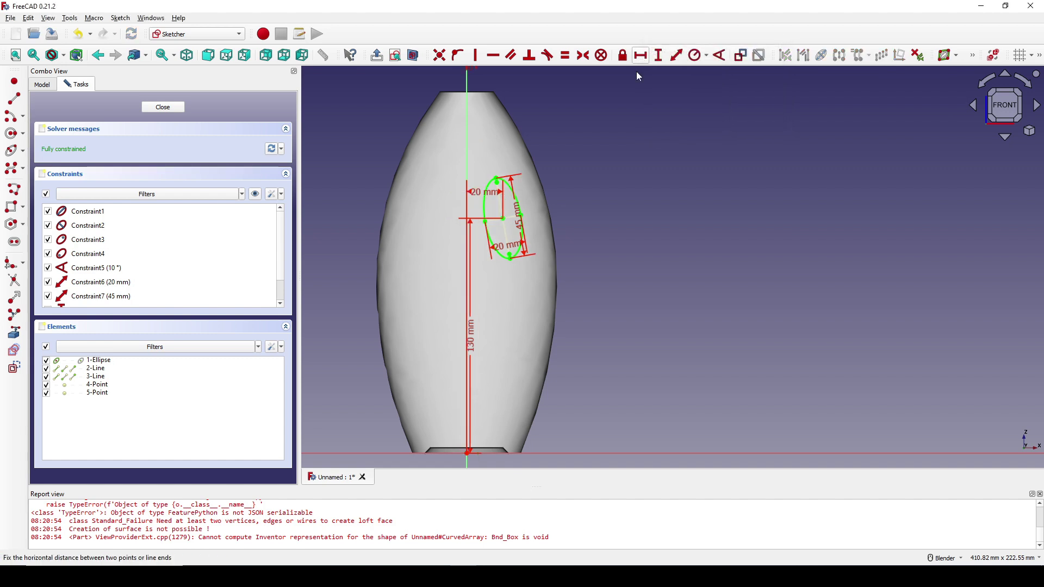
drag(485, 192, 402, 191)
shift+middle_drag(552, 196, 567, 219)
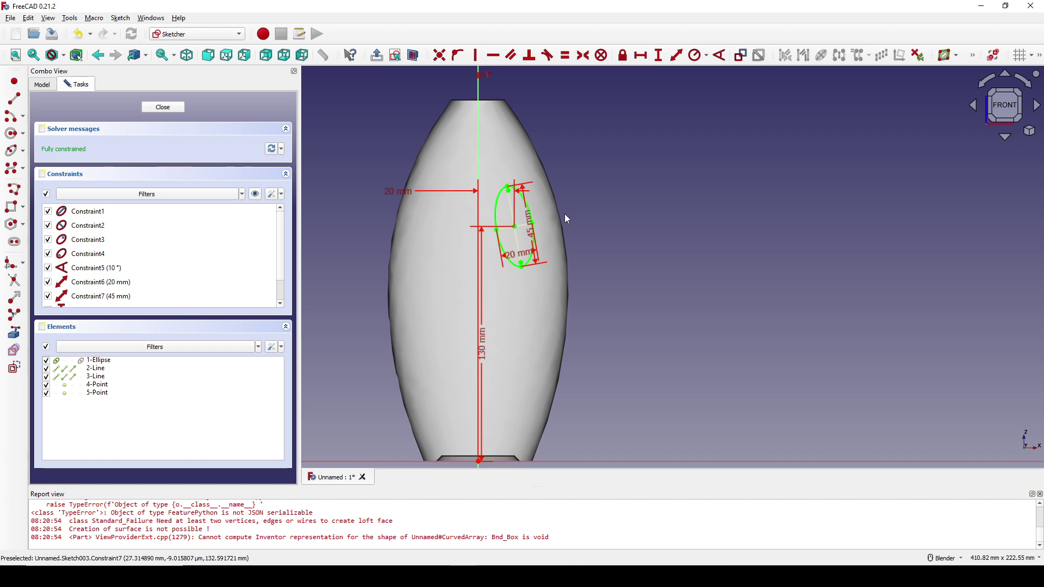
Hide all constraint symbols and sketch a larger tilted ellipse around the first one, with a major radius of about 42 mm.
click(255, 195)
scroll(531, 182, up, 2)
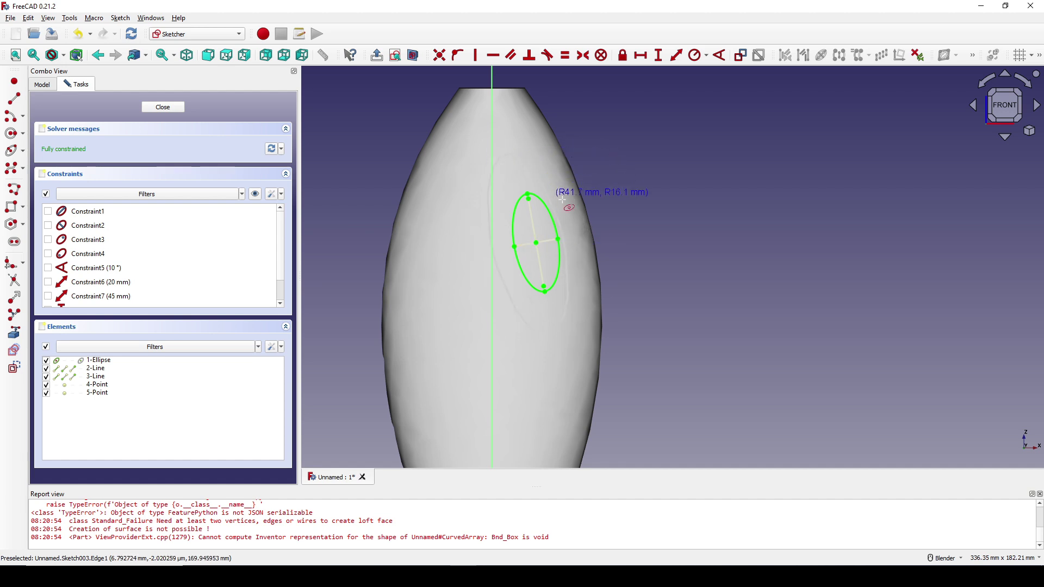
click(578, 210)
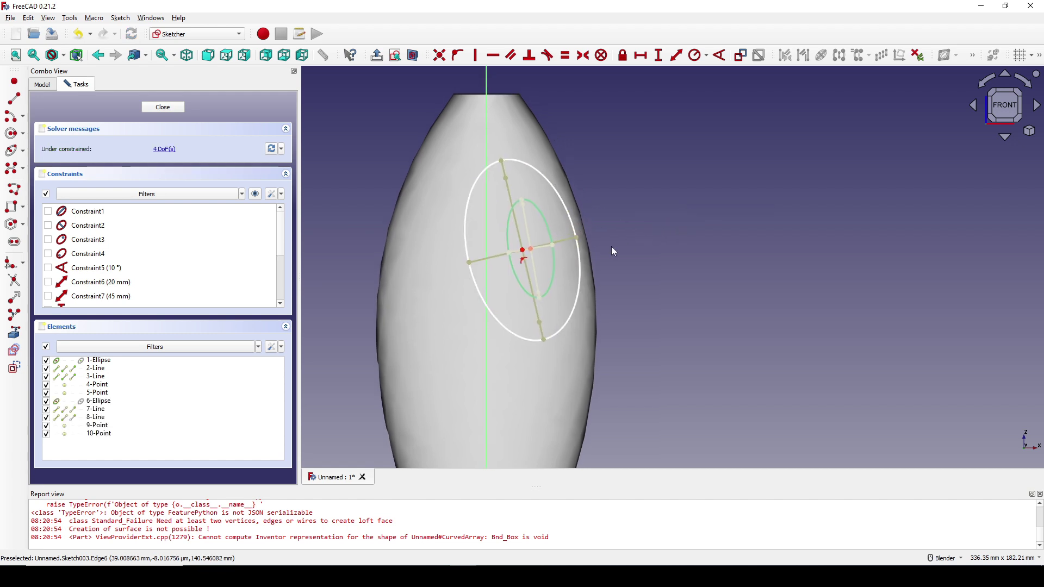
Constrain the outer ellipse's major axis parallel to the inner ellipse's major axis.
click(514, 199)
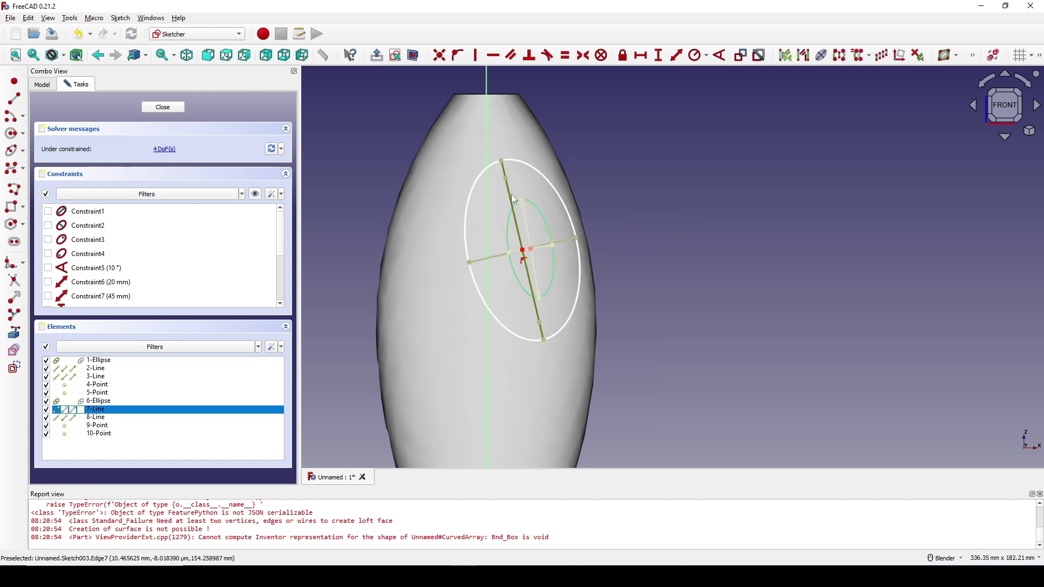
click(525, 222)
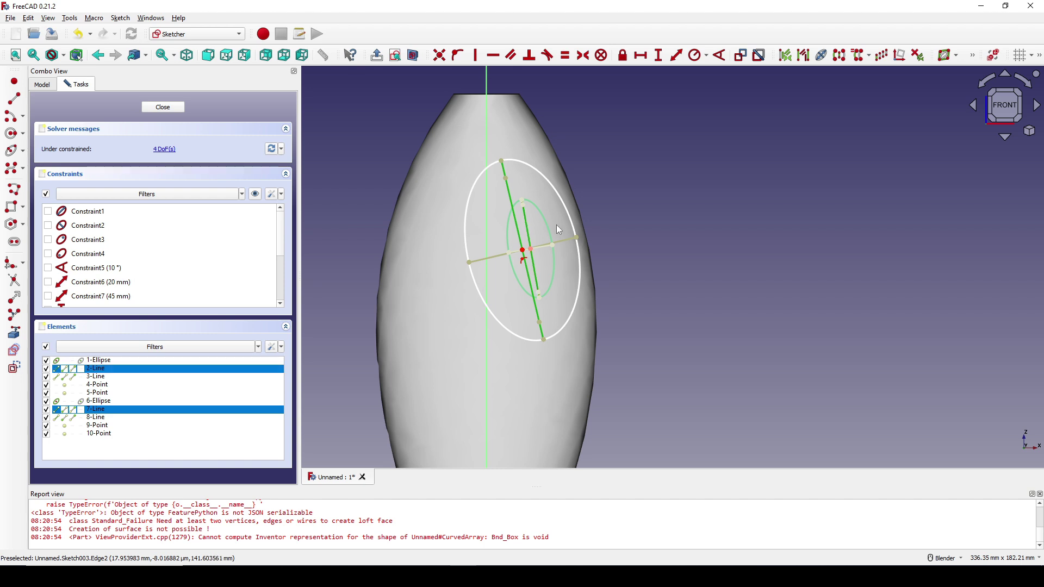
key(p)
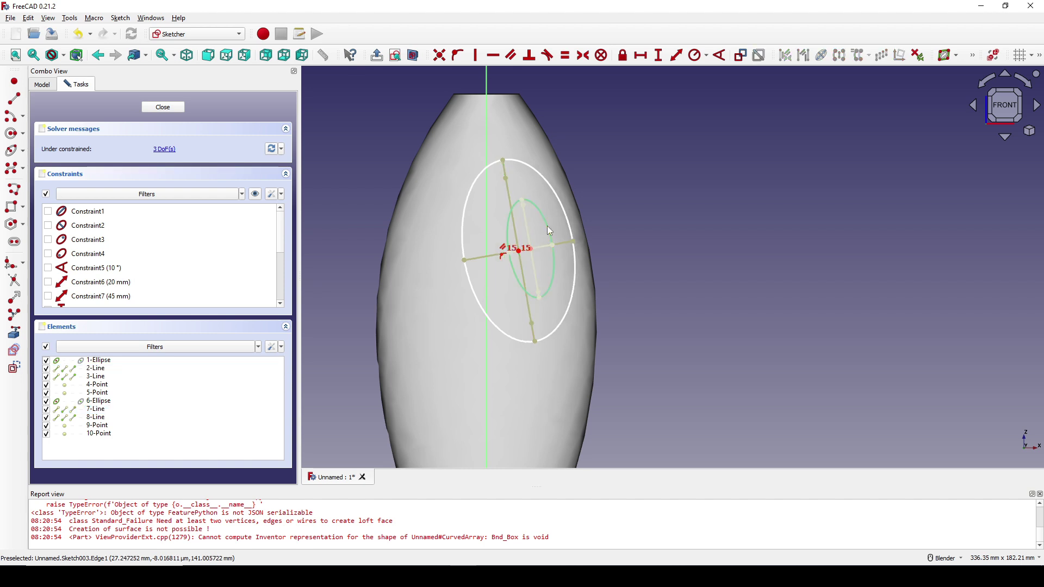
Constrain the outer ellipse's minor axis to a length of 45 mm.
shift+middle_drag(563, 208, 534, 196)
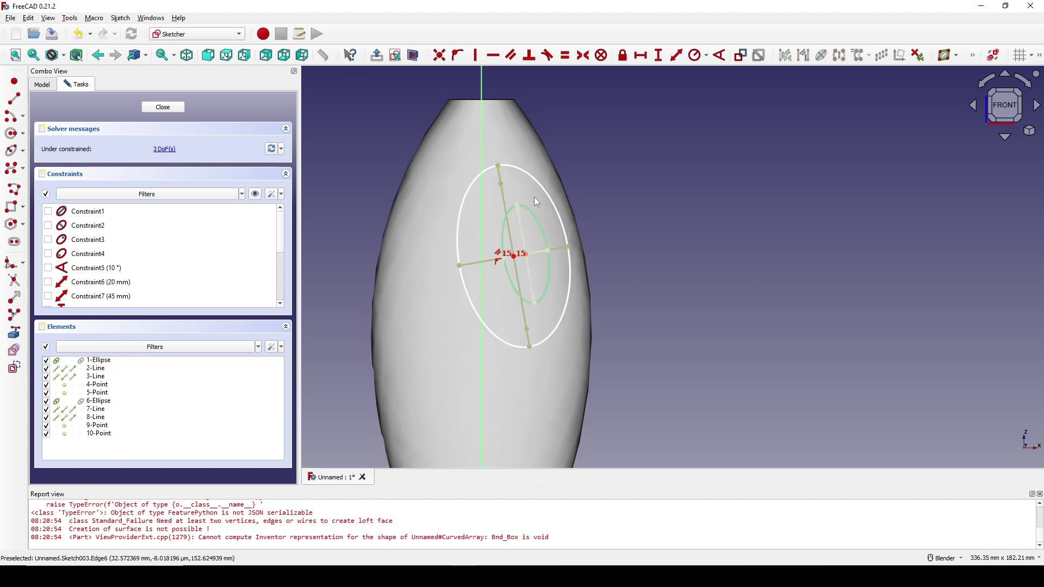
click(560, 248)
click(676, 54)
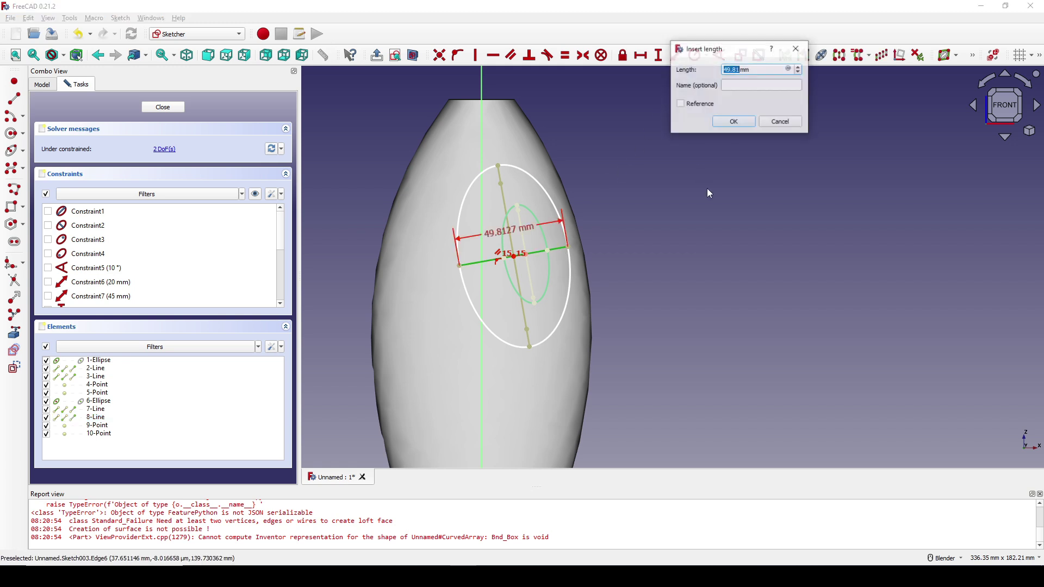
text(45)
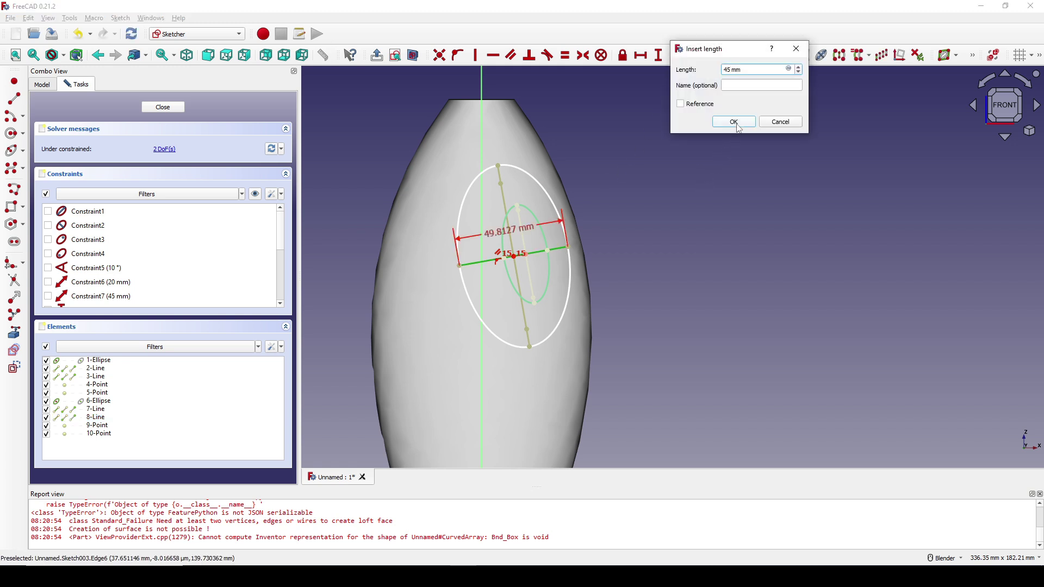
click(734, 122)
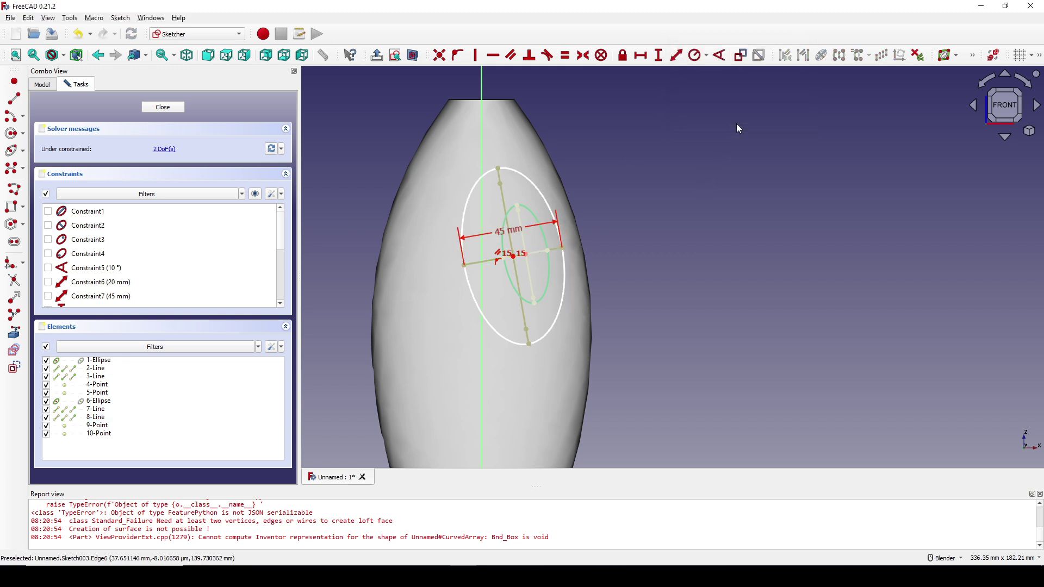
Constrain the outer ellipse's major axis to a length of 65 mm.
click(500, 179)
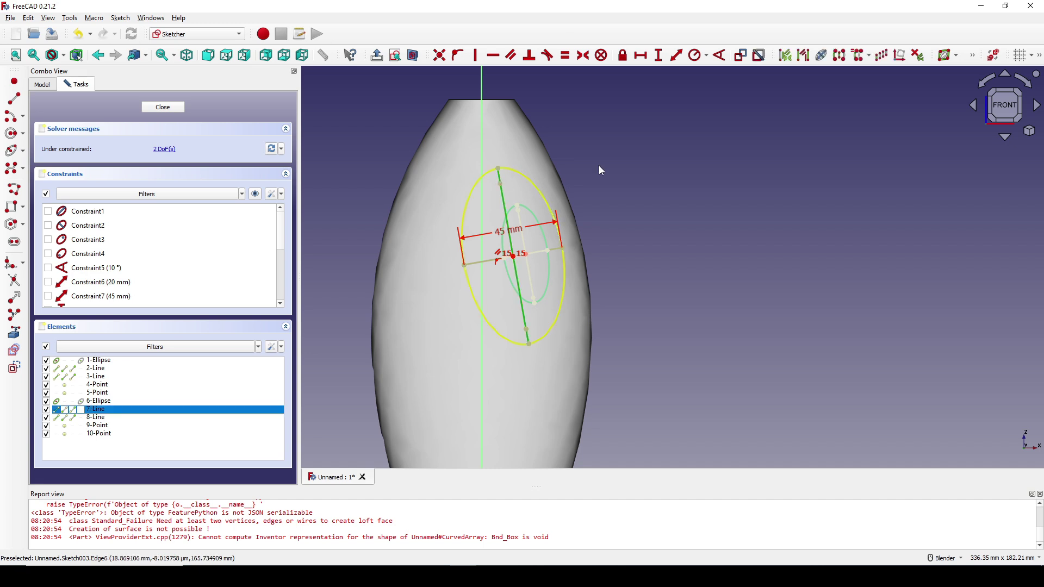
click(659, 56)
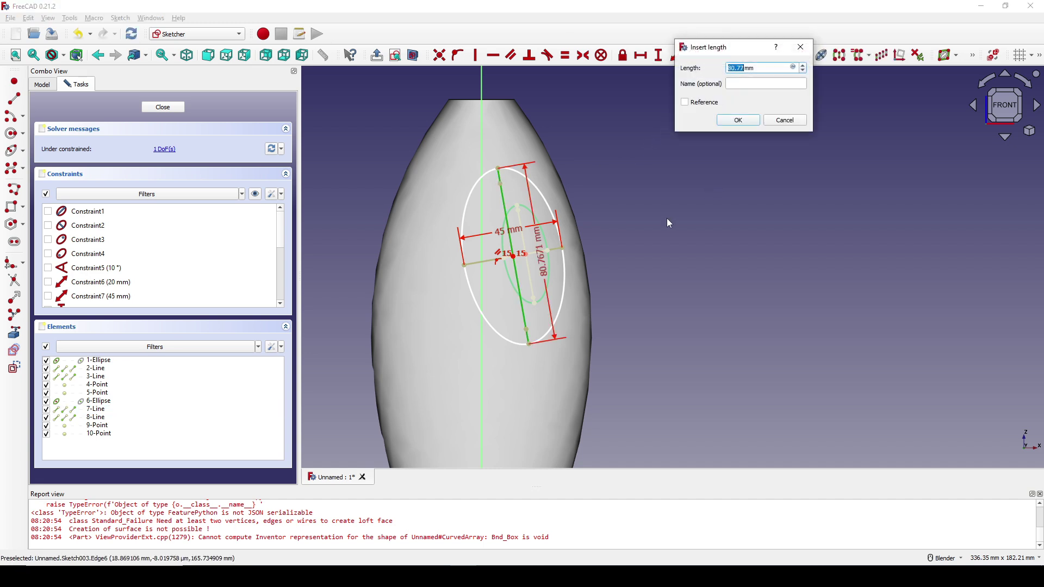
text(65)
click(739, 120)
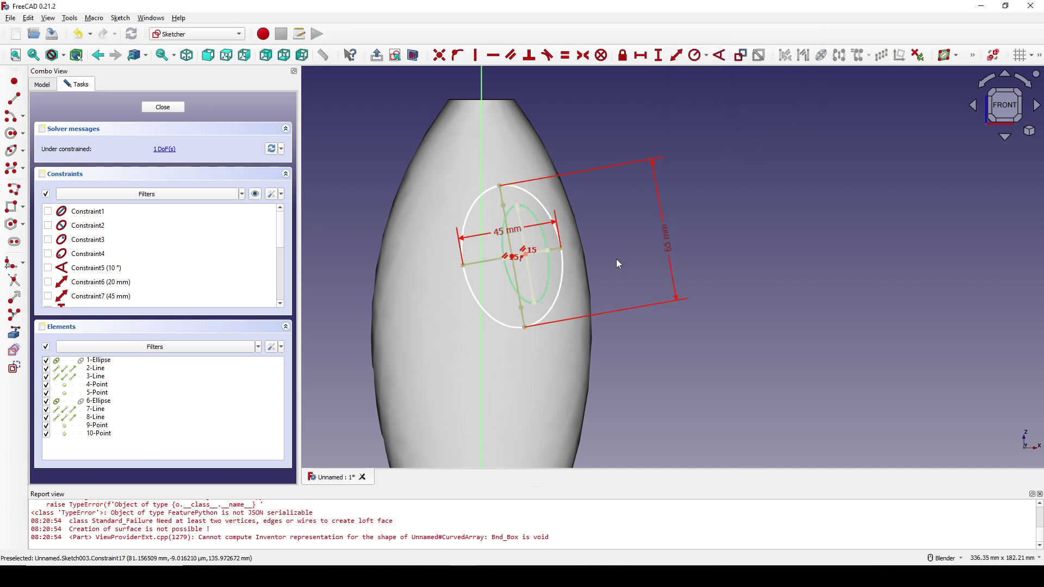
Constrain the distance between the two ellipses' centres to 5 mm and close the sketch.
scroll(520, 259, up, 5)
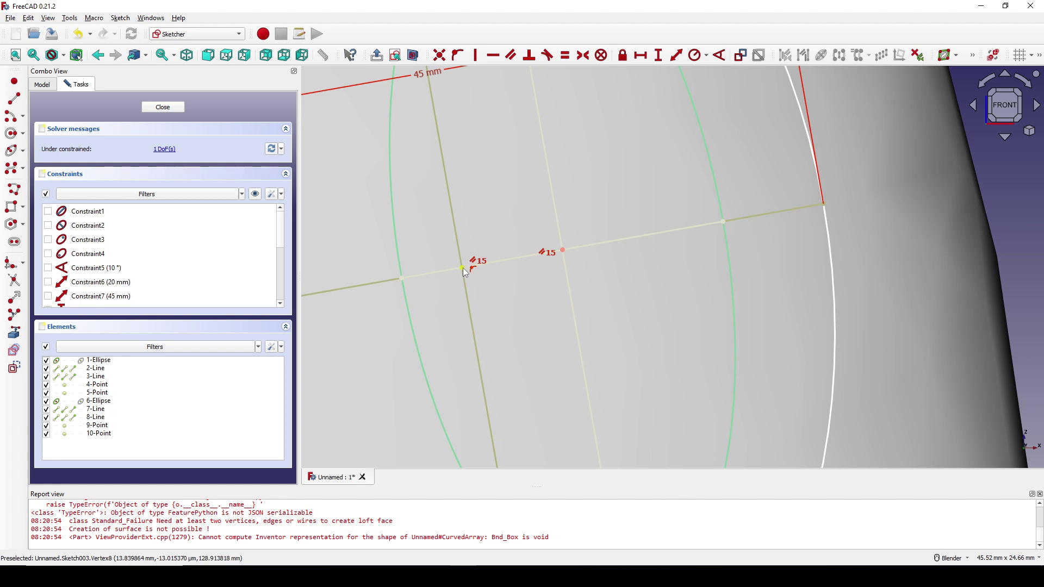
click(462, 267)
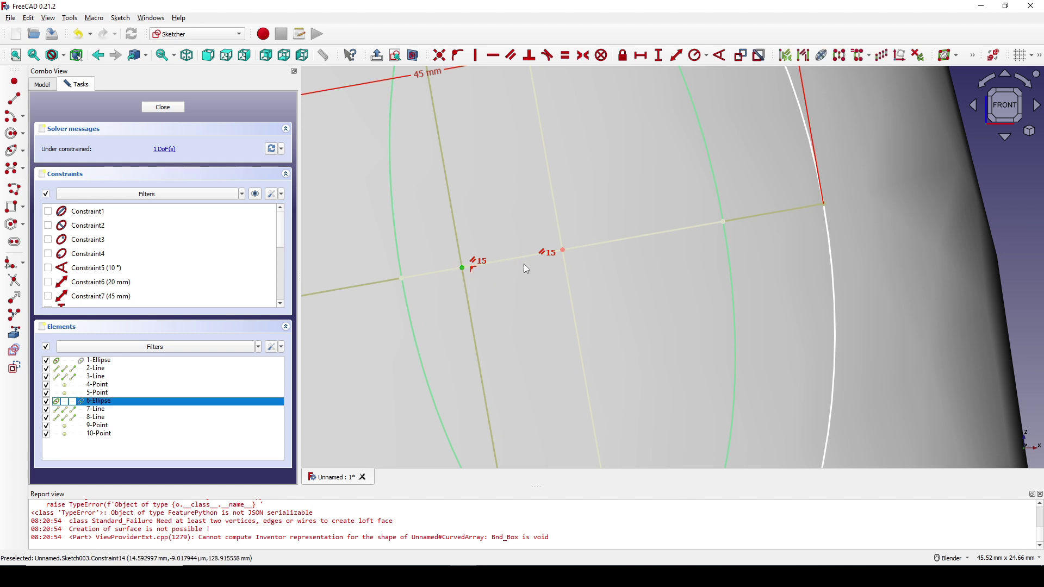
click(564, 251)
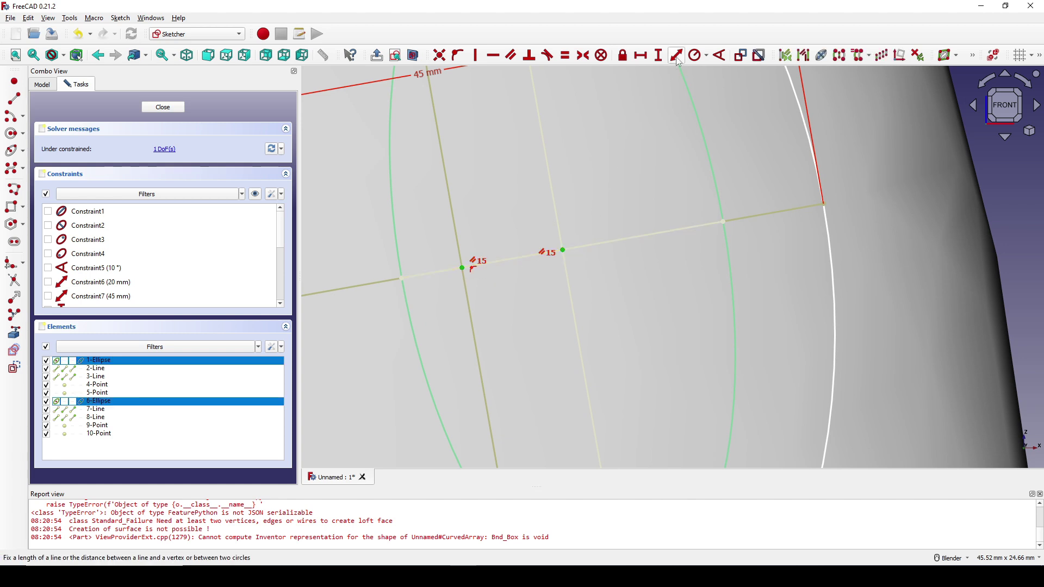
text(kd)
text(5)
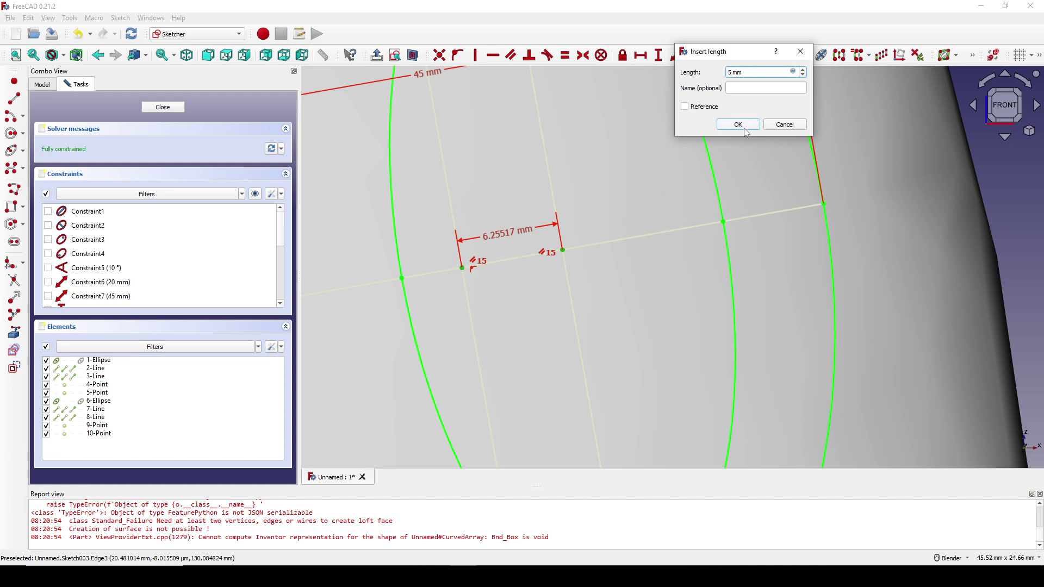
click(745, 130)
scroll(693, 200, down, 8)
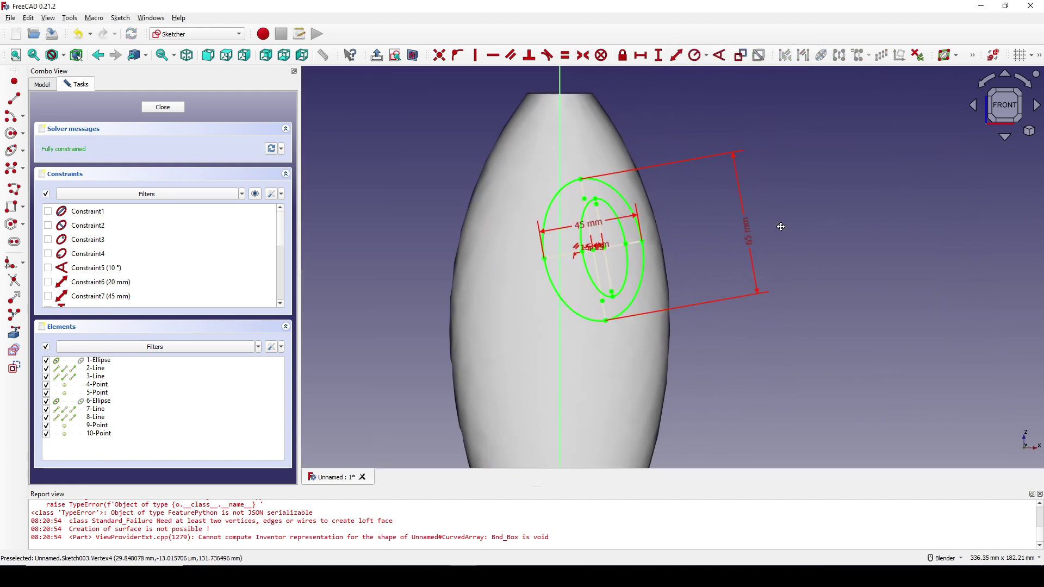
shift+middle_drag(781, 227, 778, 227)
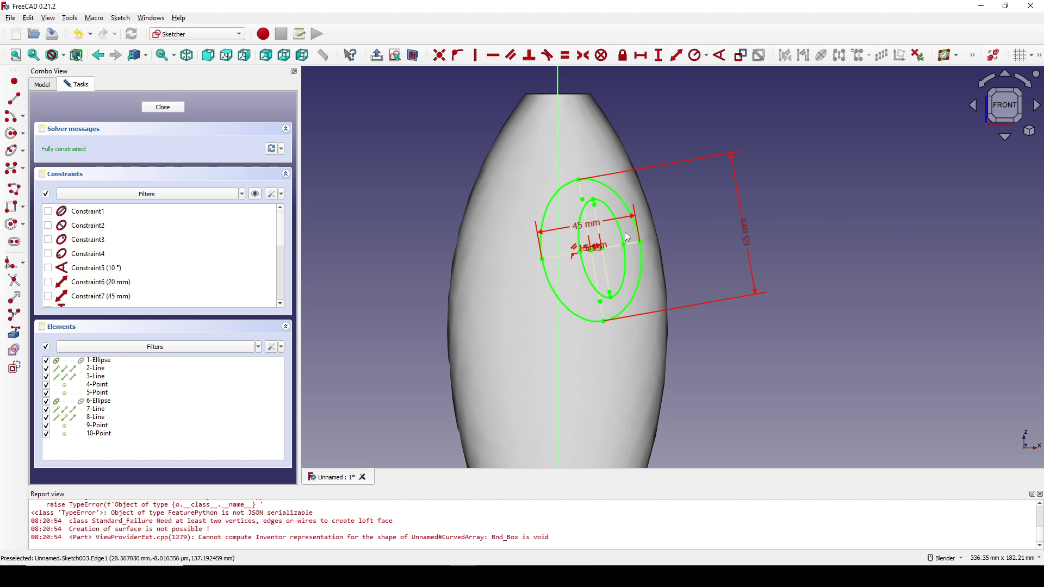
click(170, 106)
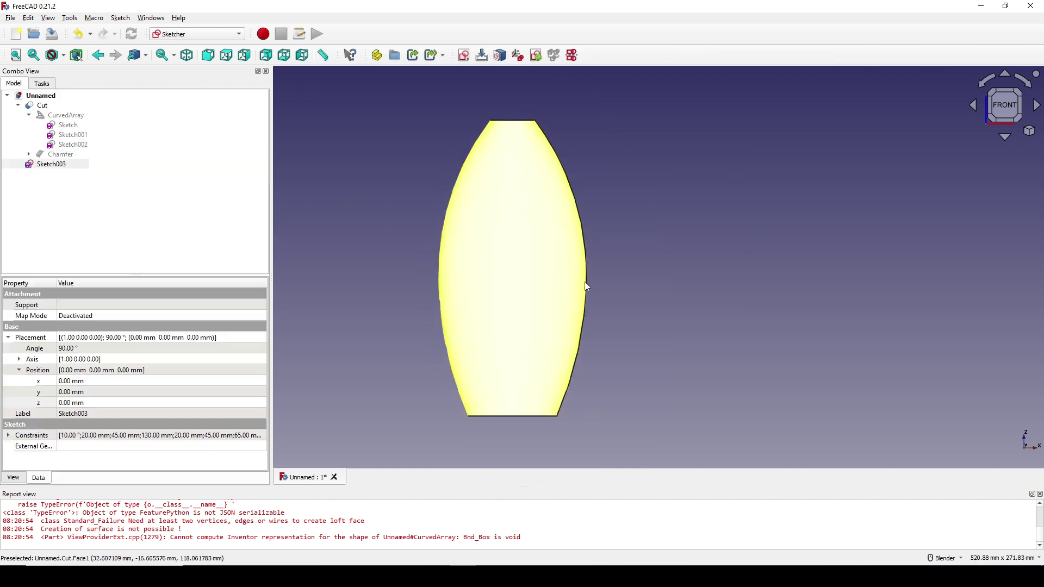
Hide the Cut bottle body so that only the ellipse sketch is shown.
middle_drag(587, 286, 537, 334)
click(40, 107)
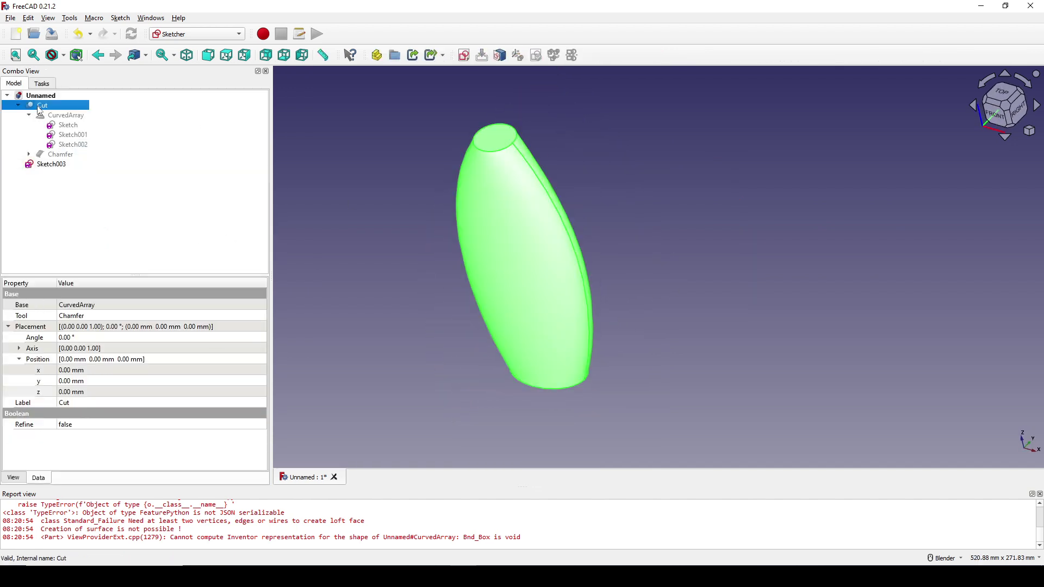
key(space)
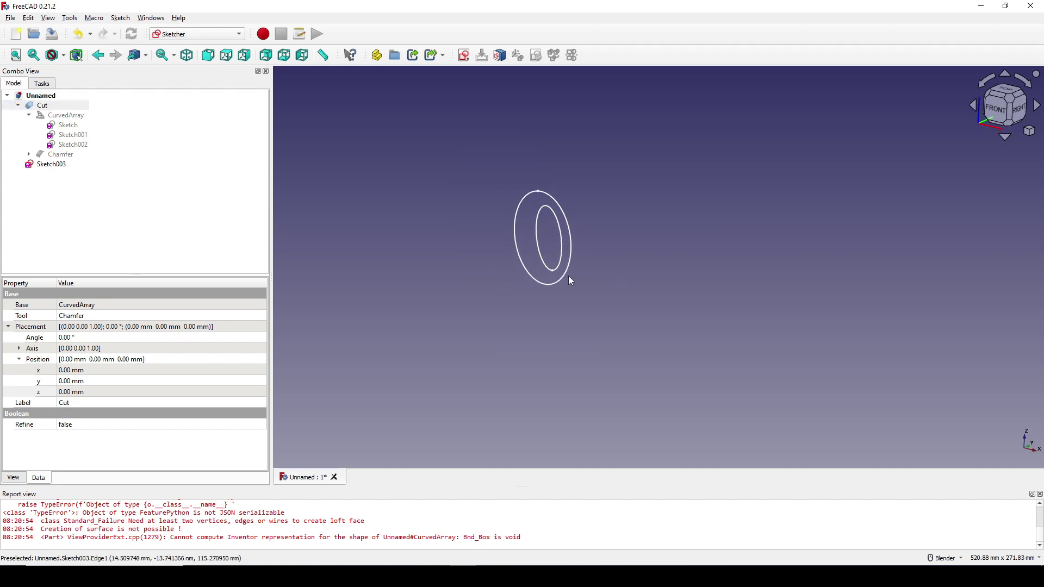
Duplicate Sketch003, which holds the two ellipses, within the document.
click(52, 165)
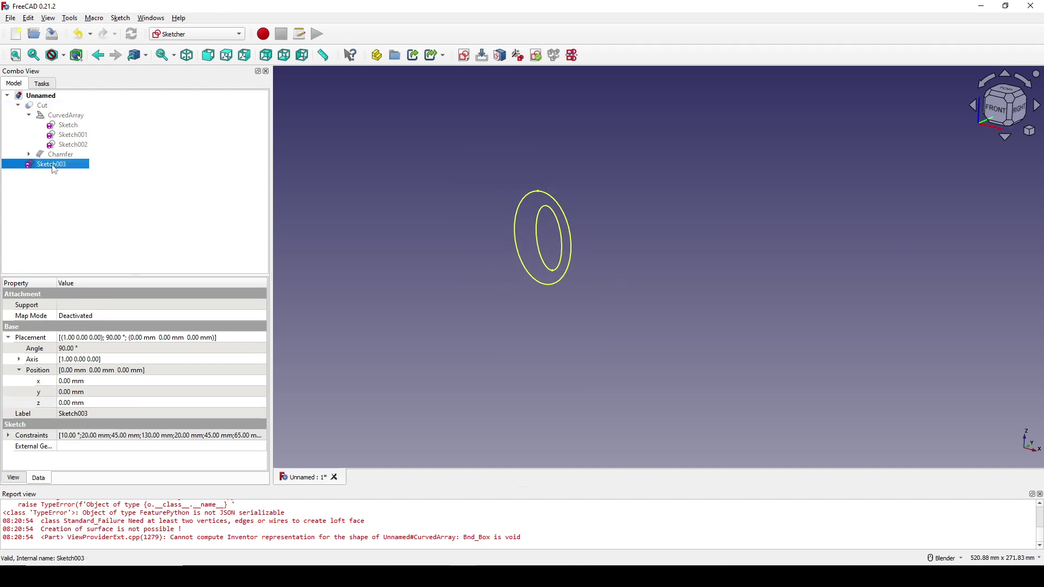
key(ctrl+c)
key(ctrl+v)
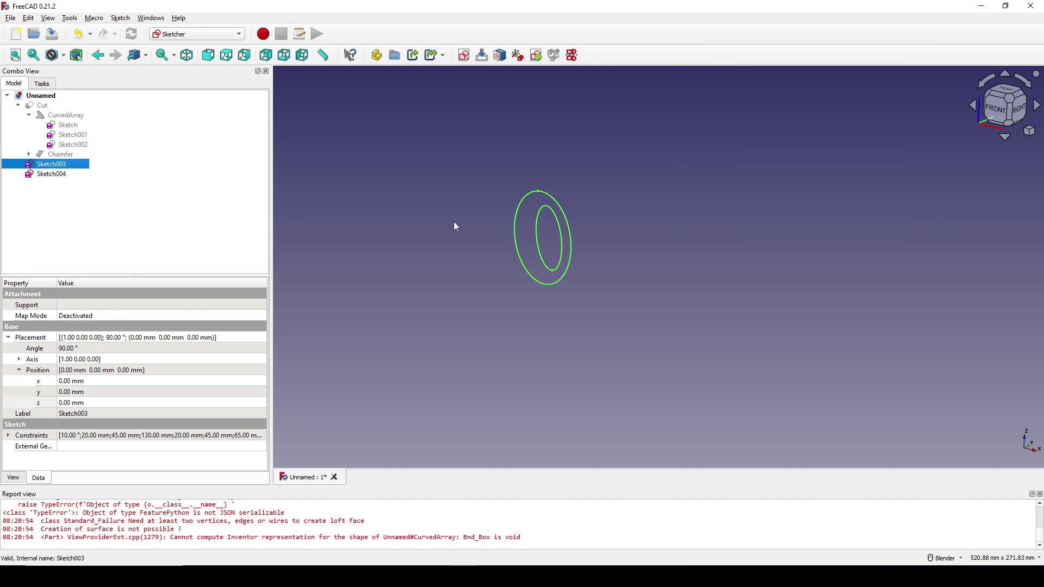
click(628, 256)
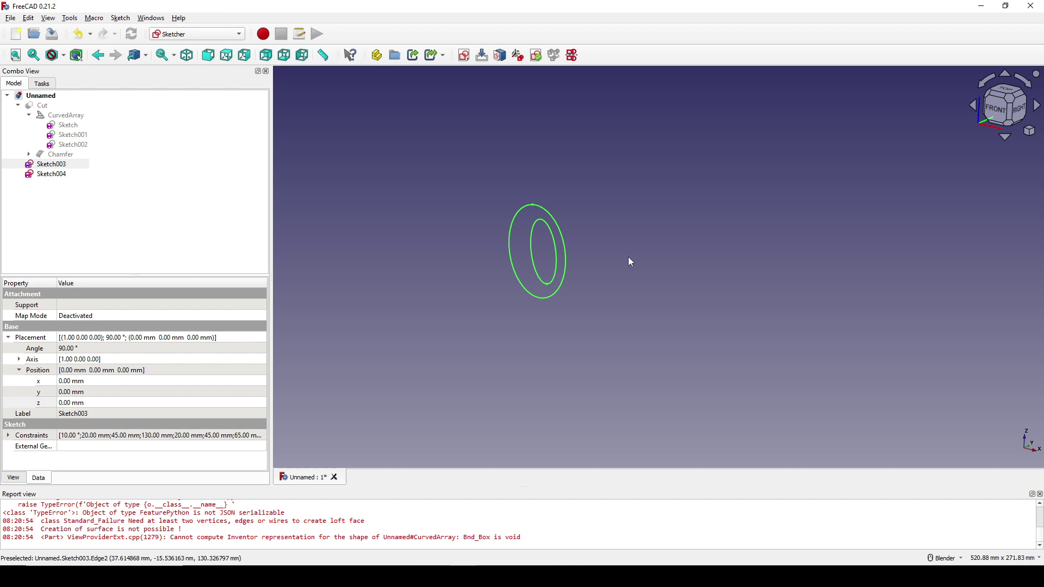
In Sketch003, turn the outer ellipse into construction geometry and close the sketch.
double_click(54, 165)
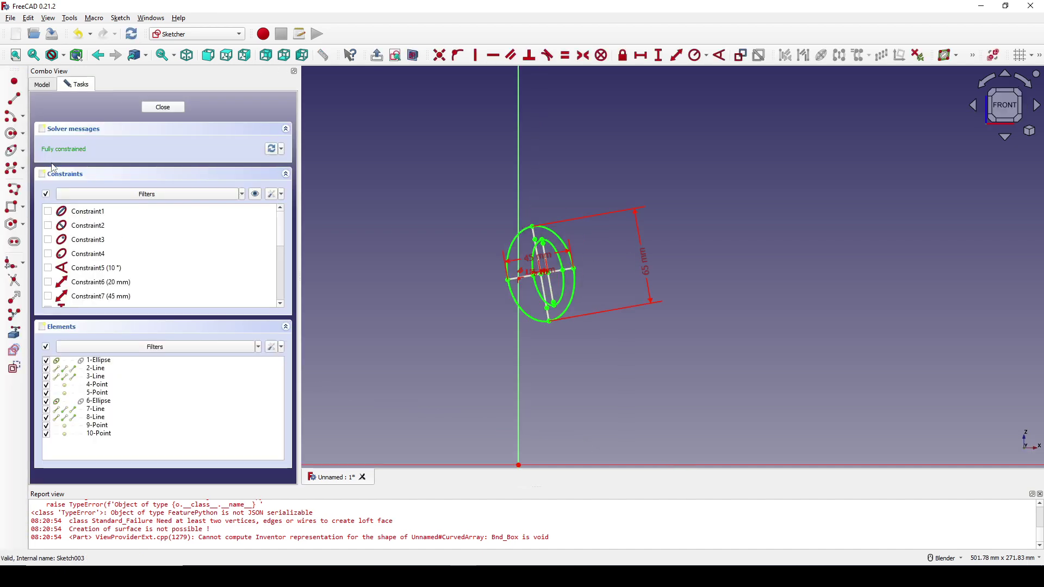
scroll(609, 265, up, 1)
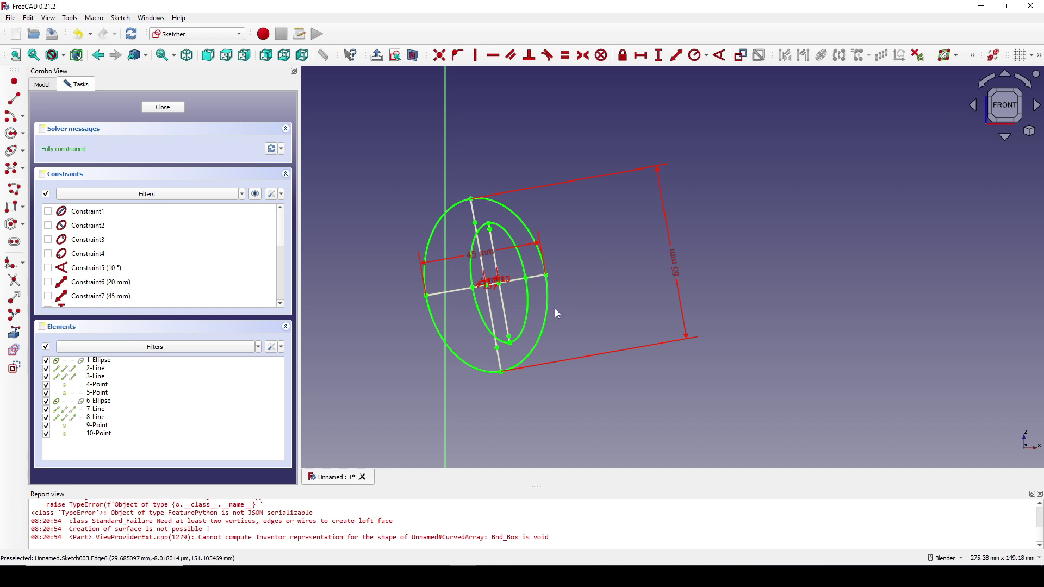
click(547, 320)
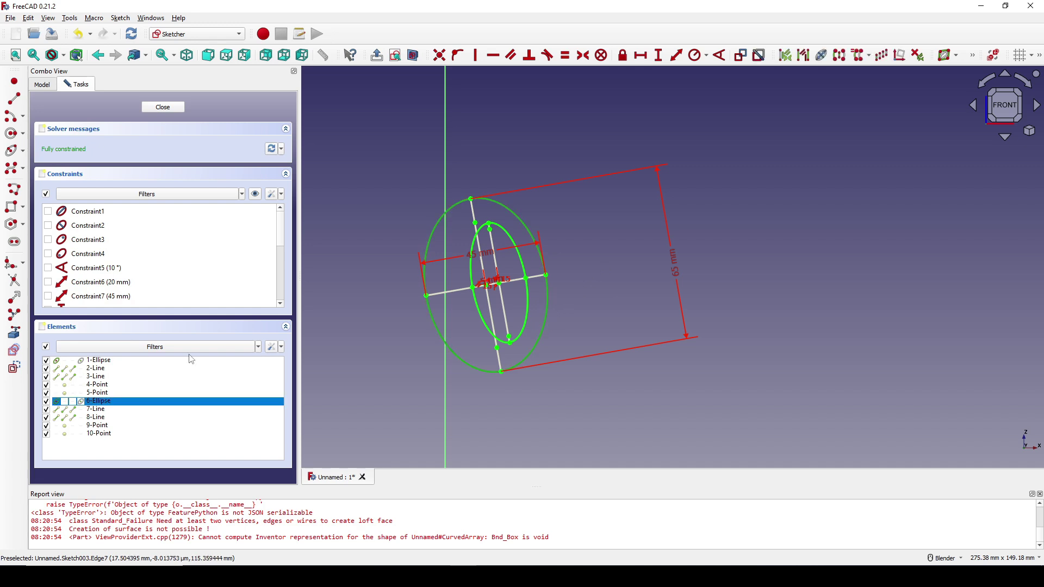
click(14, 372)
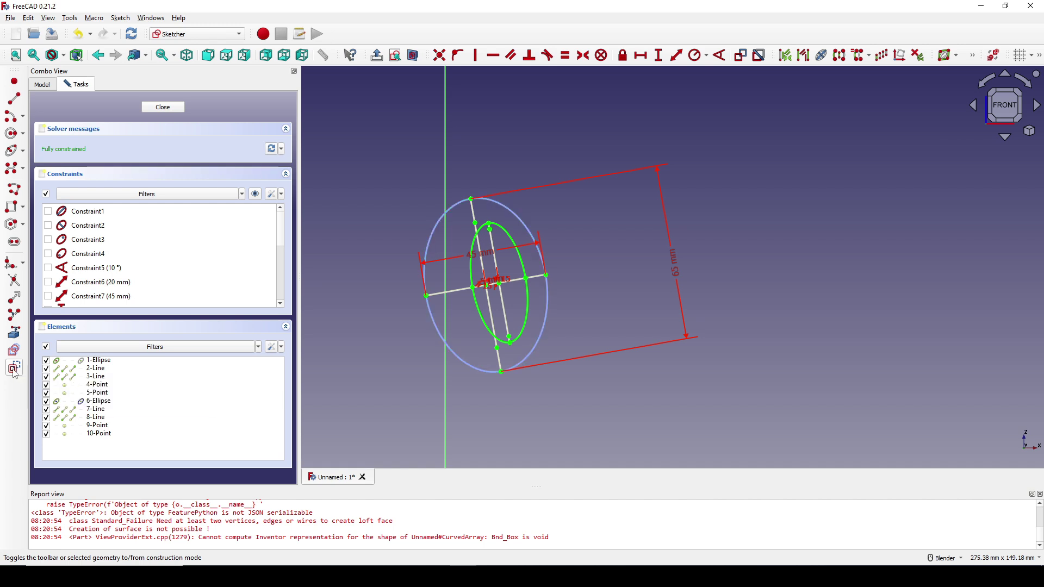
click(164, 108)
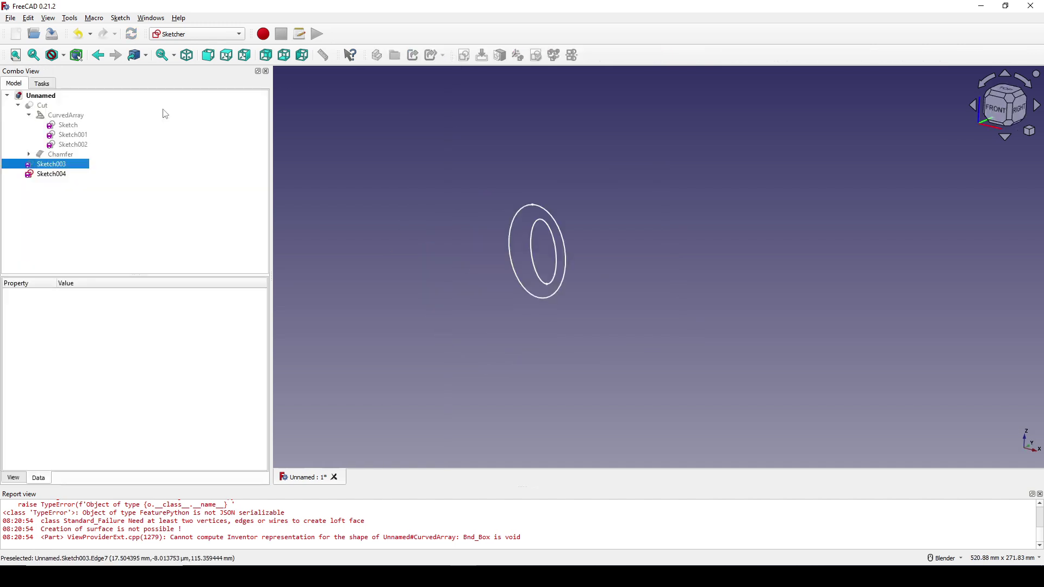
In the duplicate Sketch004, turn the inner ellipse into construction geometry and close the sketch.
double_click(57, 174)
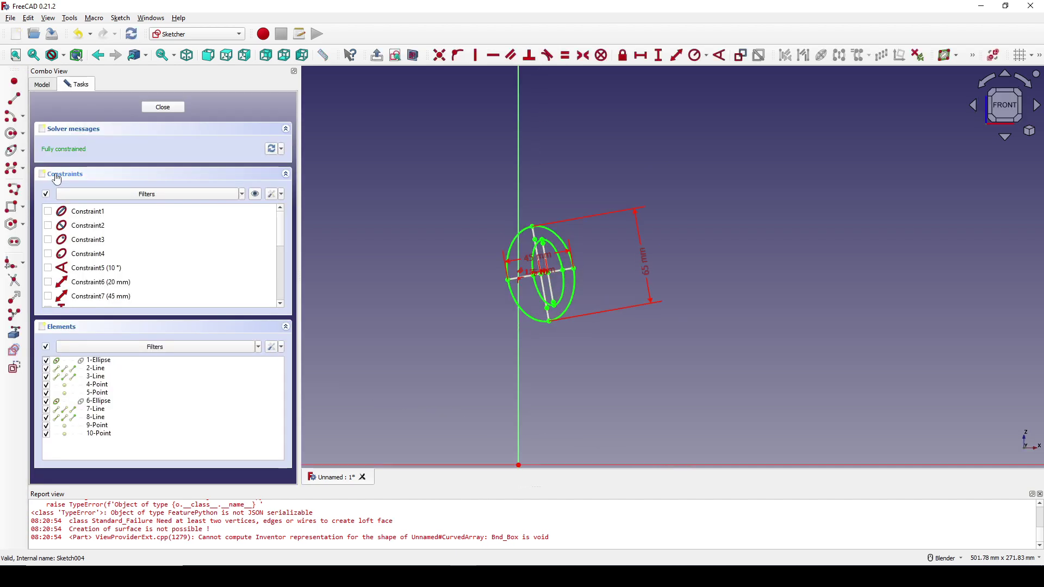
scroll(592, 292, up, 2)
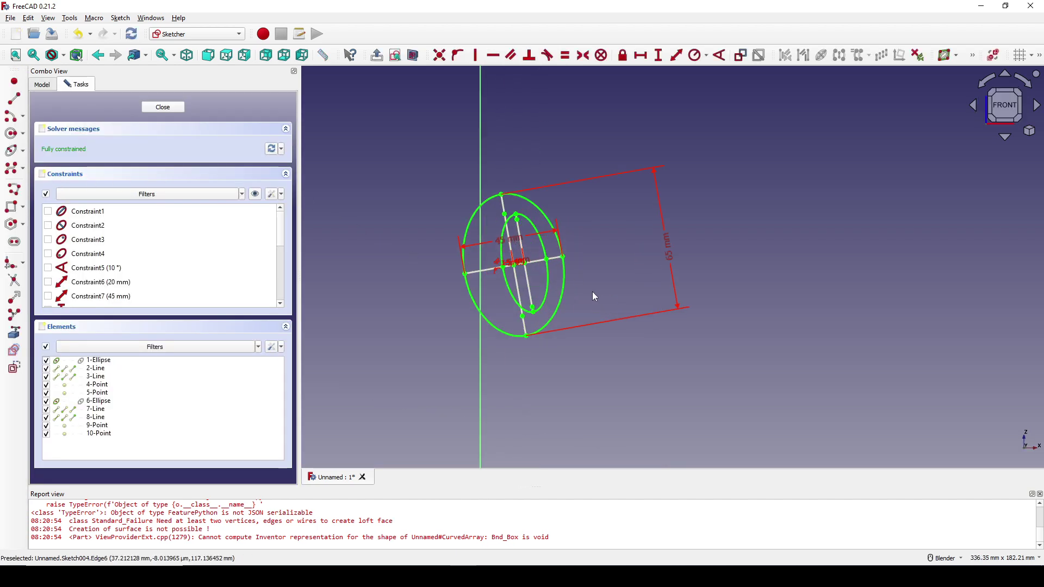
click(549, 285)
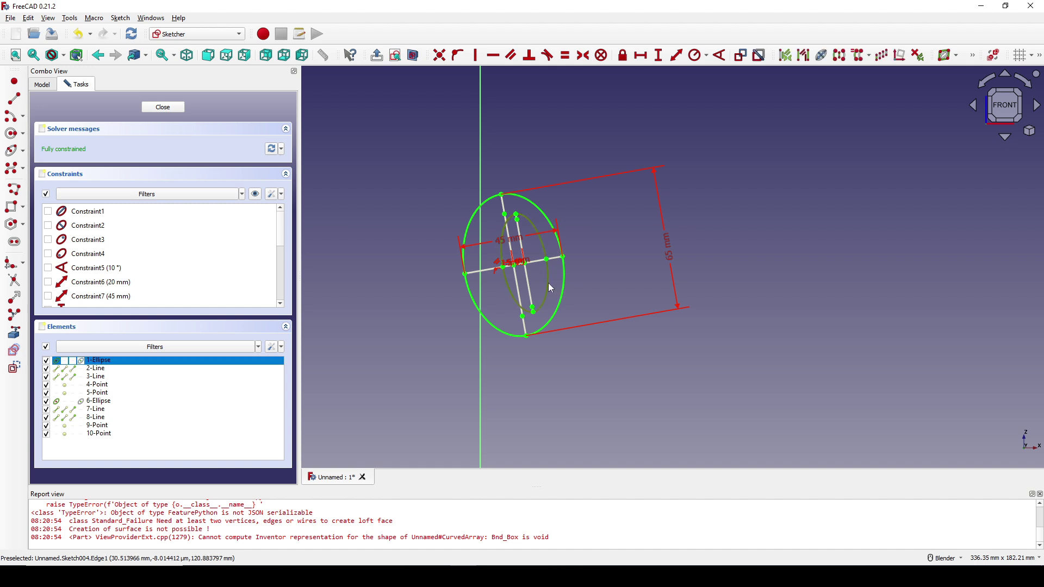
click(14, 368)
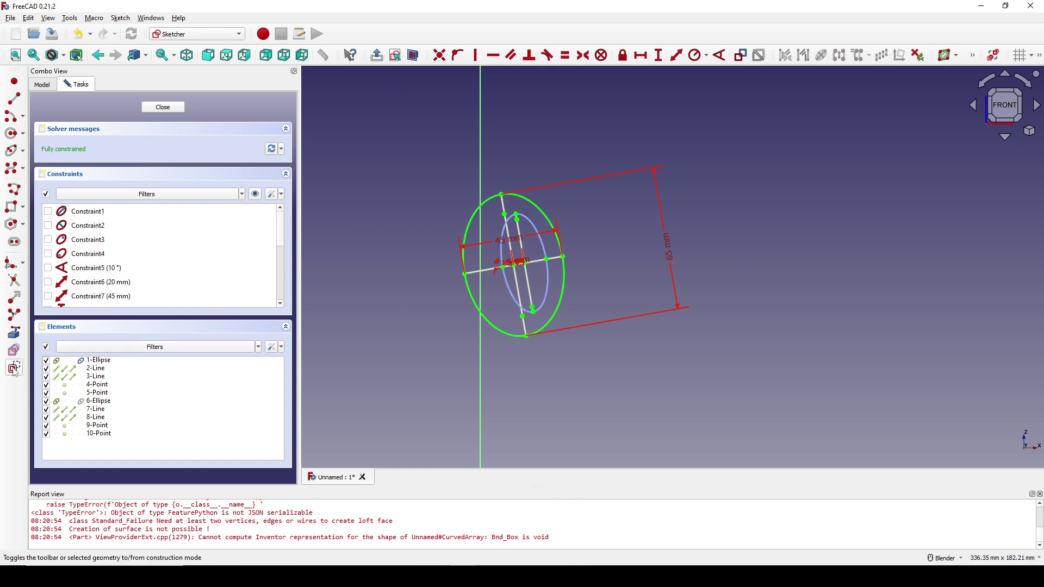
click(171, 106)
click(607, 213)
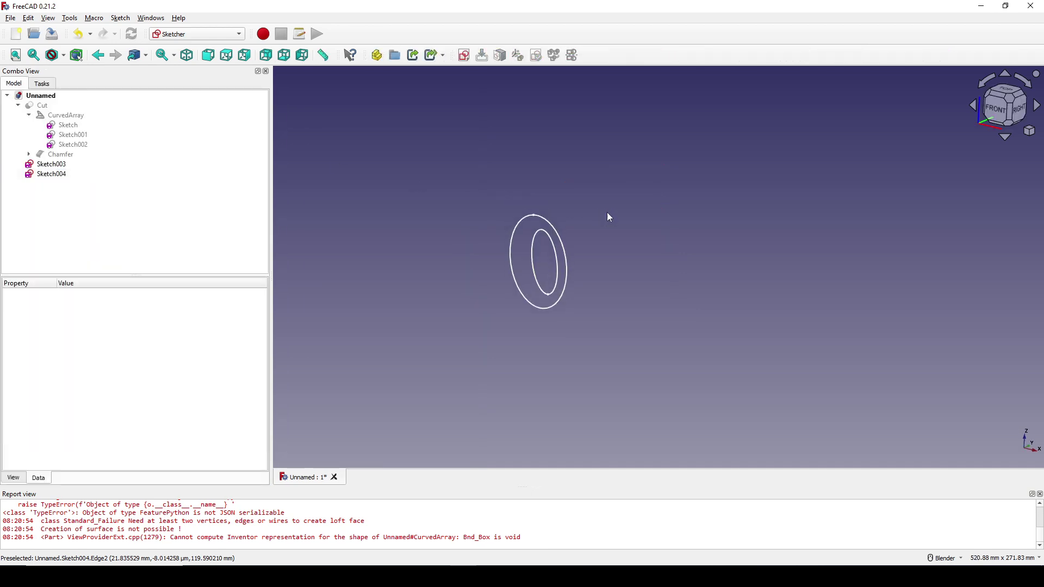
Rename Sketch003, the sketch with the inner ellipse, as SmallEclipse.
click(52, 164)
right_click(64, 163)
click(149, 425)
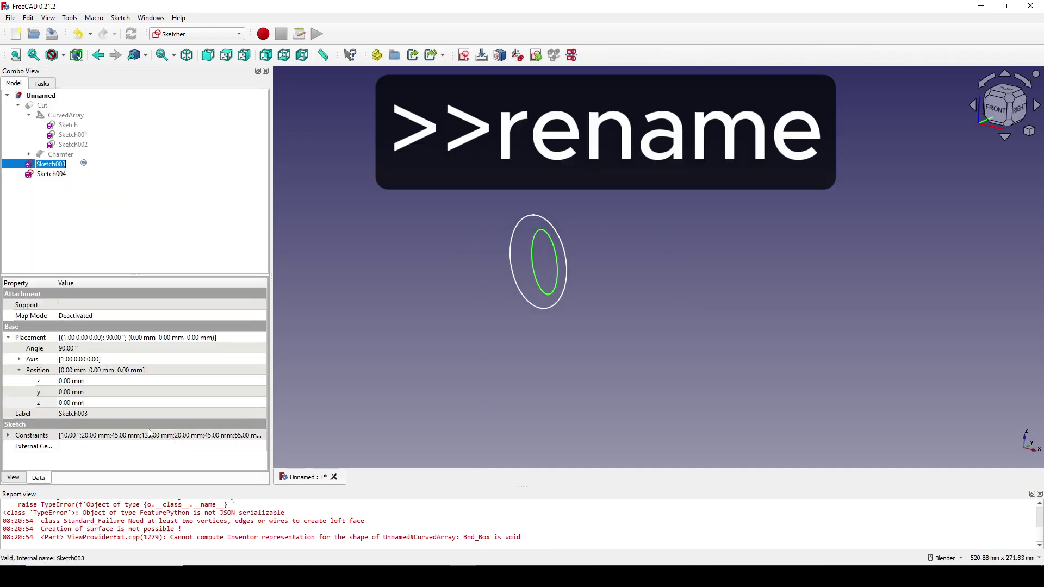
text(SmallEclipse)
key(Return)
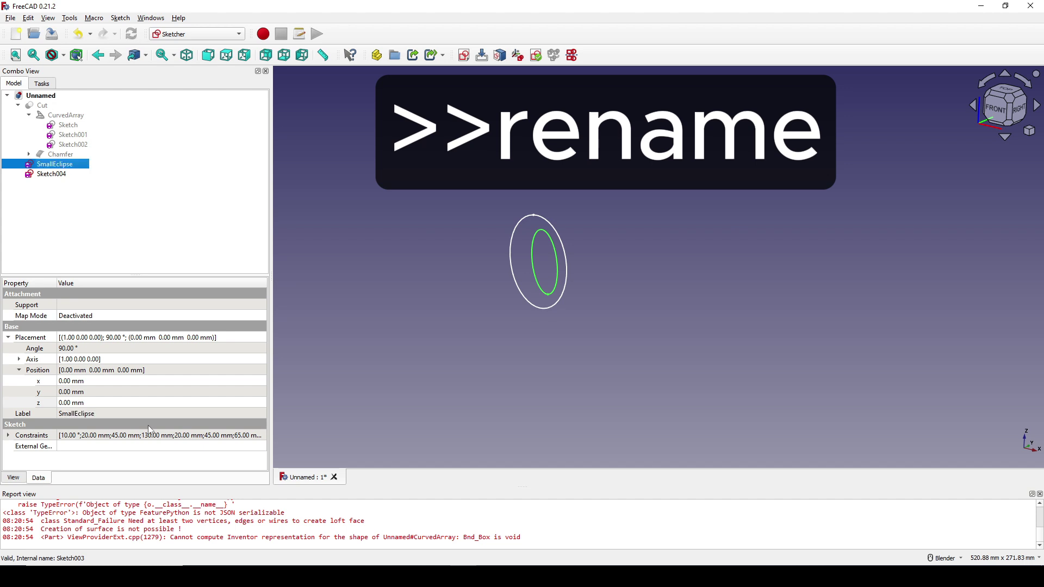
Rename Sketch004, the sketch with the outer ellipse, as BigEclipse.
click(54, 173)
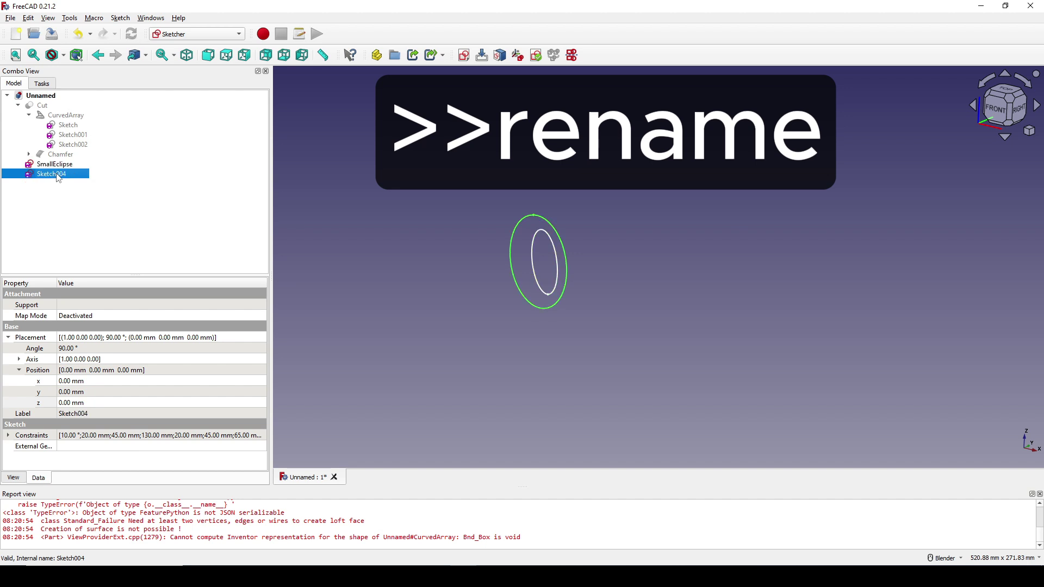
right_click(57, 174)
click(132, 435)
text(BigEclipse)
key(Return)
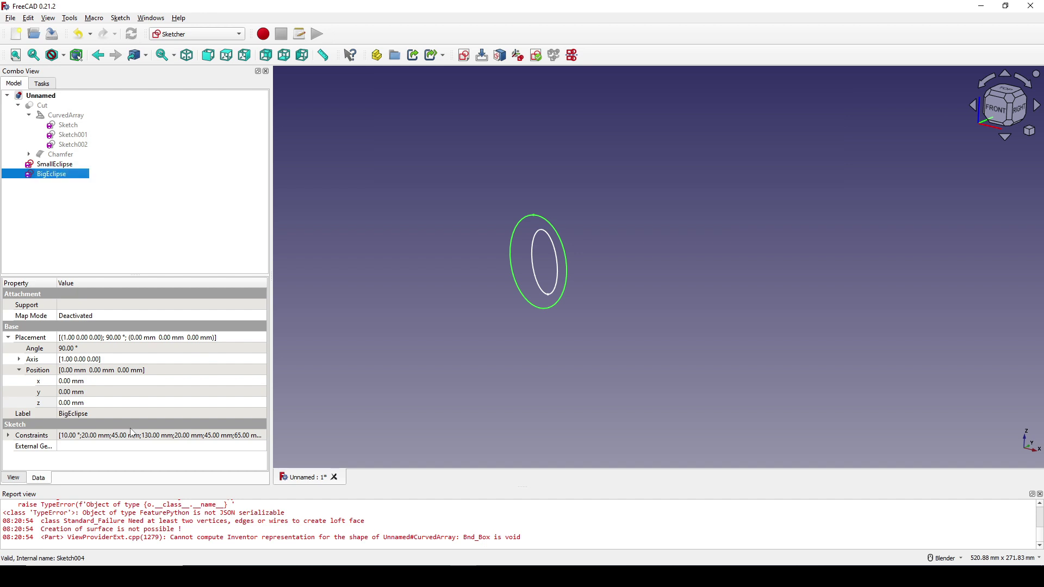
Make the Cut bottle body visible again alongside the two ellipse sketches.
click(369, 258)
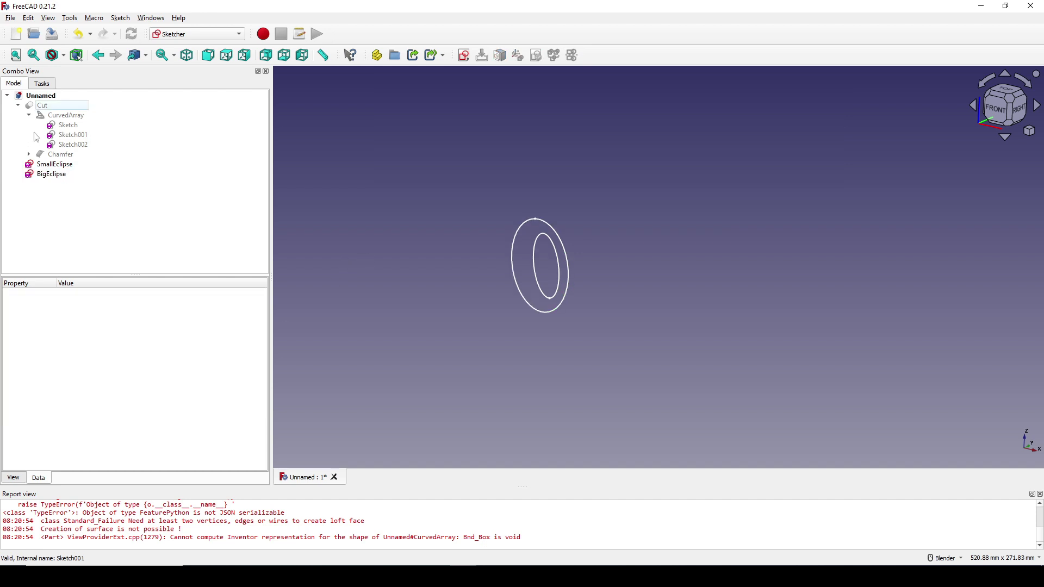
click(47, 108)
key(space)
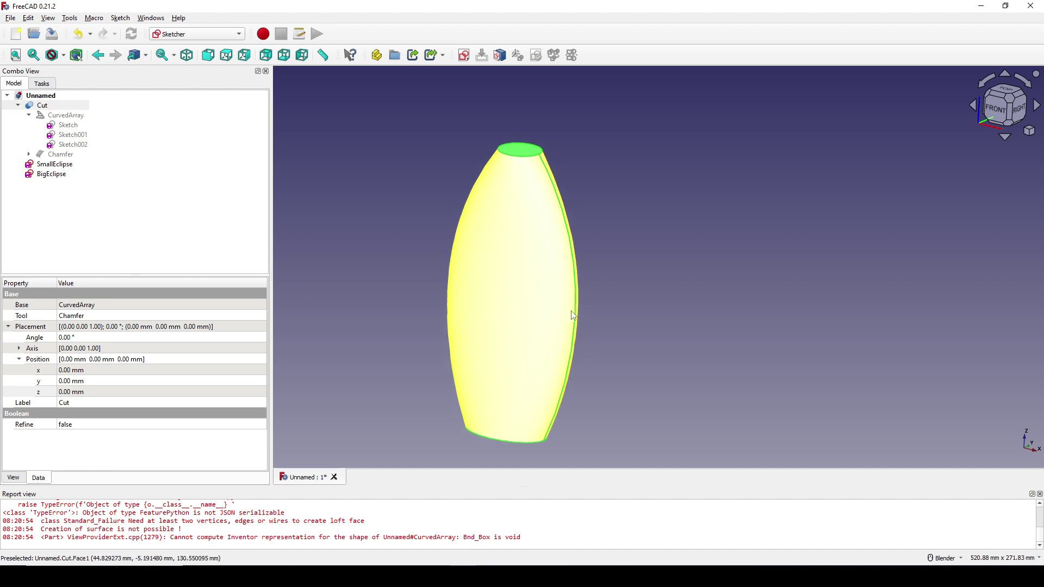
Extrude the BigEclipse sketch along its normal in the Part workbench as a solid, 100 mm long and symmetric.
click(57, 178)
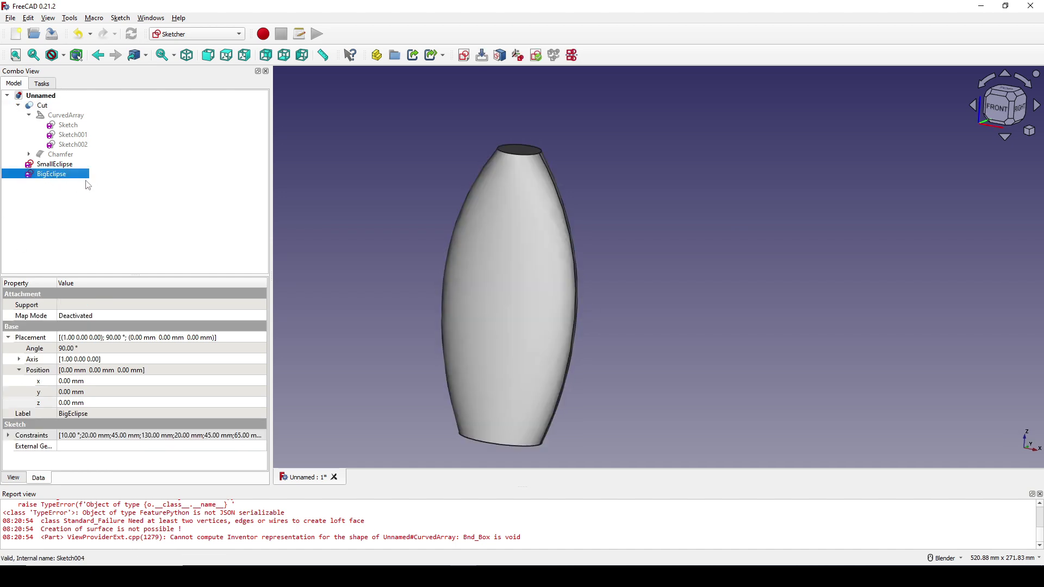
click(207, 35)
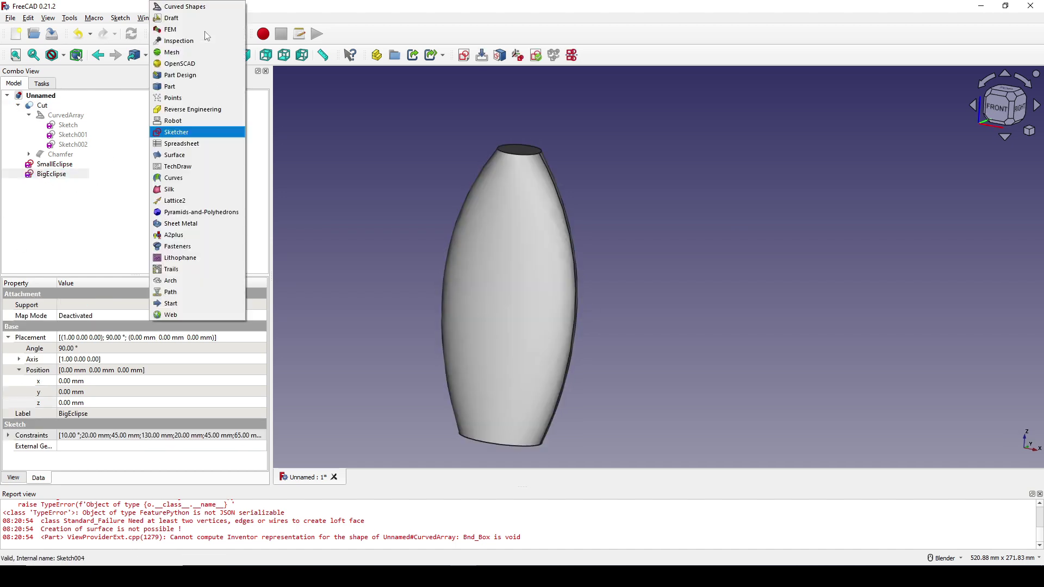
click(185, 87)
click(14, 102)
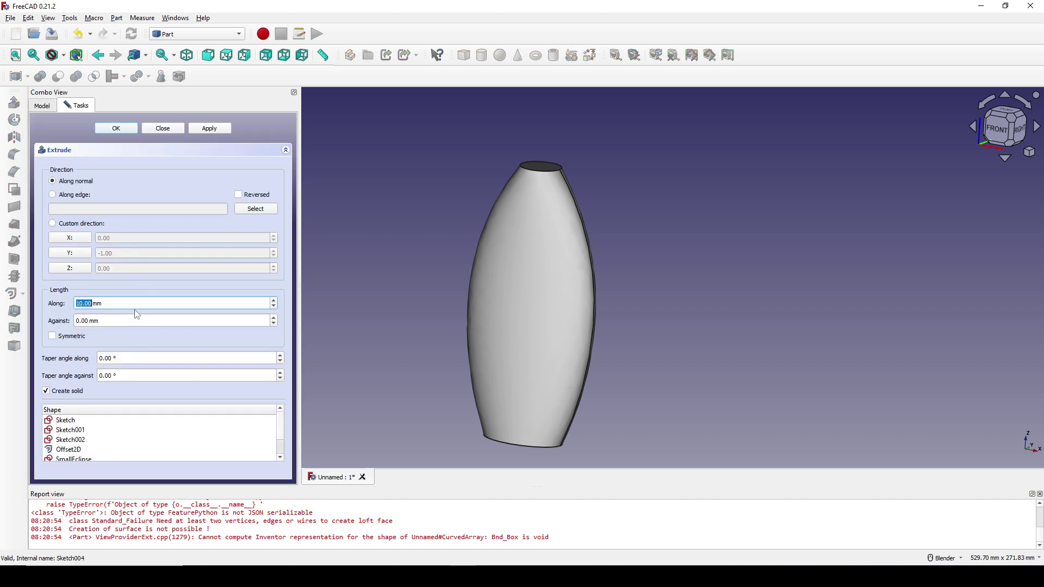
drag(114, 306, 40, 306)
text(100)
click(71, 335)
click(116, 128)
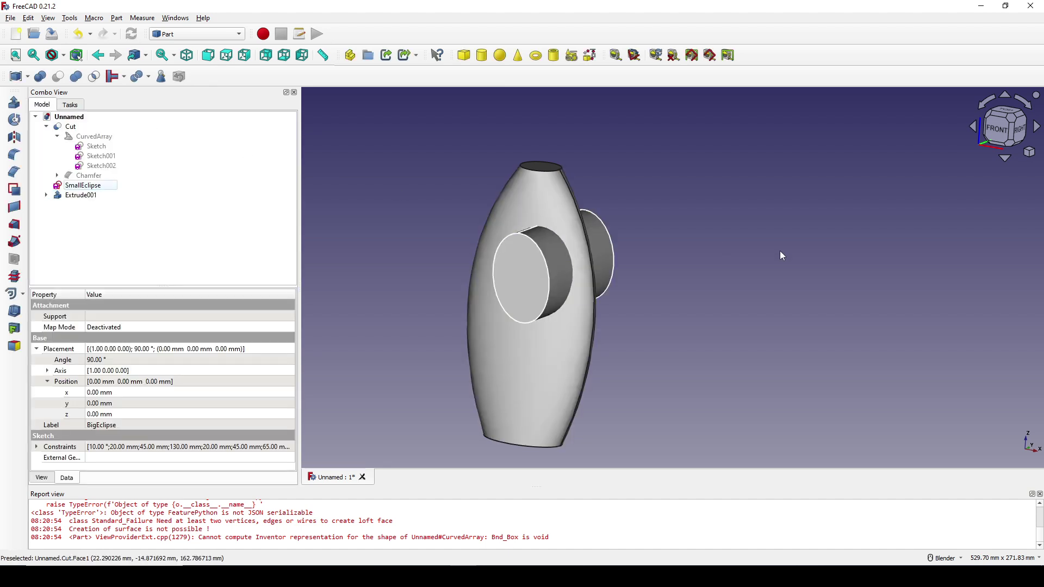
Select the Cut bottle body first and the extruded big ellipse second as the pair for a boolean operation.
middle_drag(781, 256, 629, 348)
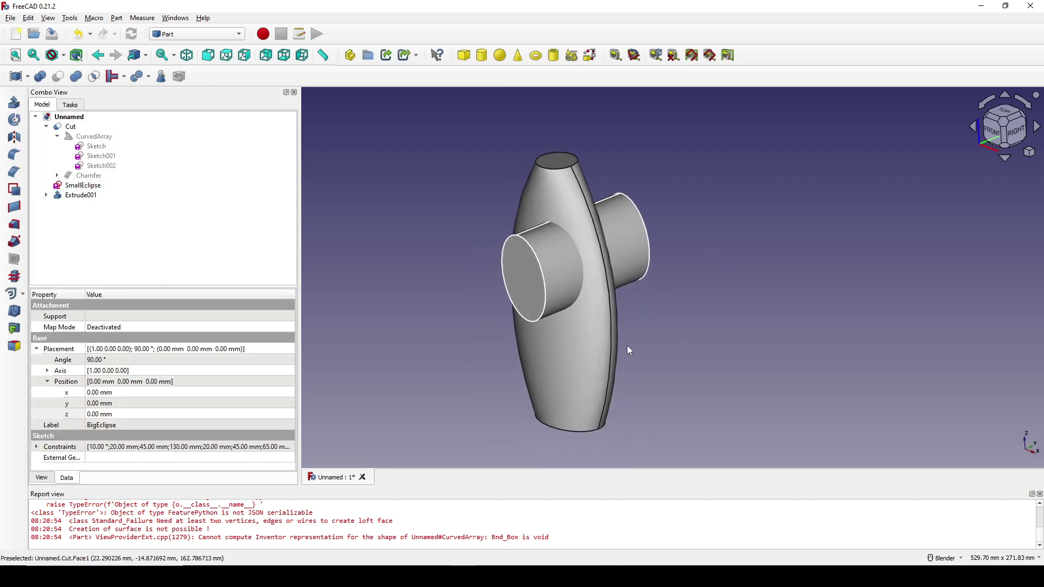
click(578, 348)
ctrl+click(577, 348)
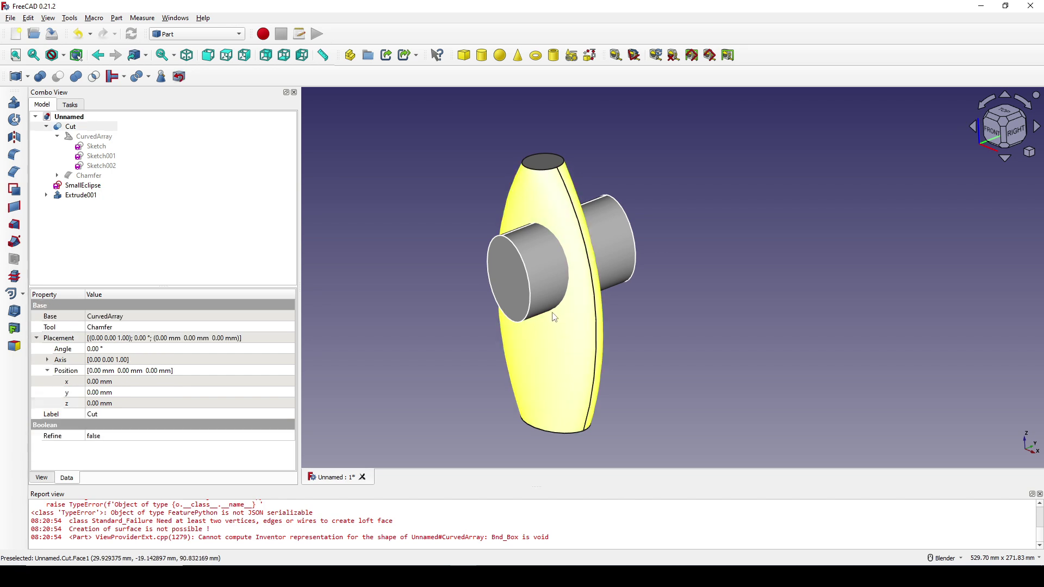
ctrl+click(552, 329)
ctrl+click(544, 281)
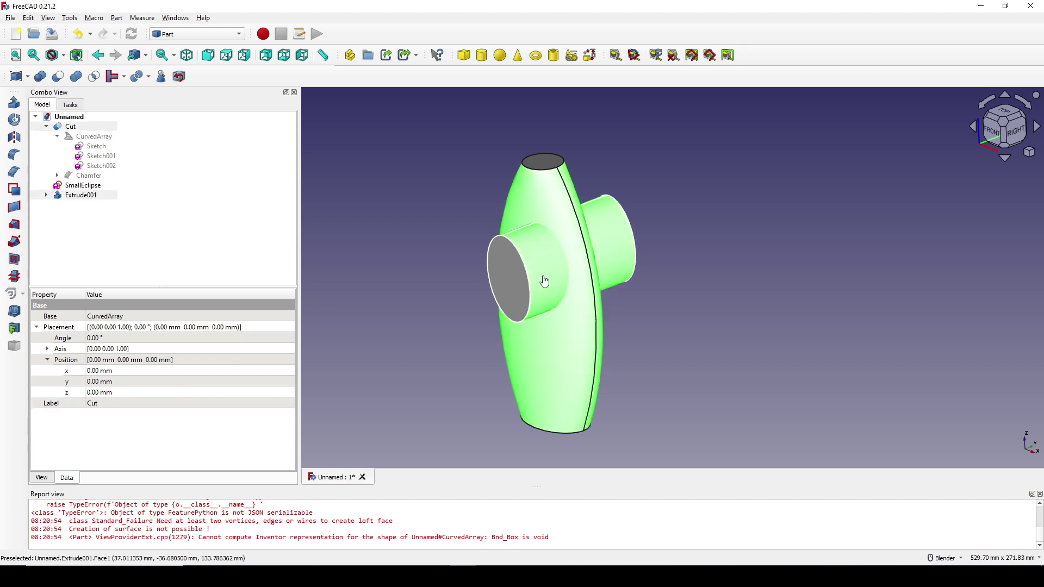